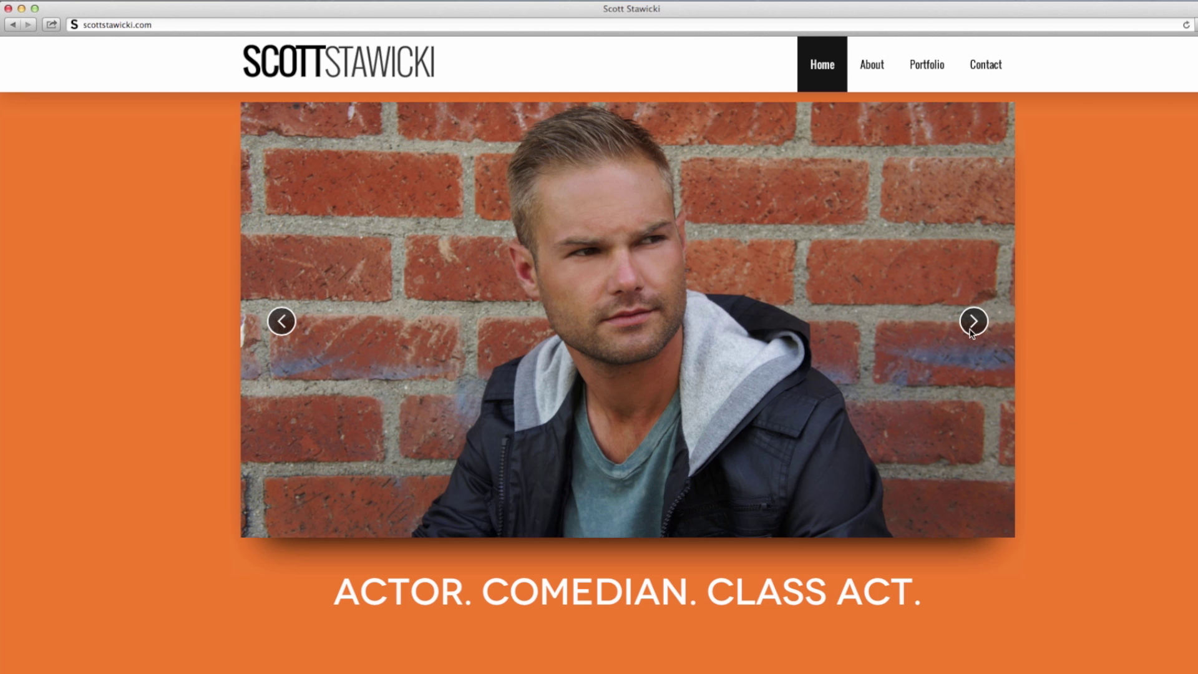
Step: Advance the slideshow three photos, then jump to the About section
left_click(974, 322)
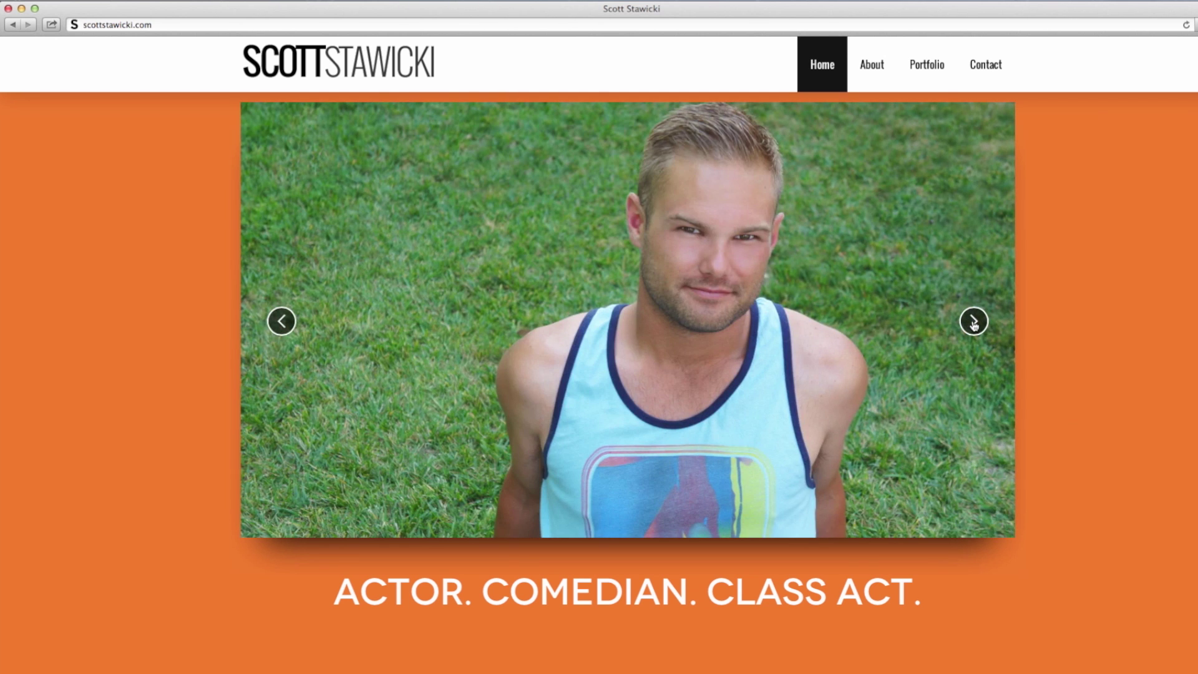
left_click(974, 323)
left_click(973, 322)
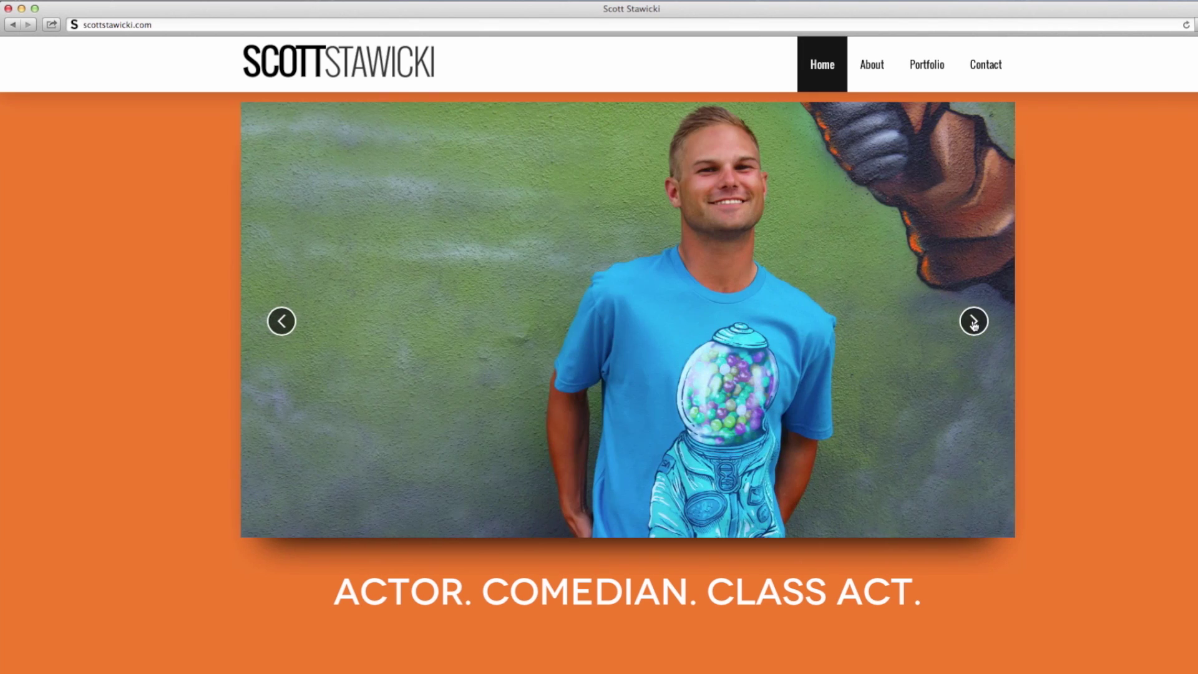
left_click(872, 65)
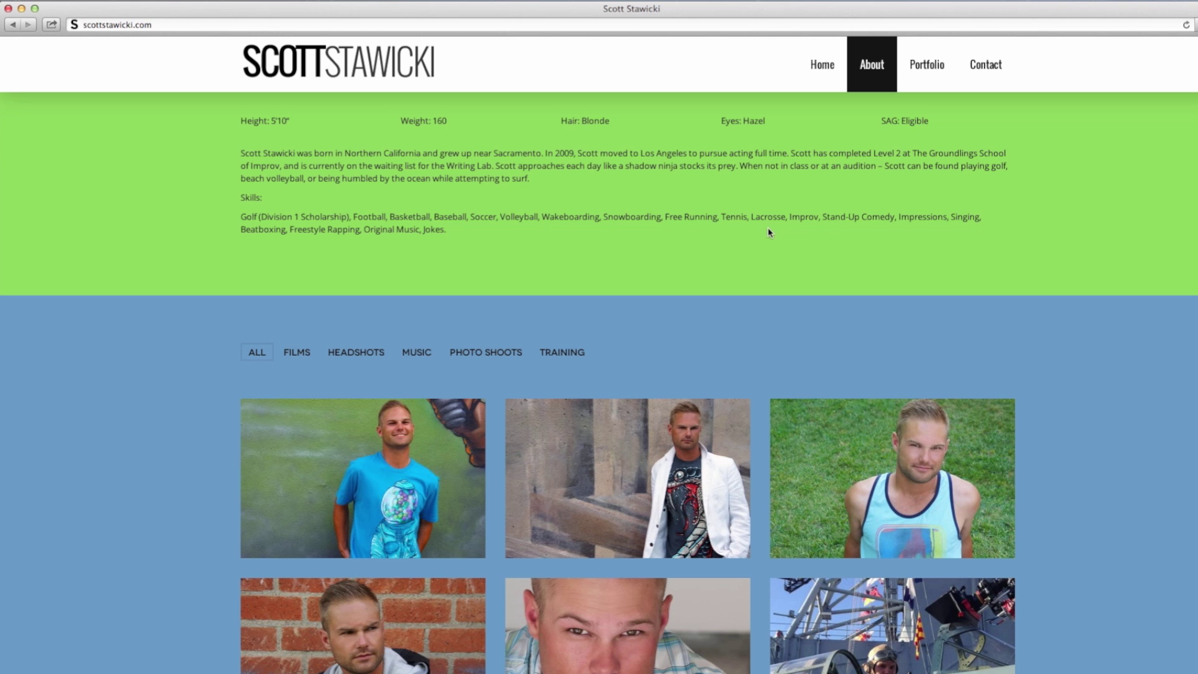
Step: Filter the portfolio by Headshots, Films, Photo Shoots and All, then view Contact and the footer
left_click(927, 64)
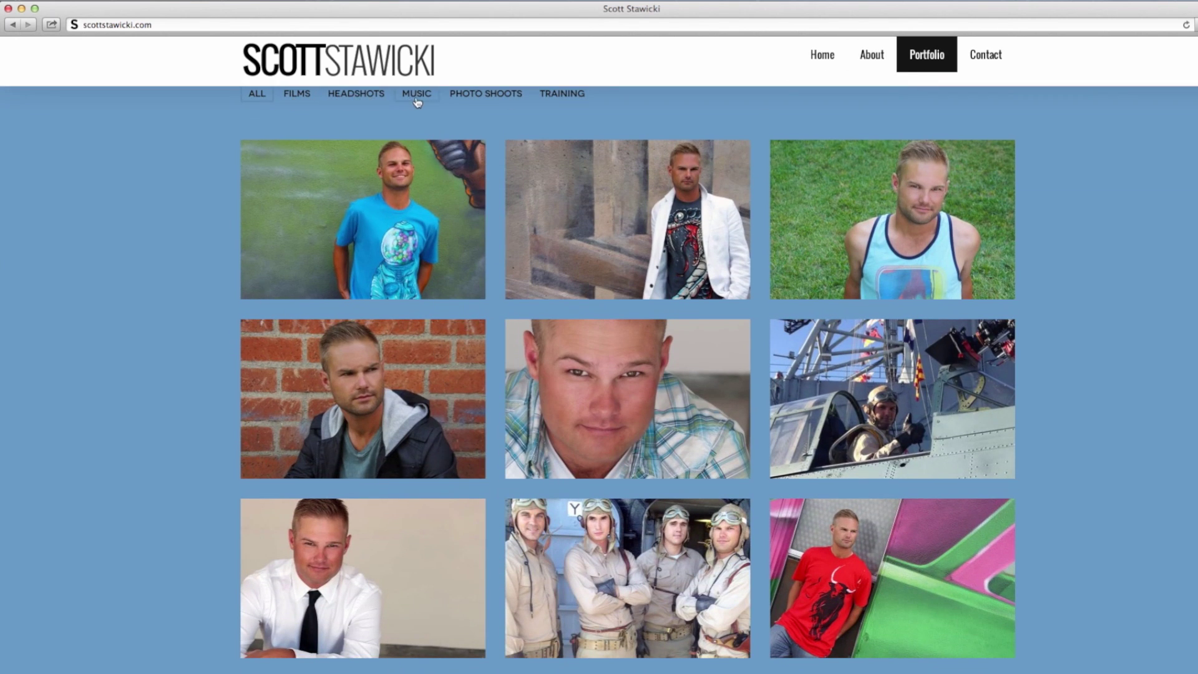
left_click(343, 99)
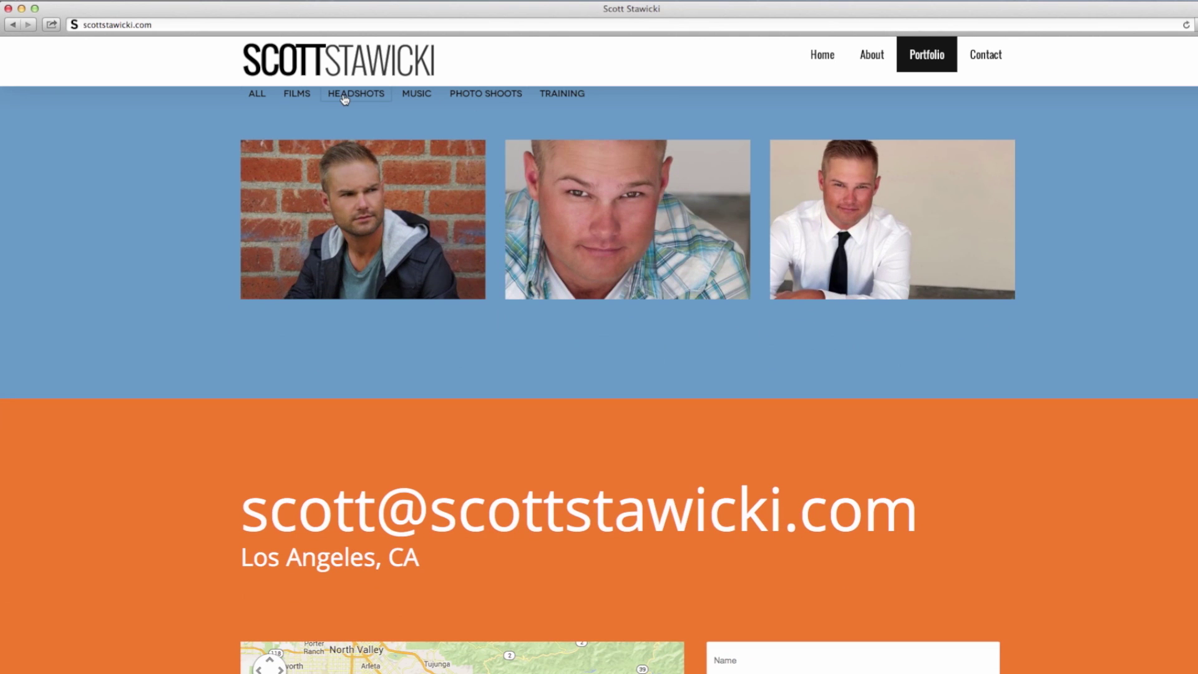
left_click(292, 98)
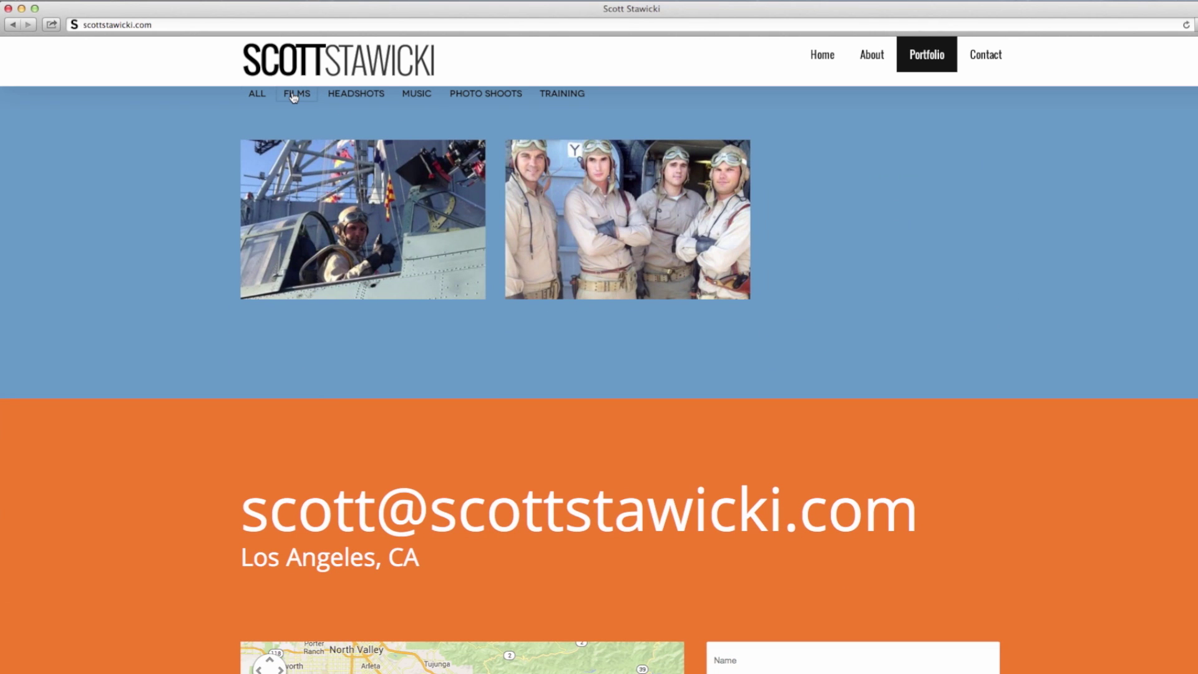
left_click(490, 103)
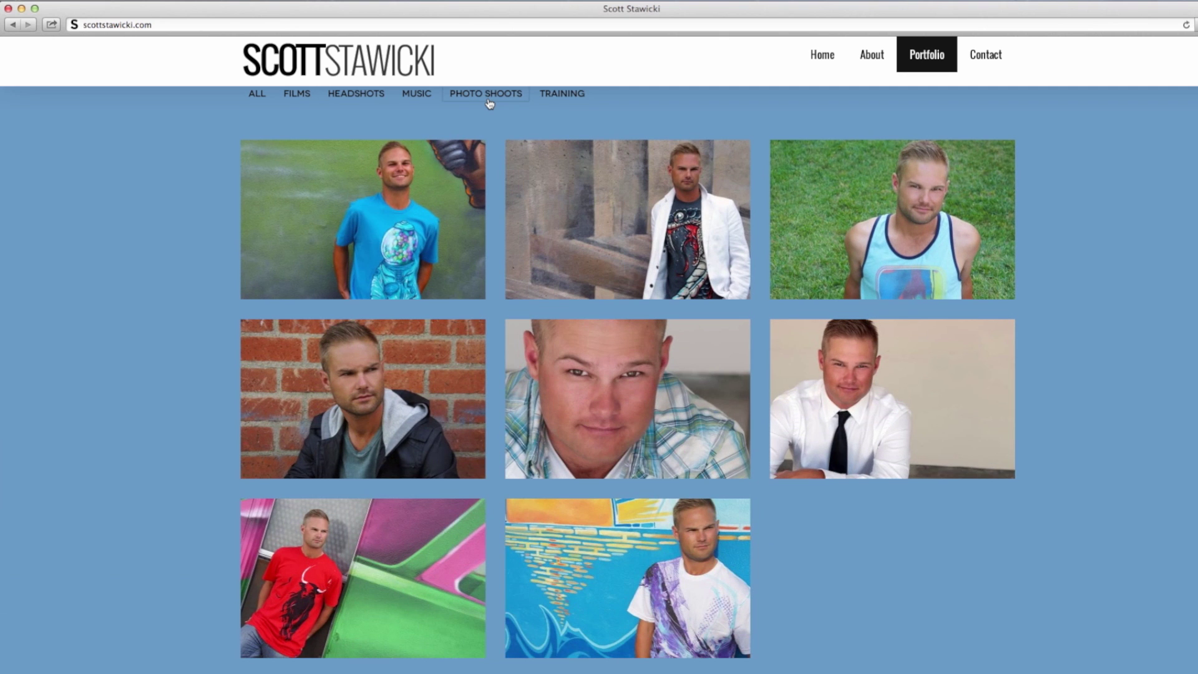
left_click(265, 103)
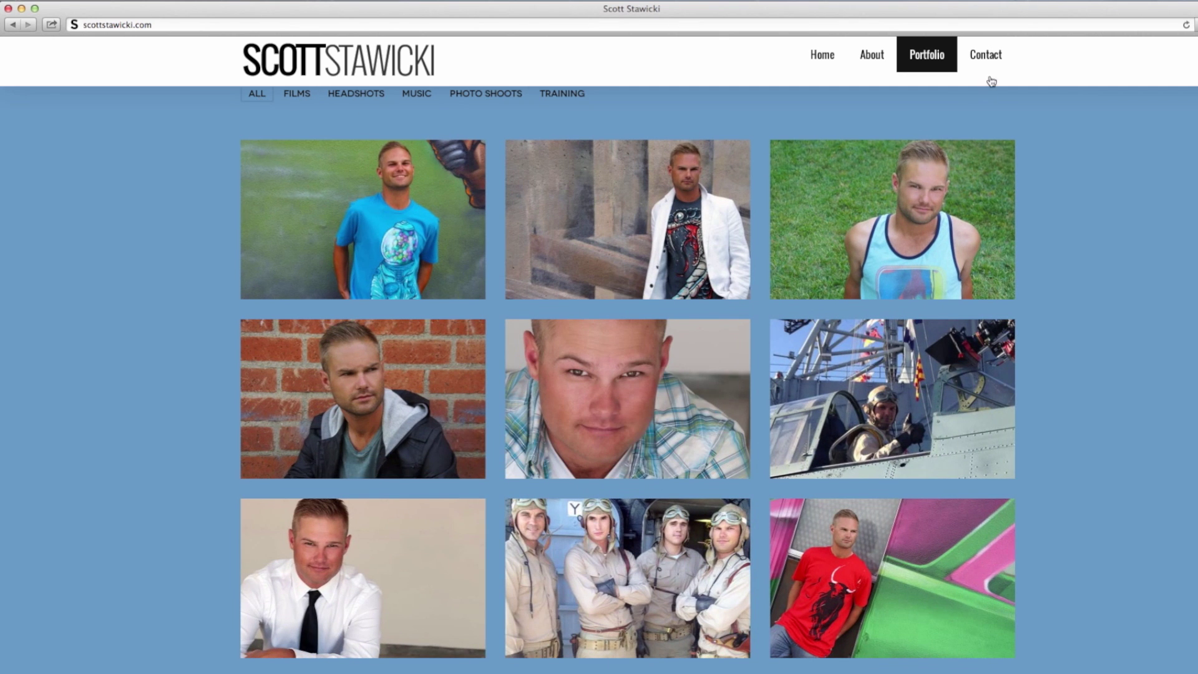
left_click(990, 79)
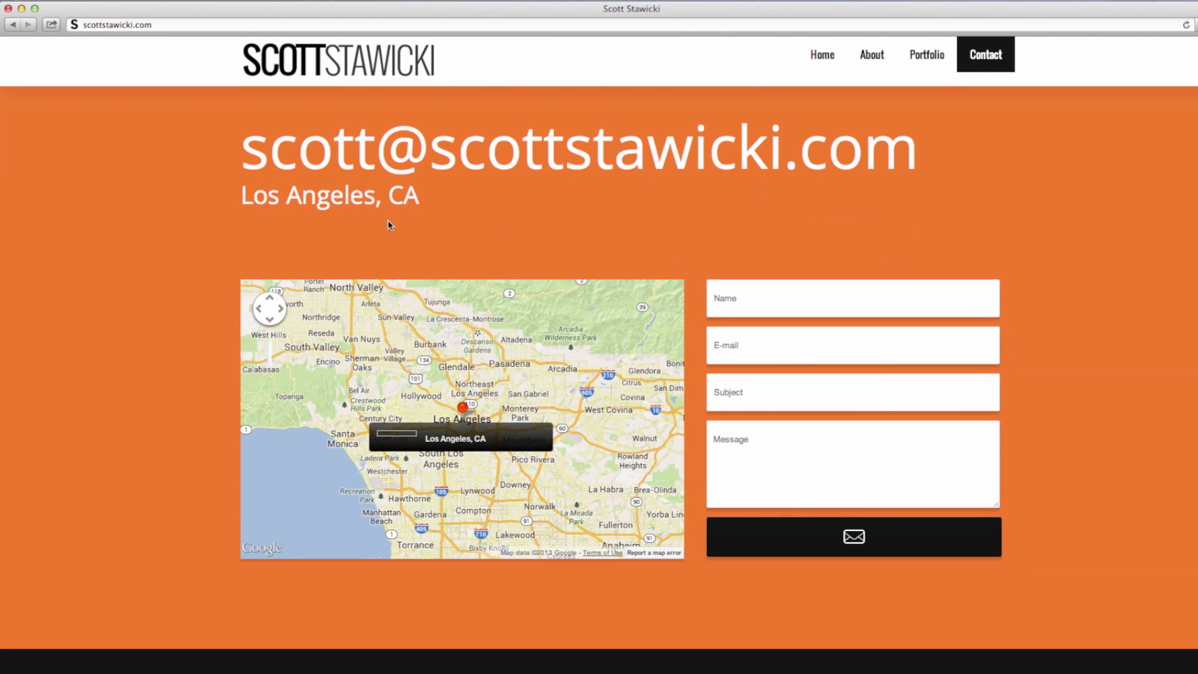
scroll(1083, 495, "down", 3)
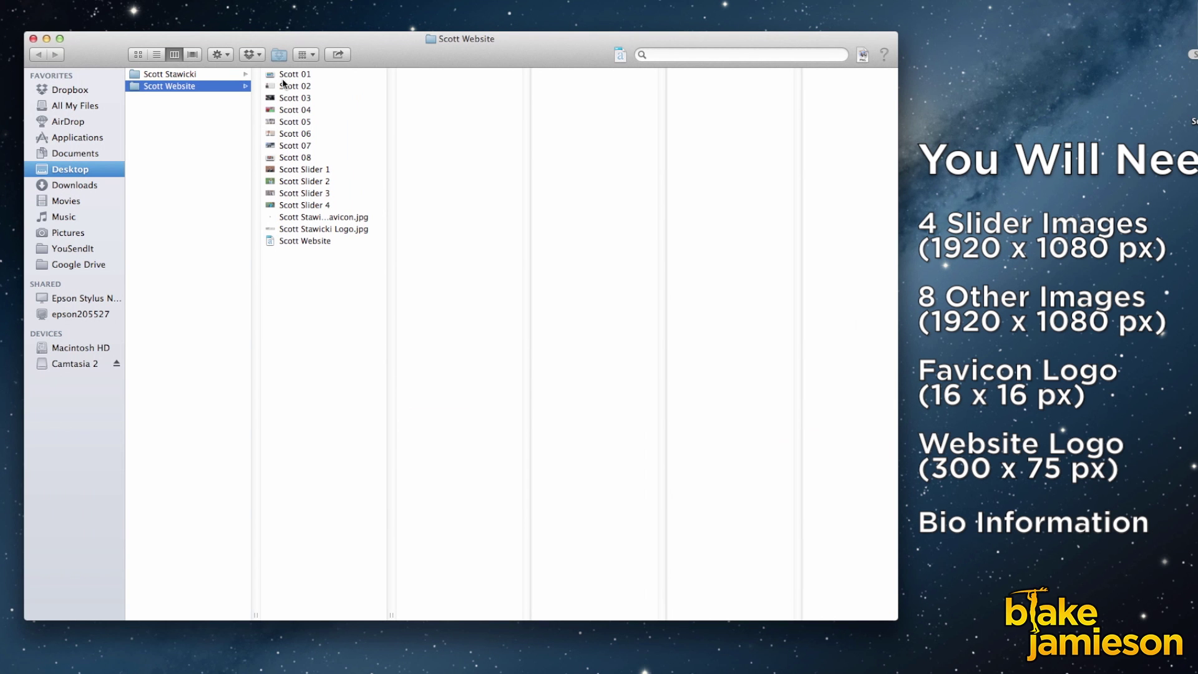
Step: Preview the numbered photos, slider image, favicon and logo, then open the site-info Word document
key("Right")
key("Down")
key("Down")
key("Down")
key("Down")
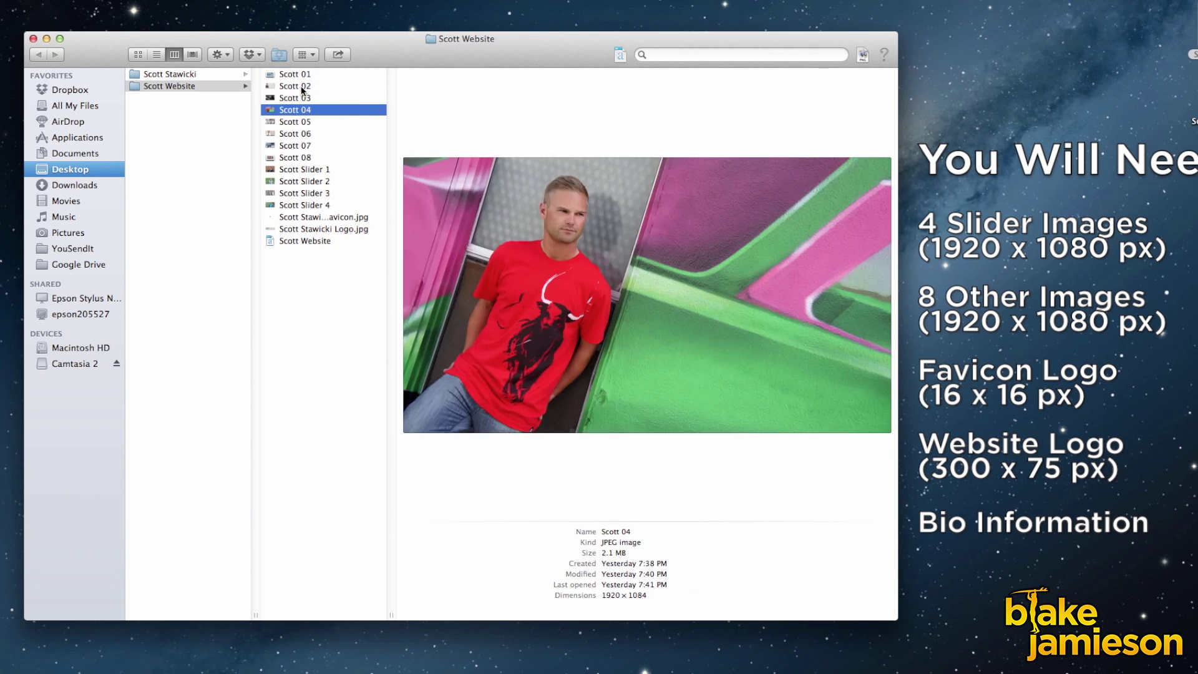
left_click(319, 170)
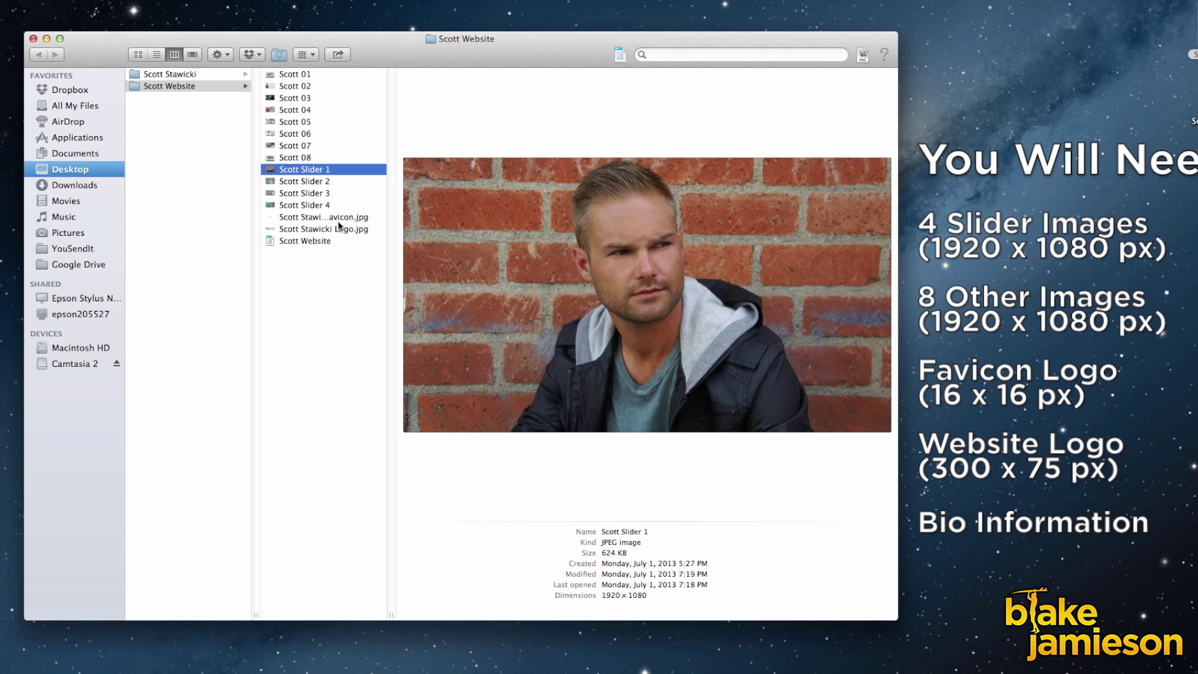
left_click(339, 218)
left_click(343, 230)
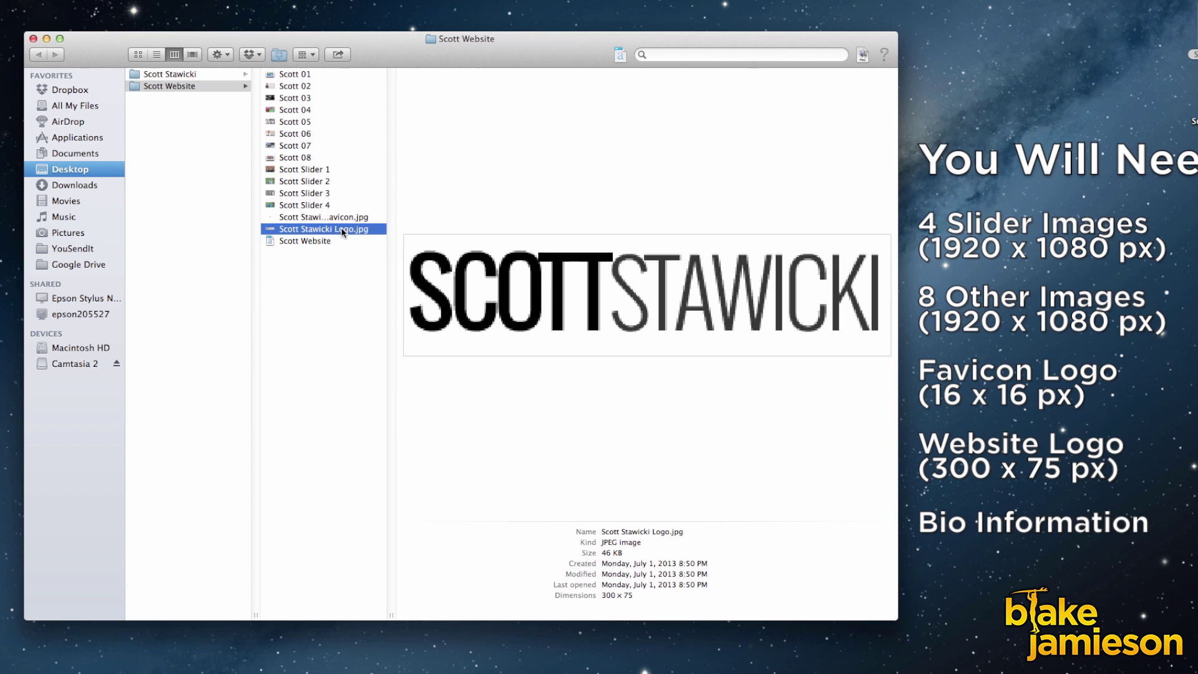
left_click(311, 243)
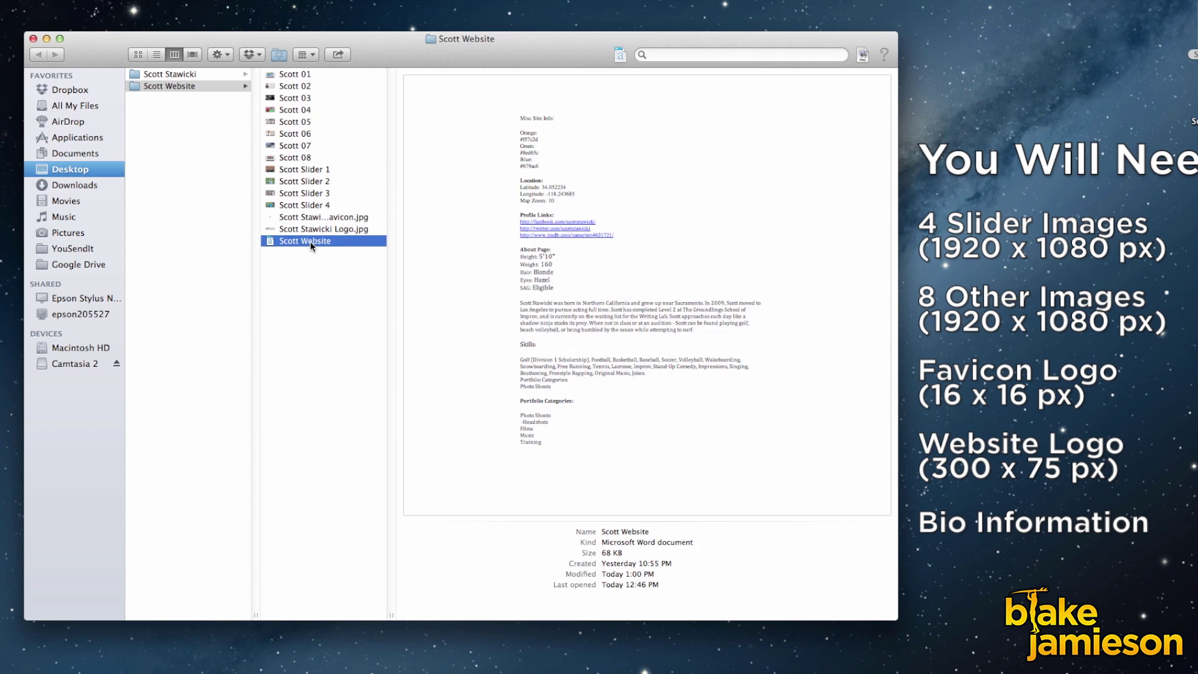
double_click(310, 241)
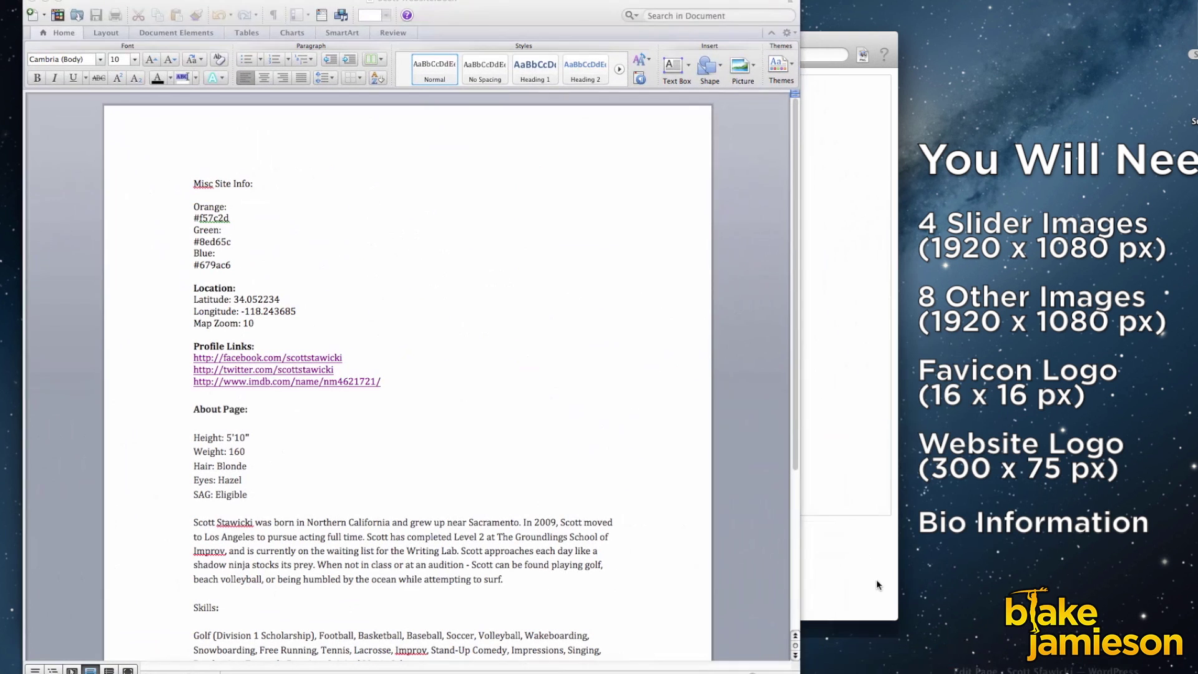
Step: Select the #f57c2d colour code line in the notes, then deselect it
triple_click(273, 221)
left_click(242, 223)
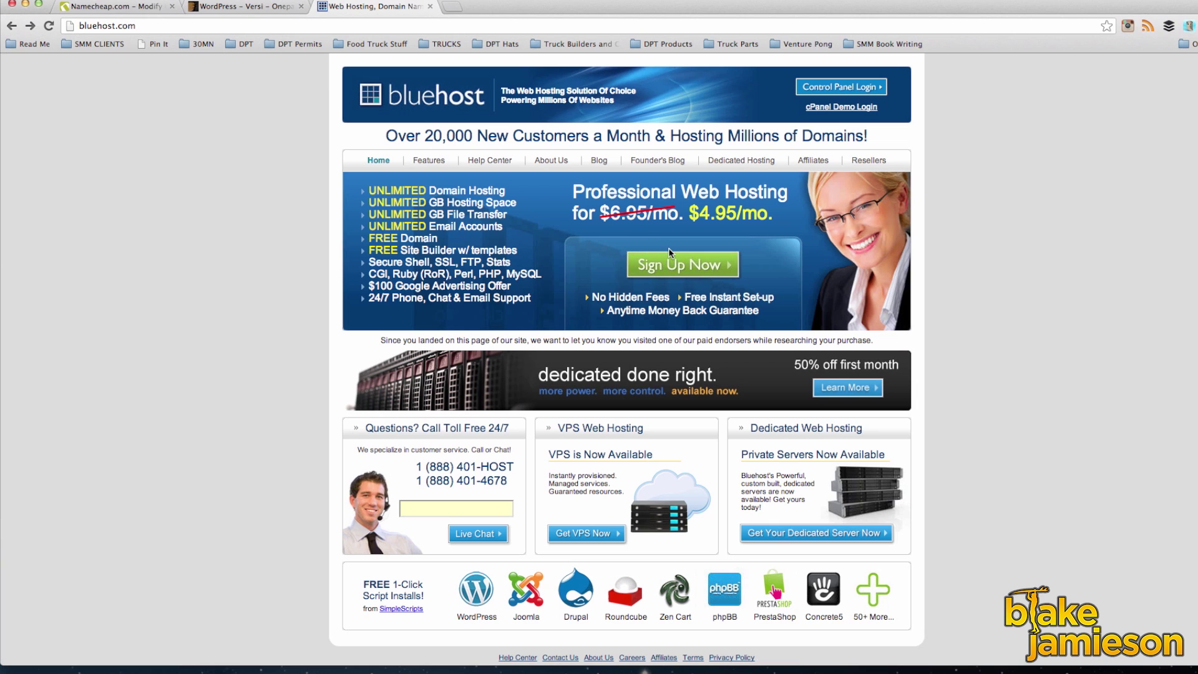
Step: Start a Bluehost sign-up using the site's existing domain under 'I Have a Domain Name'
left_click(690, 273)
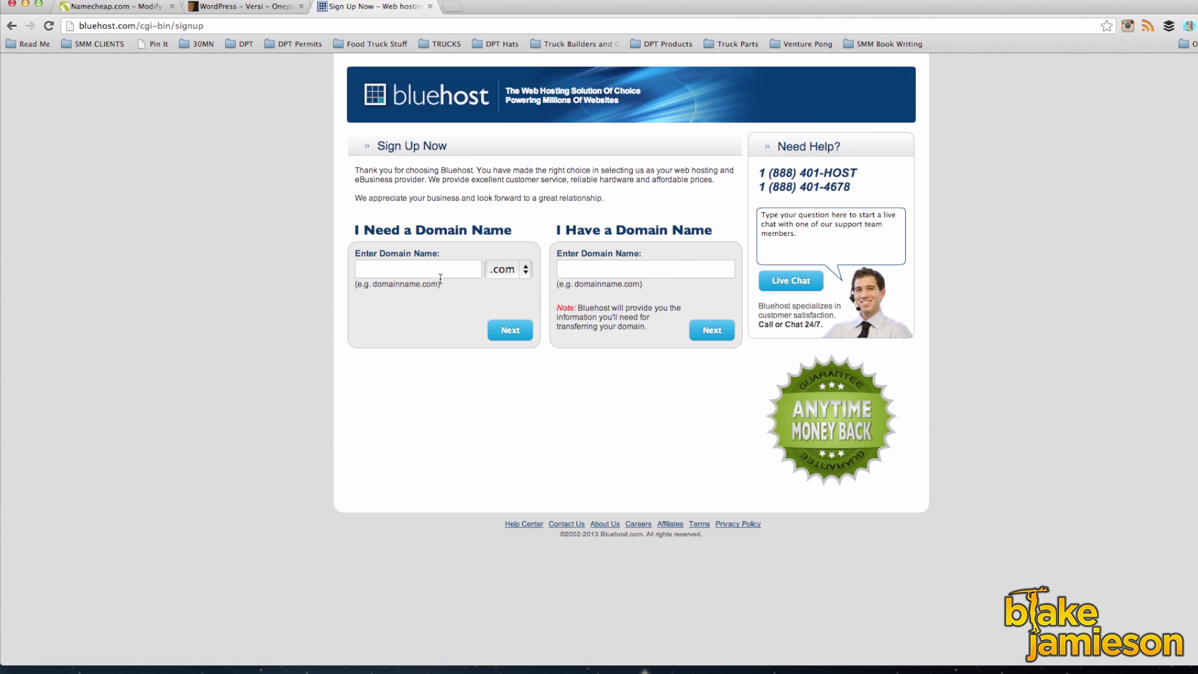
left_click(381, 270)
left_click(576, 266)
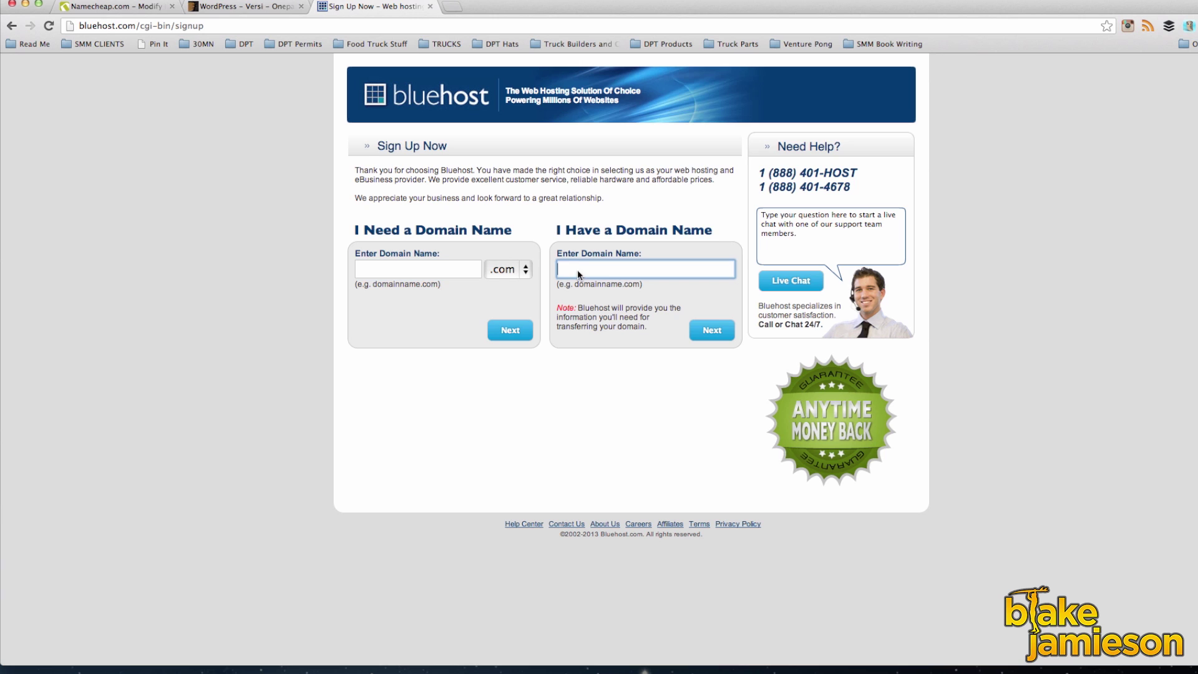
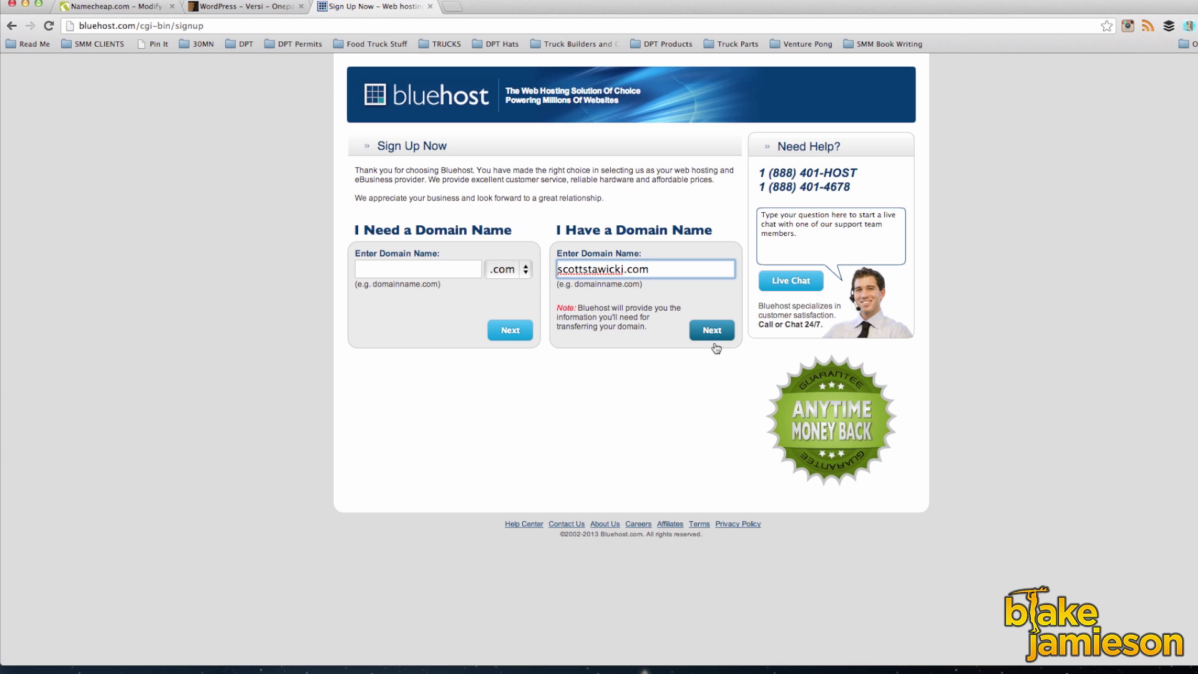
left_click(712, 330)
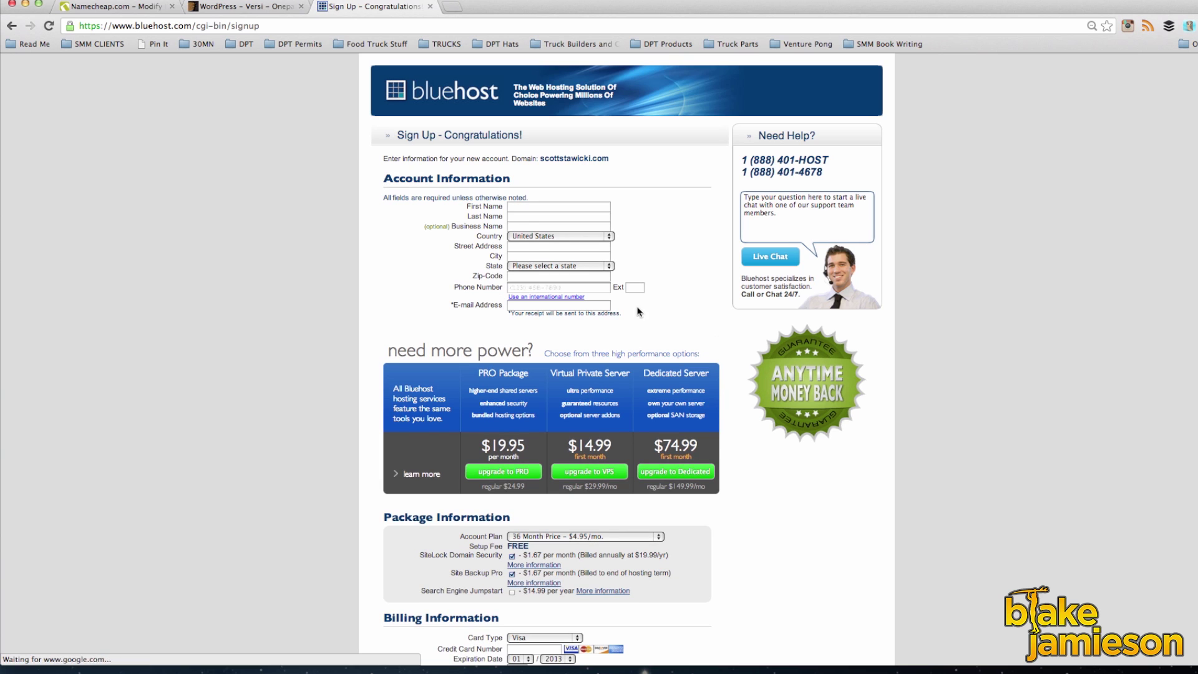
Step: Autofill the account contact fields, accepting the suggested e-mail address
left_click(523, 222)
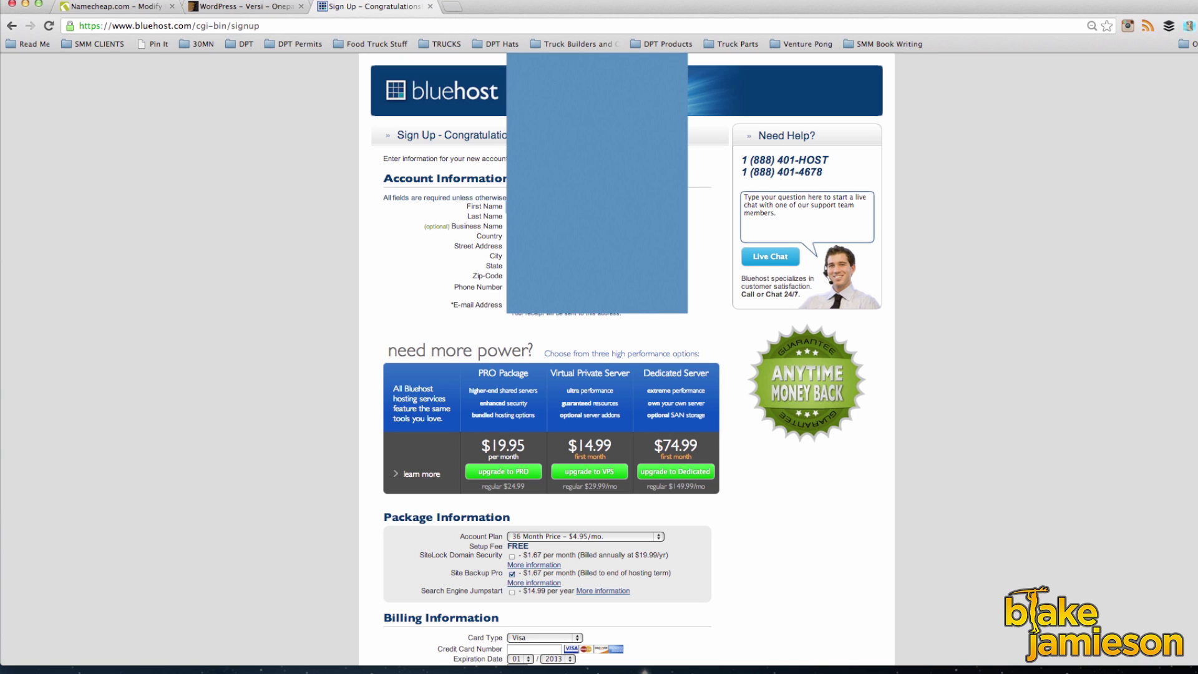
key("Down")
key("Return")
scroll(663, 313, "down", 3)
Step: Choose the 12 Month Price - $6.95/mo. plan, drop Site Backup Pro, add card details and accept terms
left_click(598, 351)
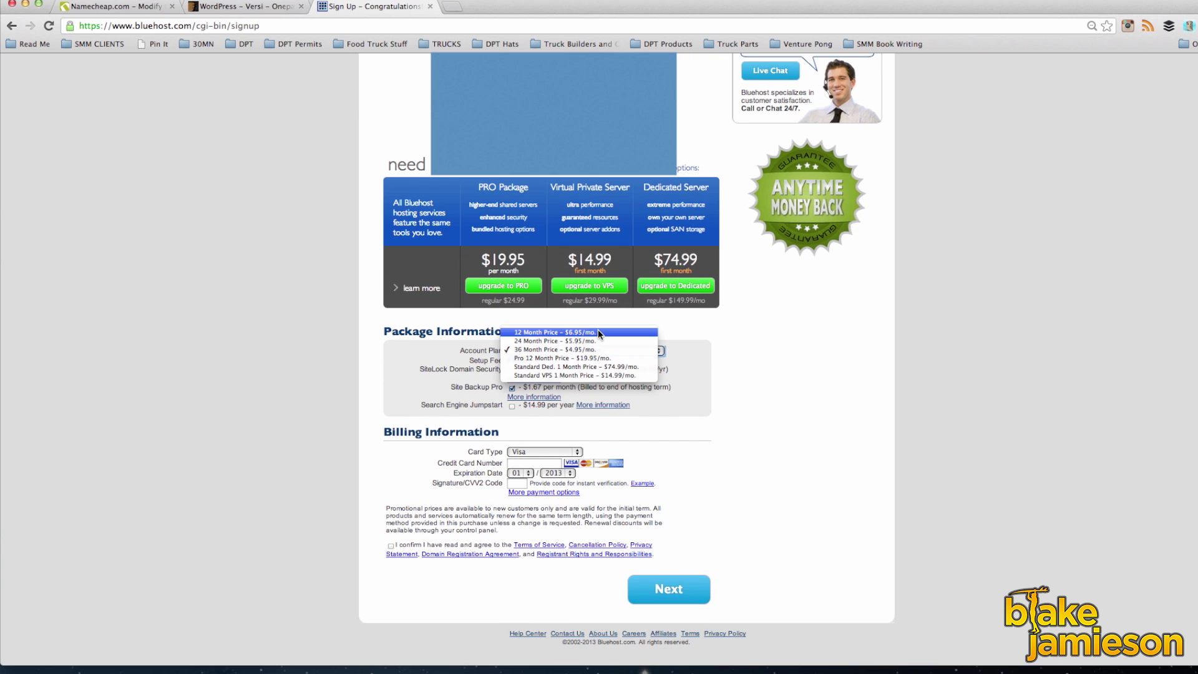
left_click(598, 332)
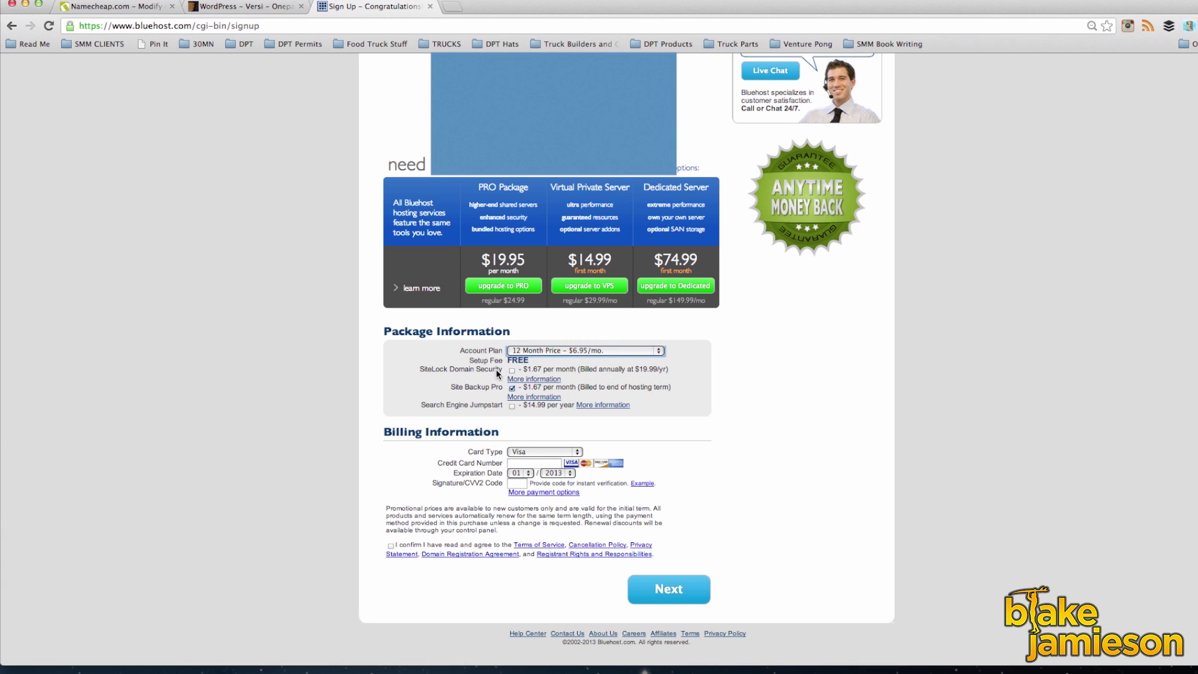
left_click(512, 388)
left_click(525, 463)
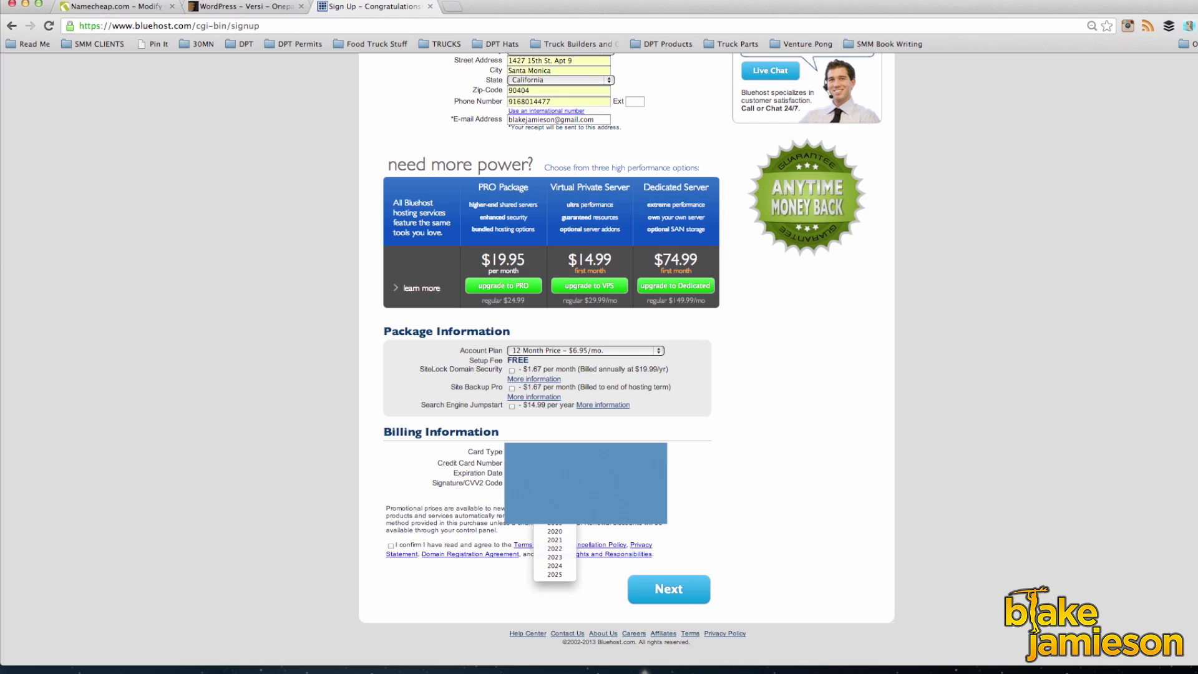
left_click(669, 589)
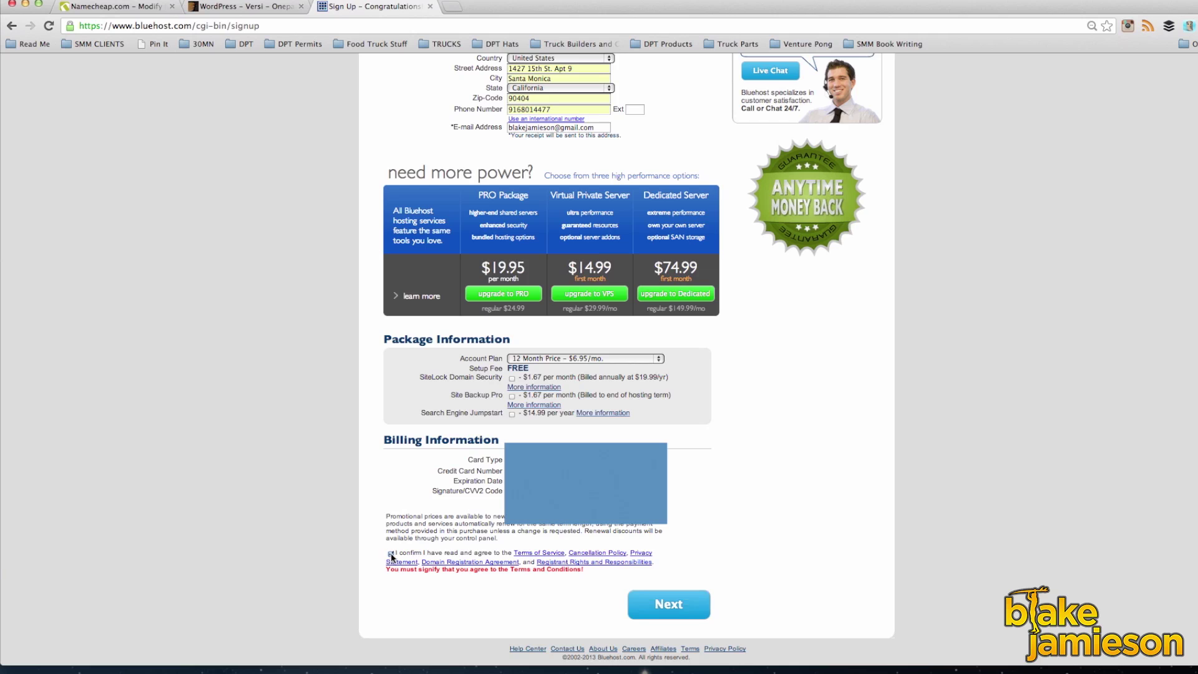
left_click(391, 553)
left_click(649, 594)
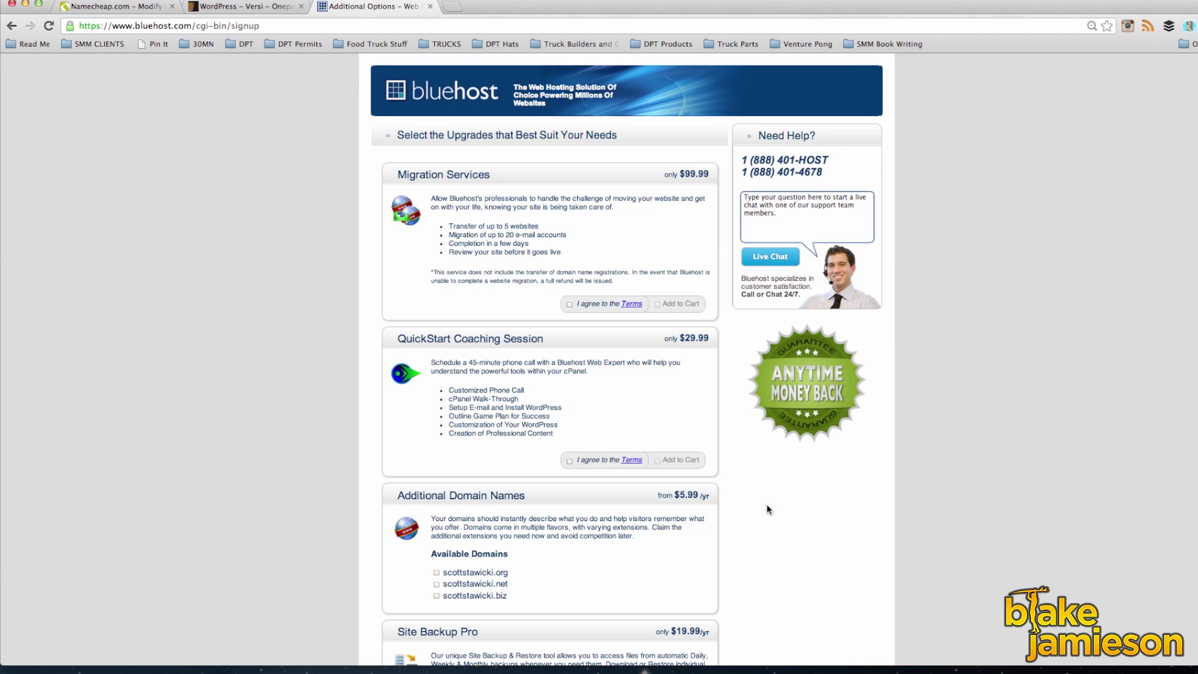
Step: Complete the order with every Additional Options add-on left unchecked
scroll(574, 284, "down", 5)
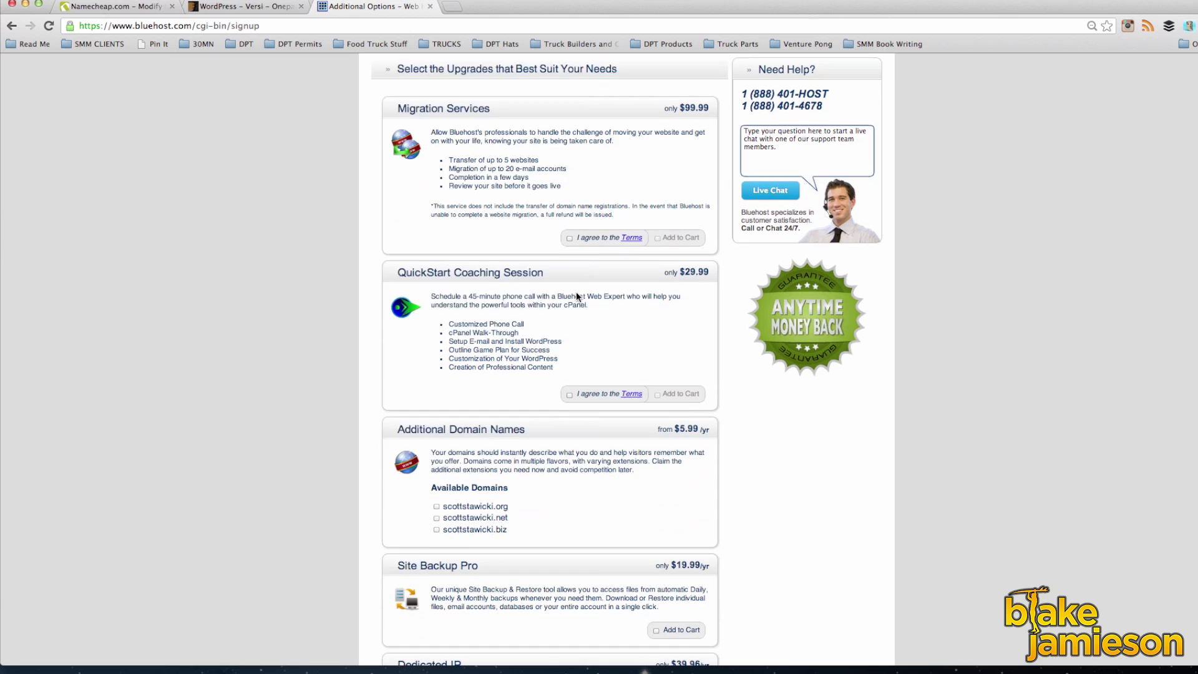
scroll(578, 298, "down", 9)
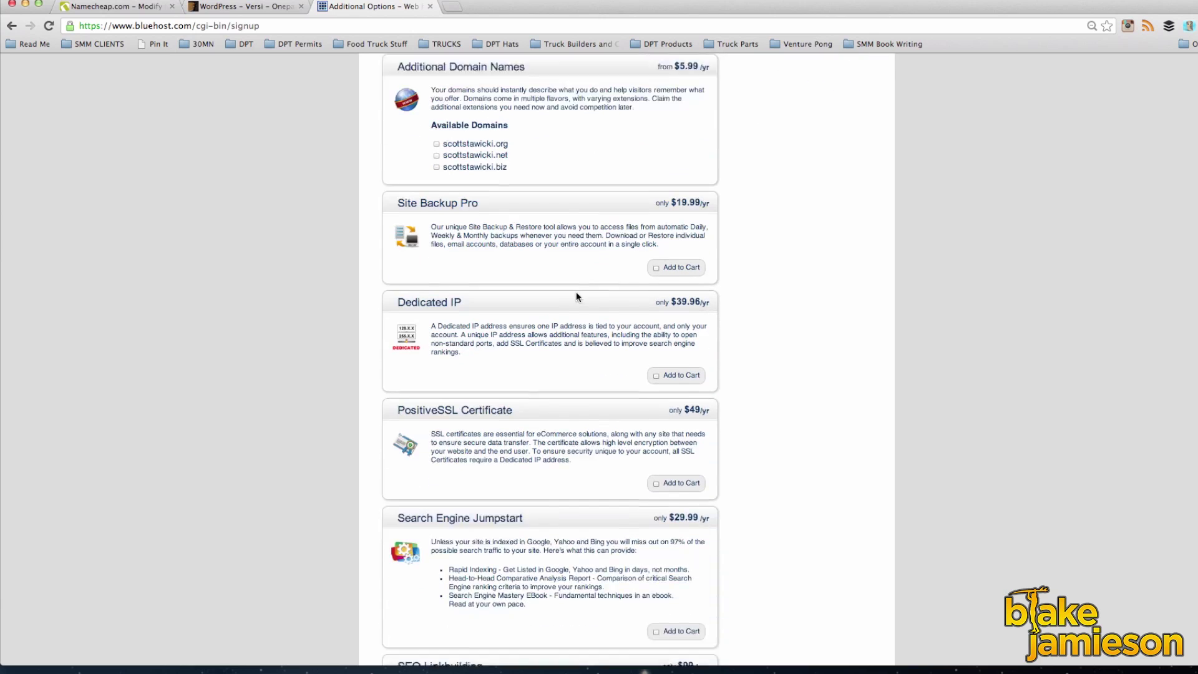
scroll(577, 296, "down", 1)
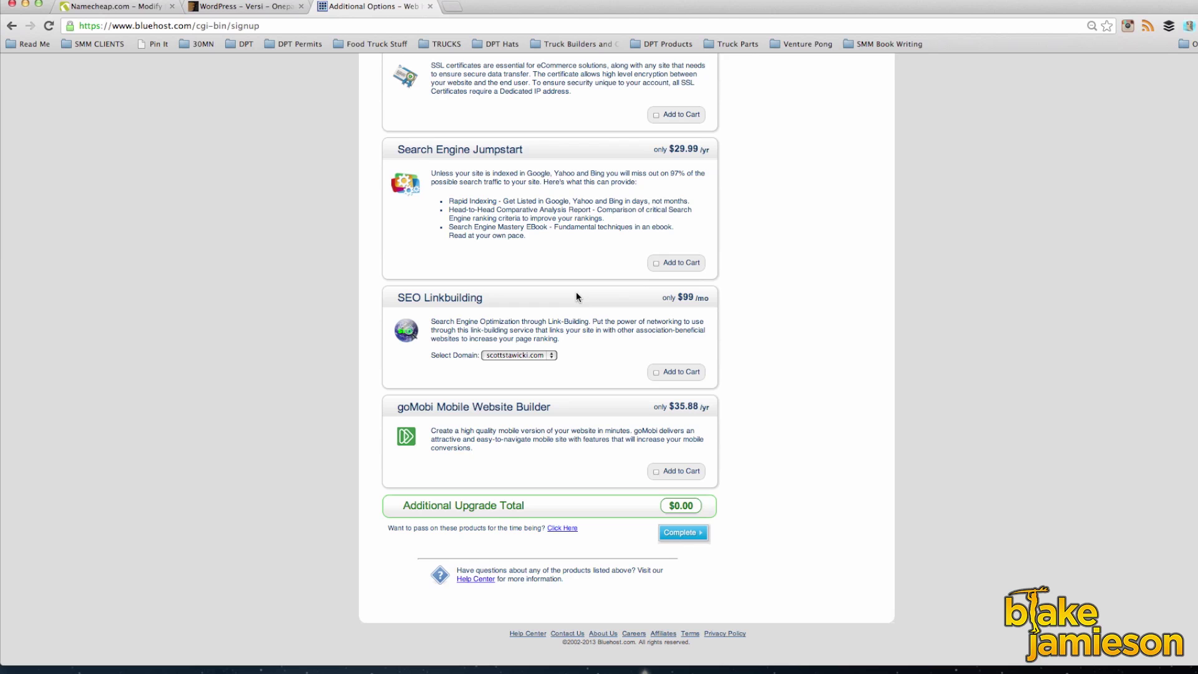
left_click(691, 535)
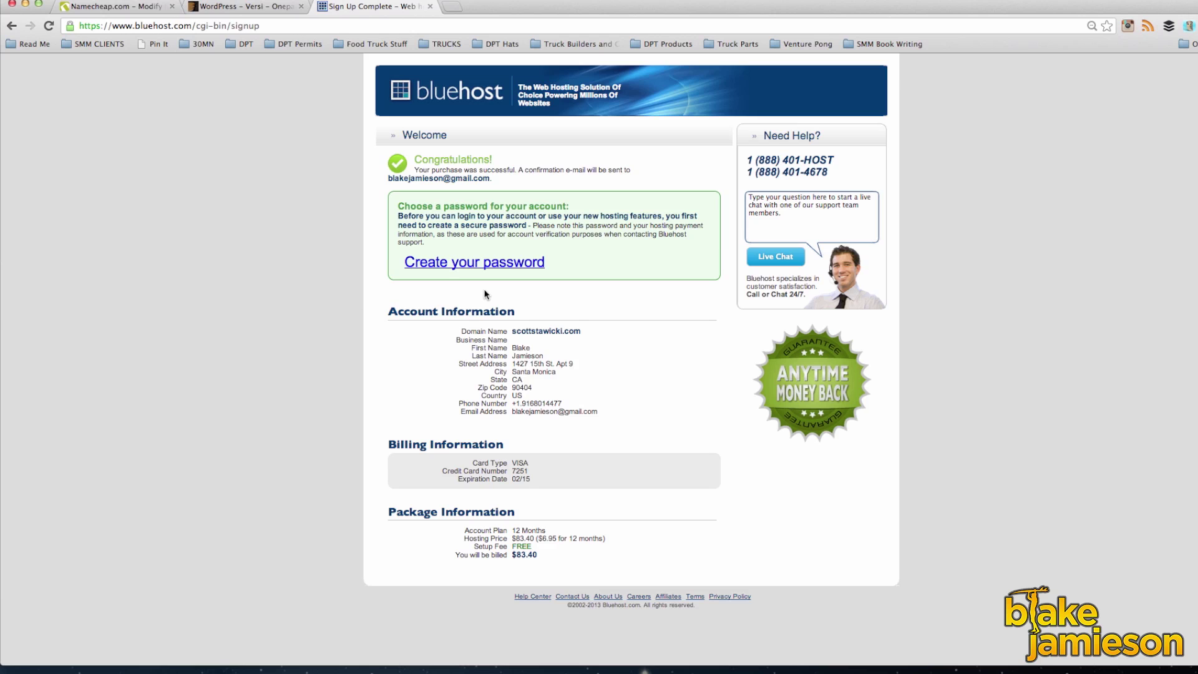
Step: Create and confirm a new account password, then log in to Bluehost with it
left_click(517, 266)
left_click(428, 265)
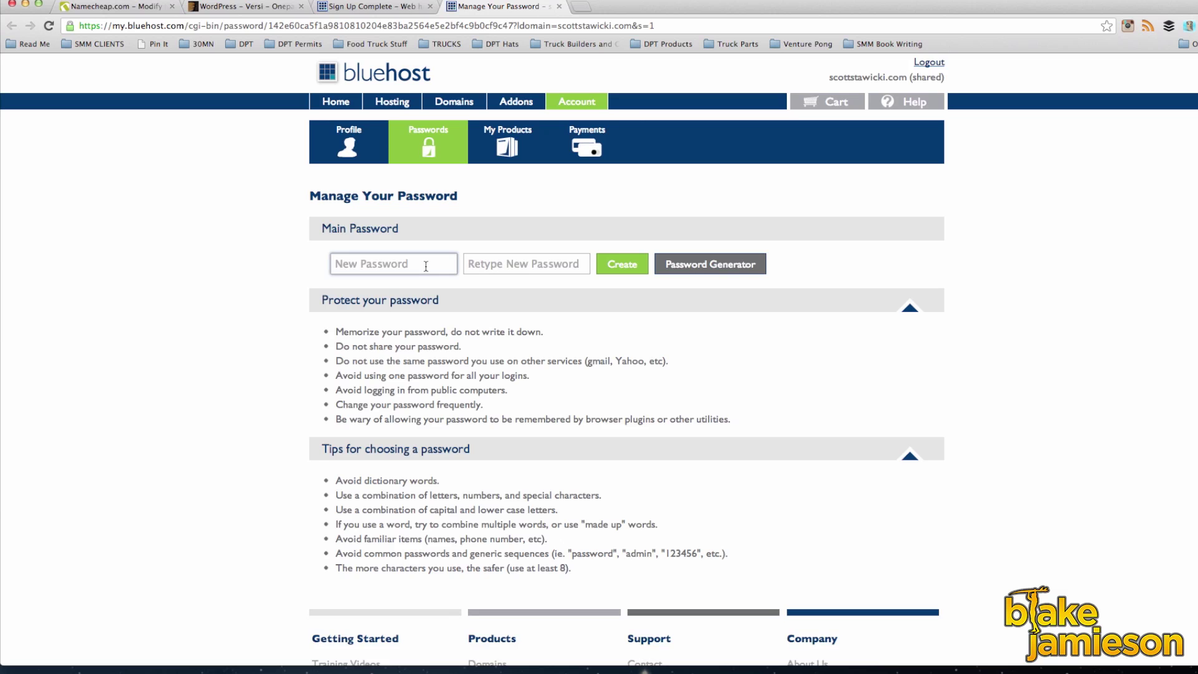
type("•••••••••••••")
key("Tab")
type("•••••••••••••")
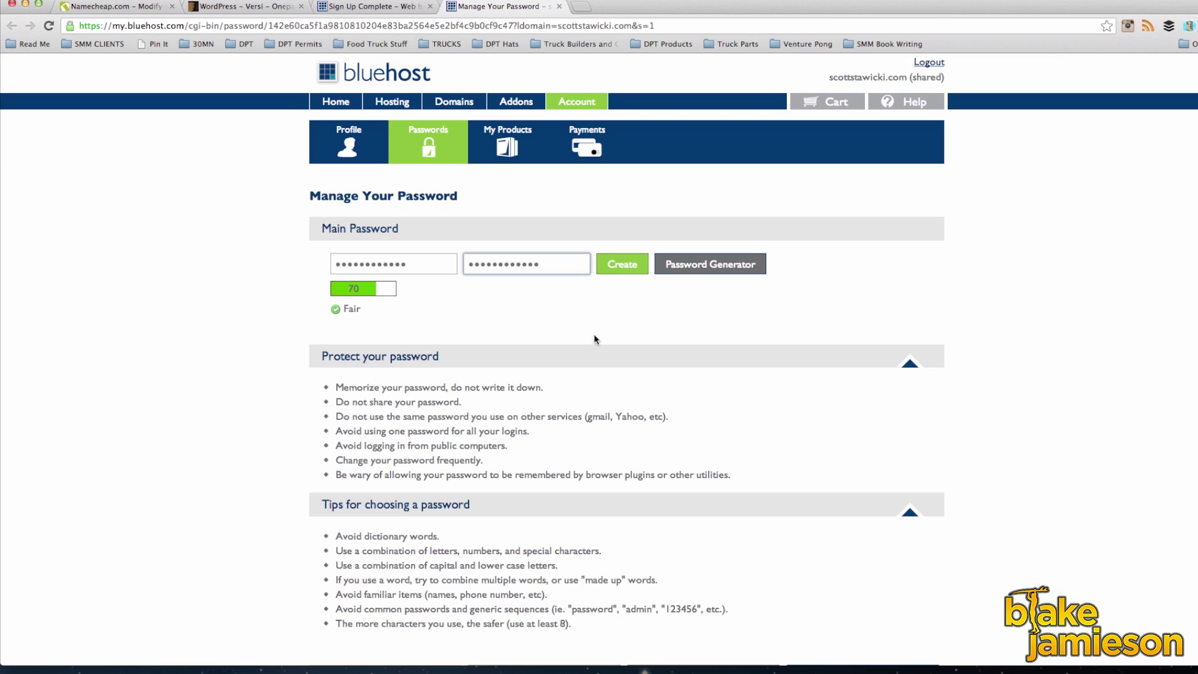
left_click(621, 267)
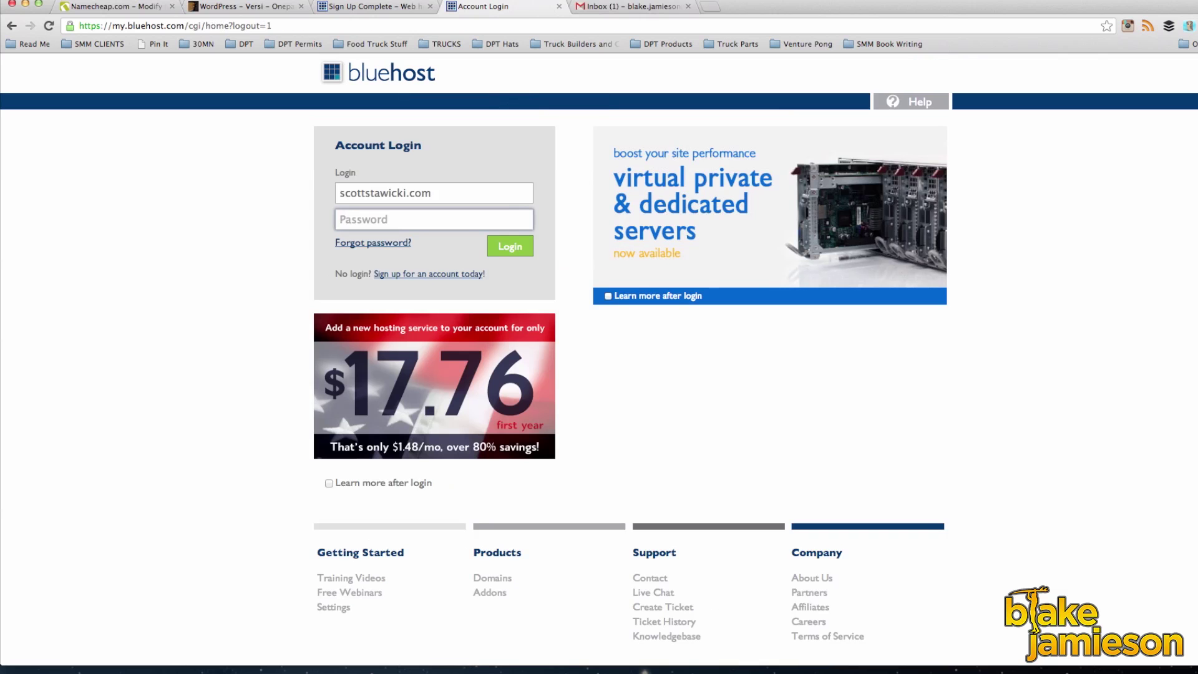
type("••••••••••")
left_click(503, 248)
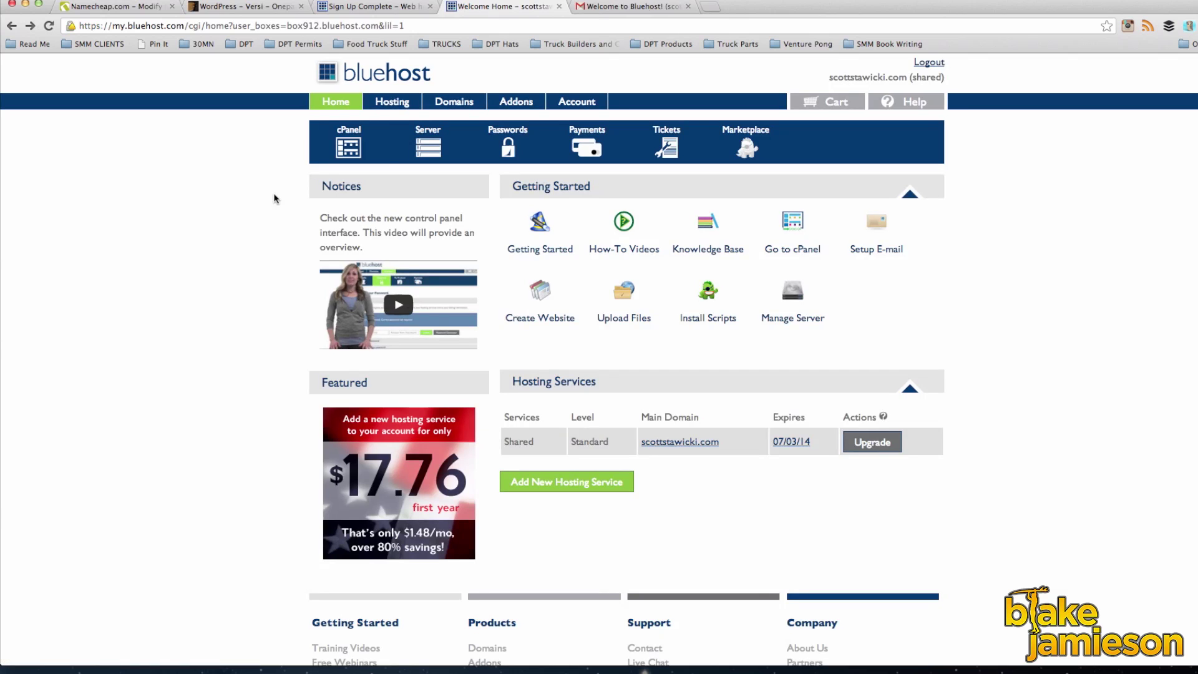
Step: Open cPanel from the Hosting tab and launch the WordPress installer under Website Builders
left_click(398, 108)
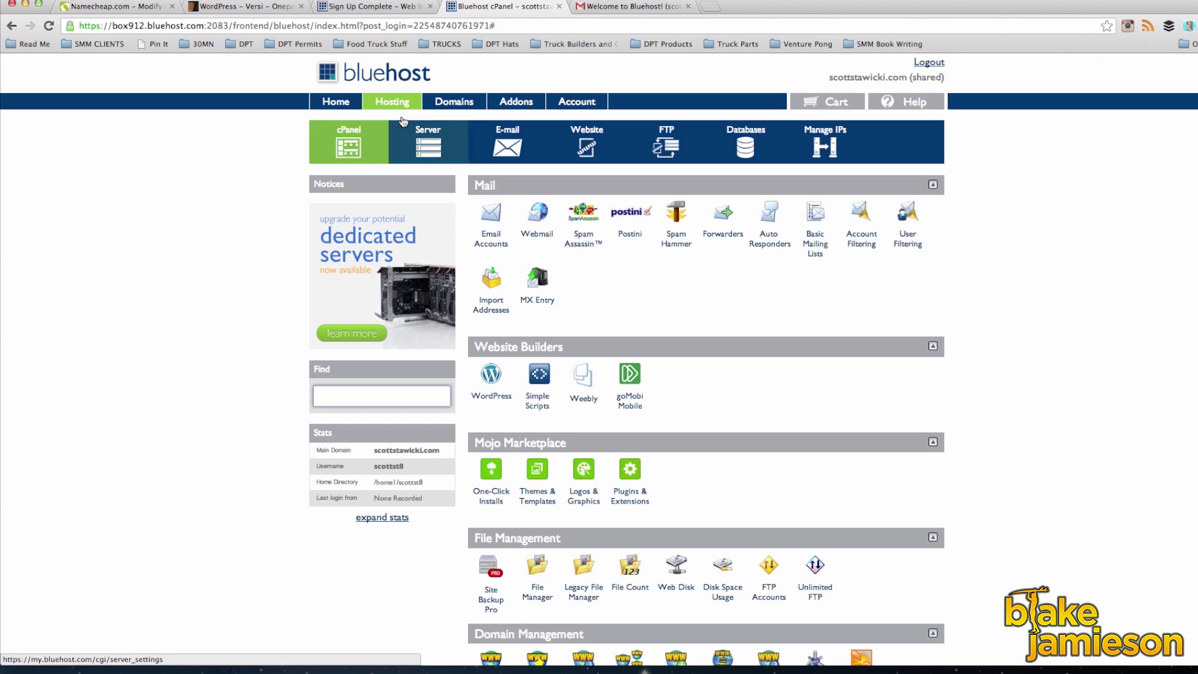
left_click(493, 377)
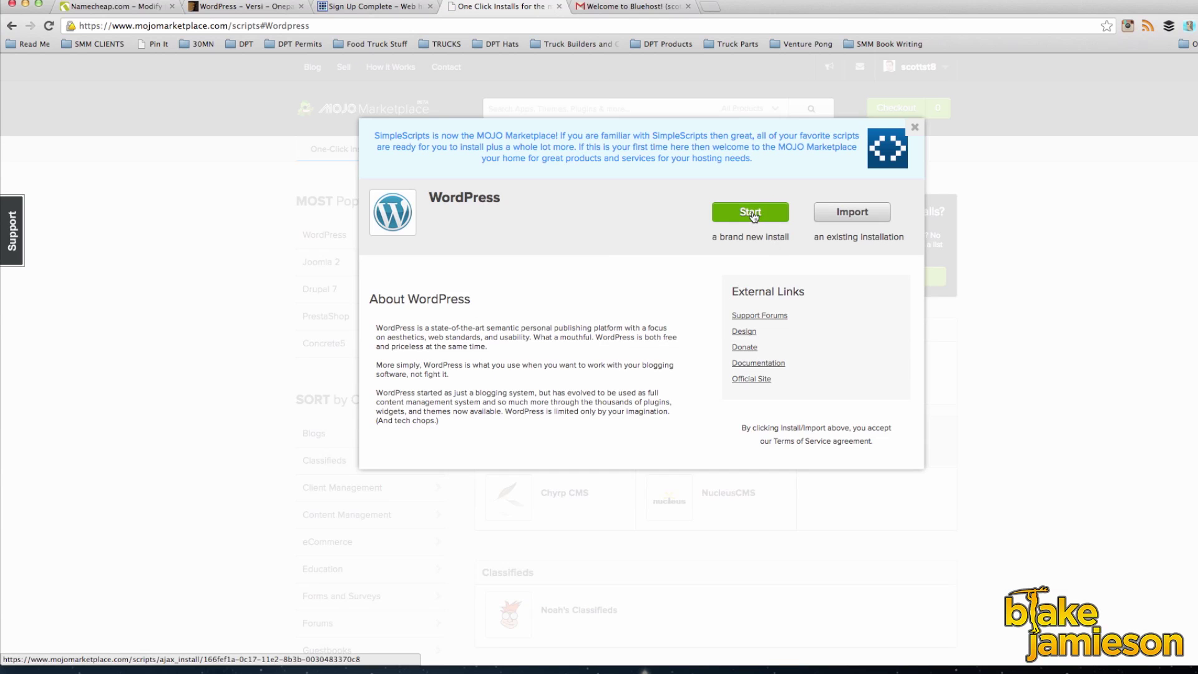
Step: Start a brand-new WordPress install, check the domain, and show the advanced options
left_click(752, 213)
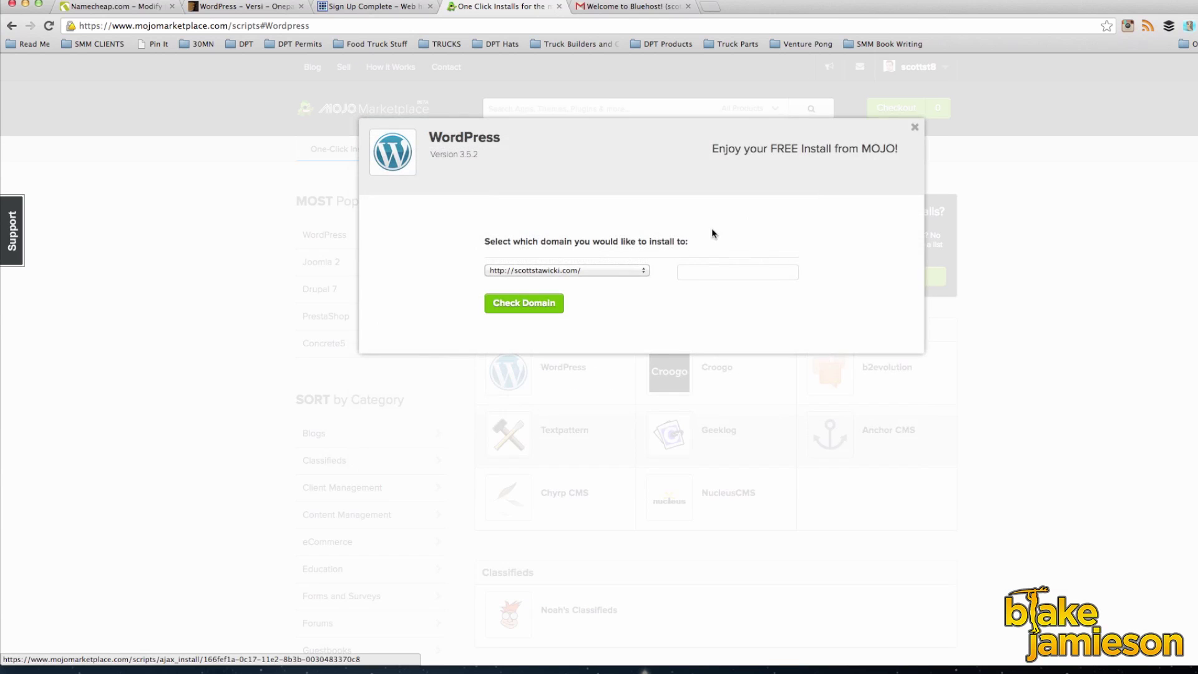
left_click(524, 304)
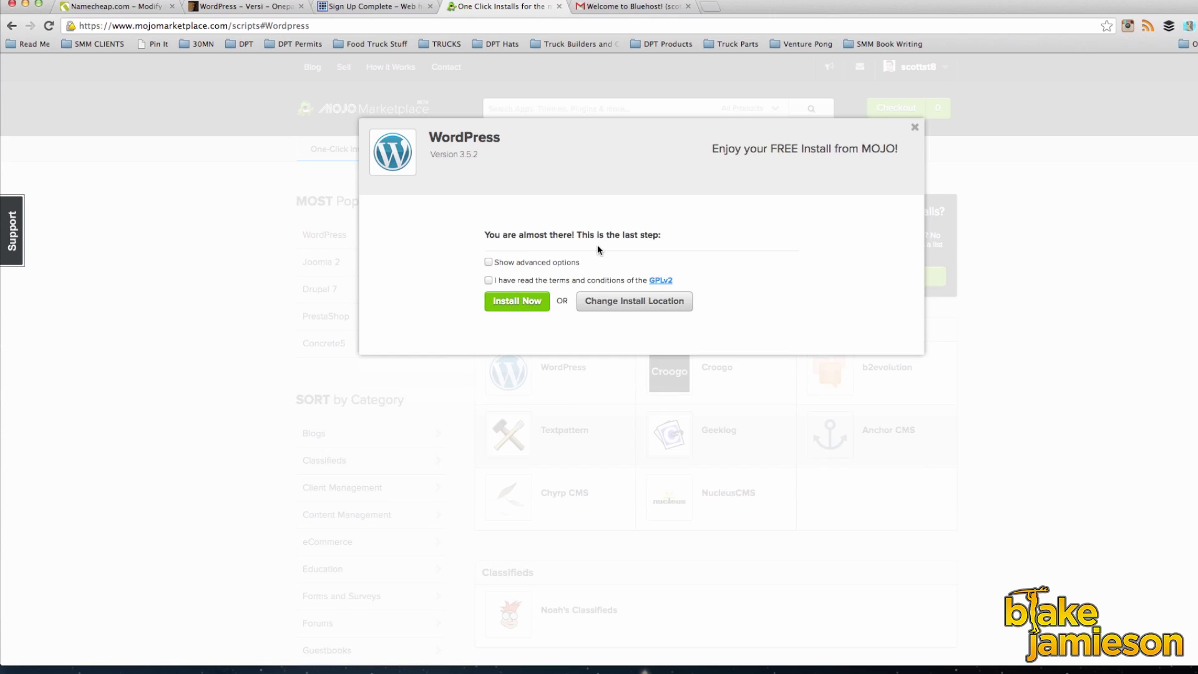
left_click(489, 262)
Step: Set the actor's name as Site Name and a custom admin username, accept GPLv2, and install
key("Tab")
key("Tab")
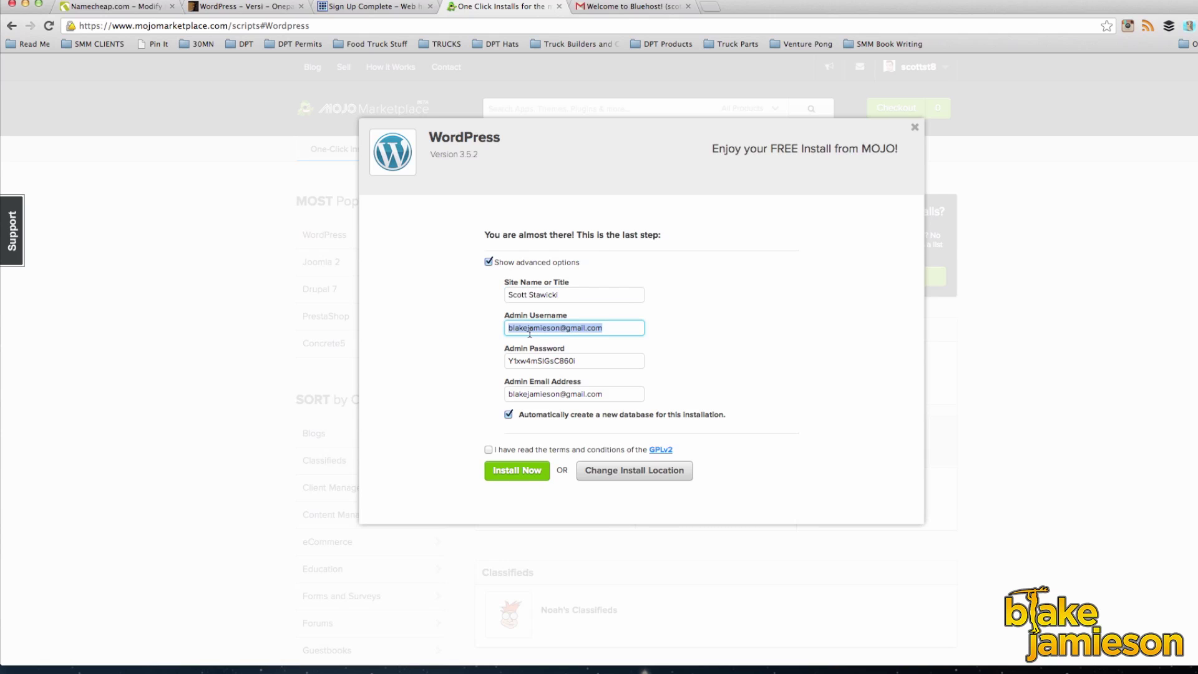
type("scott")
key("Tab")
left_click(489, 450)
left_click(517, 470)
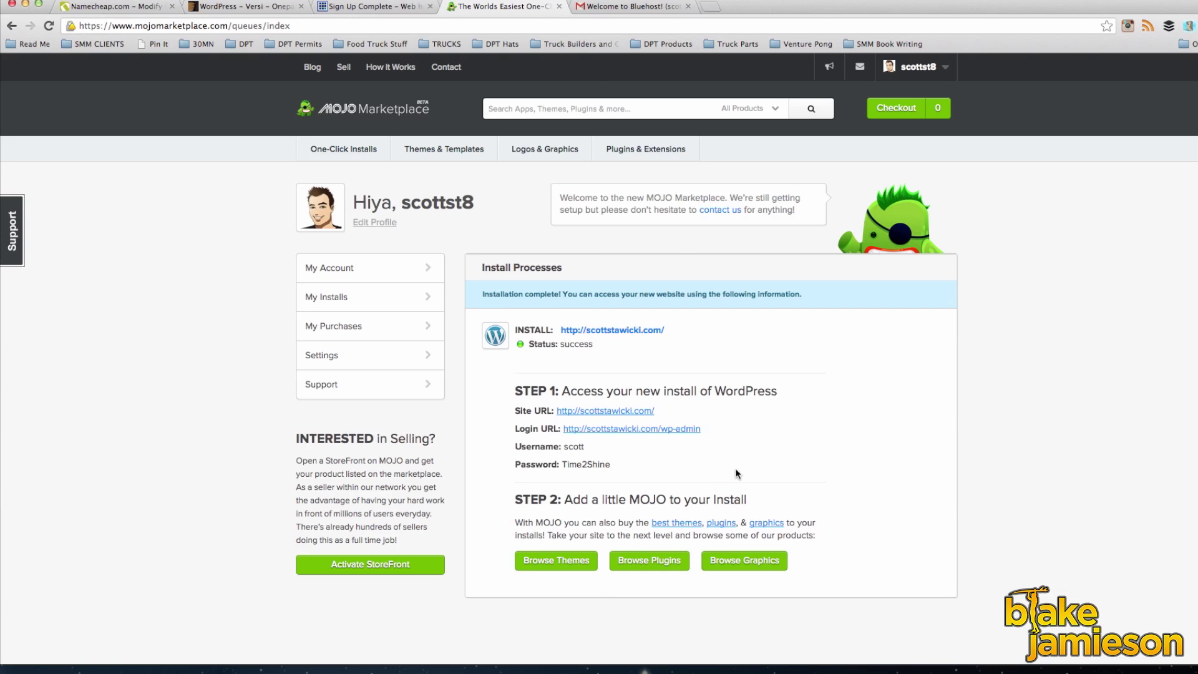
Step: Sign in at the new site's login URL with the admin username and password, with Remember Me ticked
left_click(643, 429)
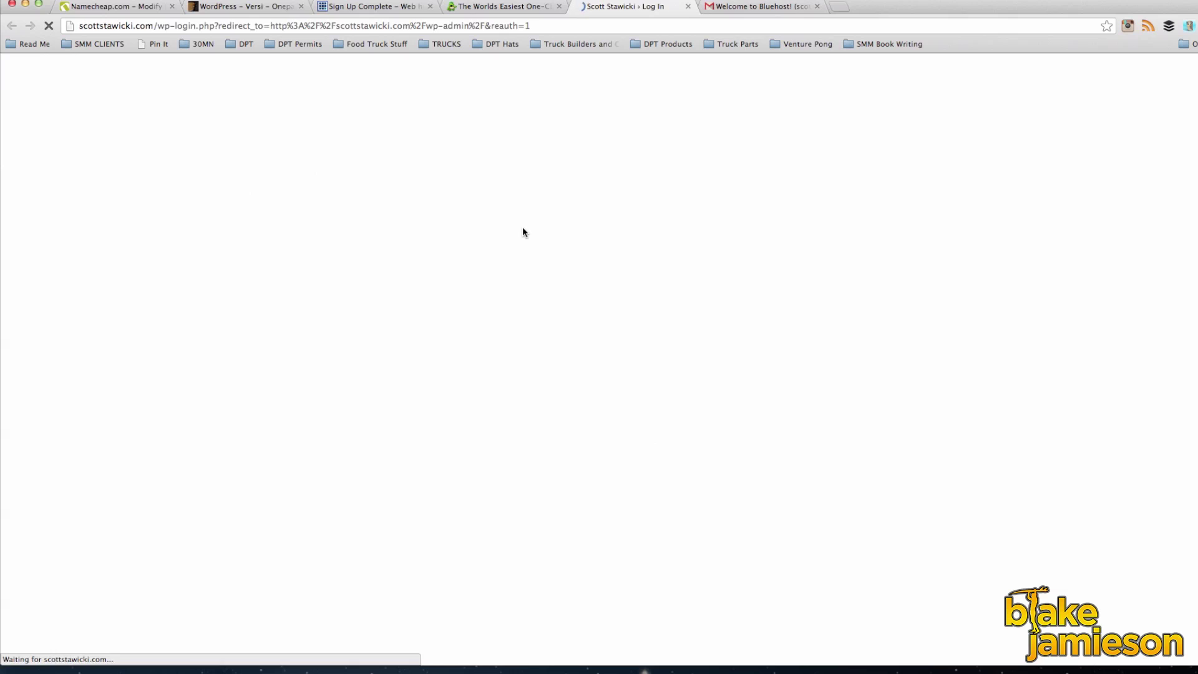
type("scott")
key("Tab")
type("••••••••••")
left_click(552, 302)
left_click(696, 308)
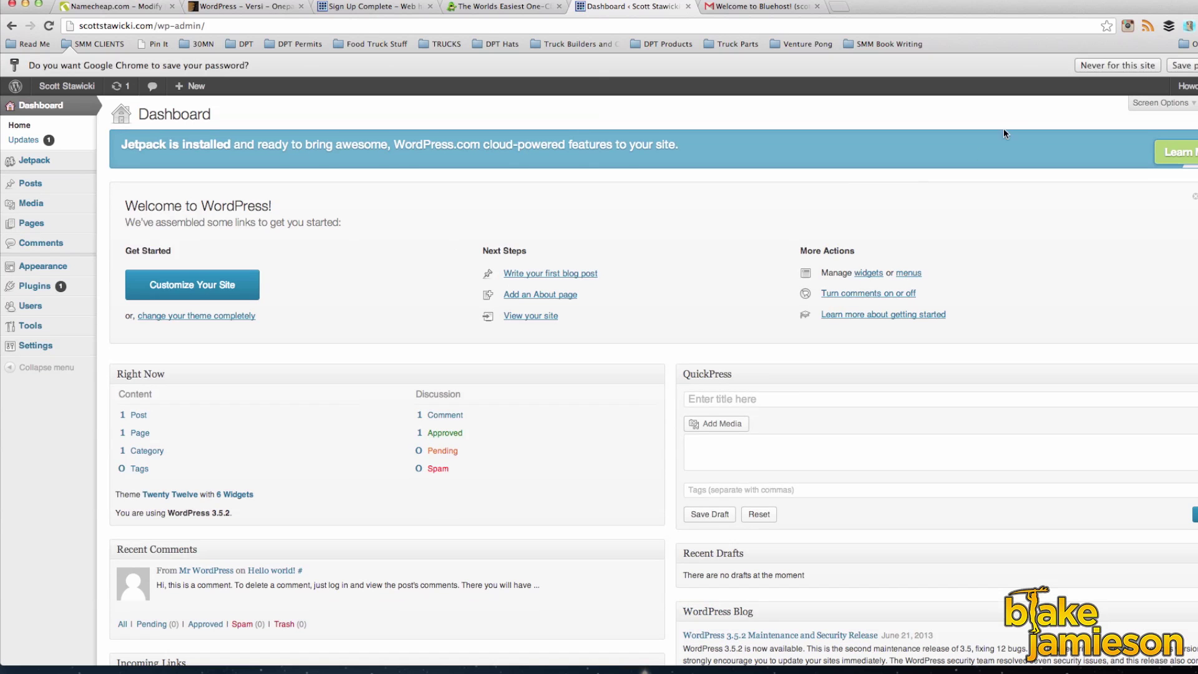
Step: Dismiss Chrome's save-password bar
left_click(1134, 72)
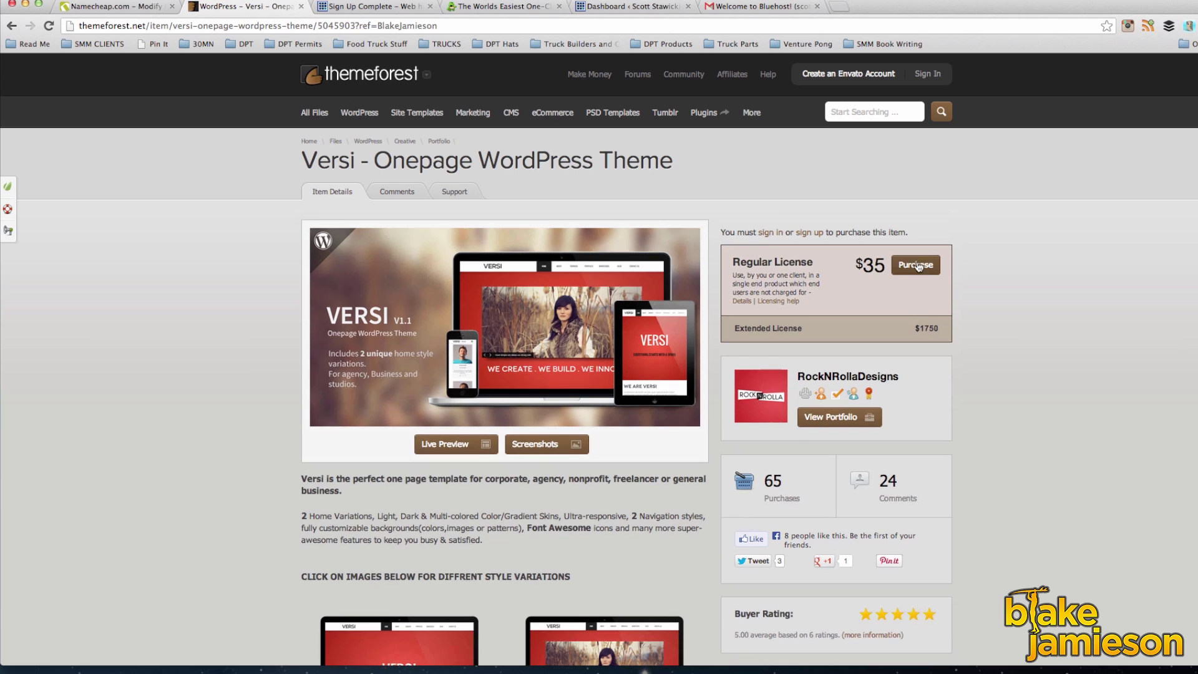
Step: Purchase the Versi theme and download its installable WordPress file only
left_click(917, 265)
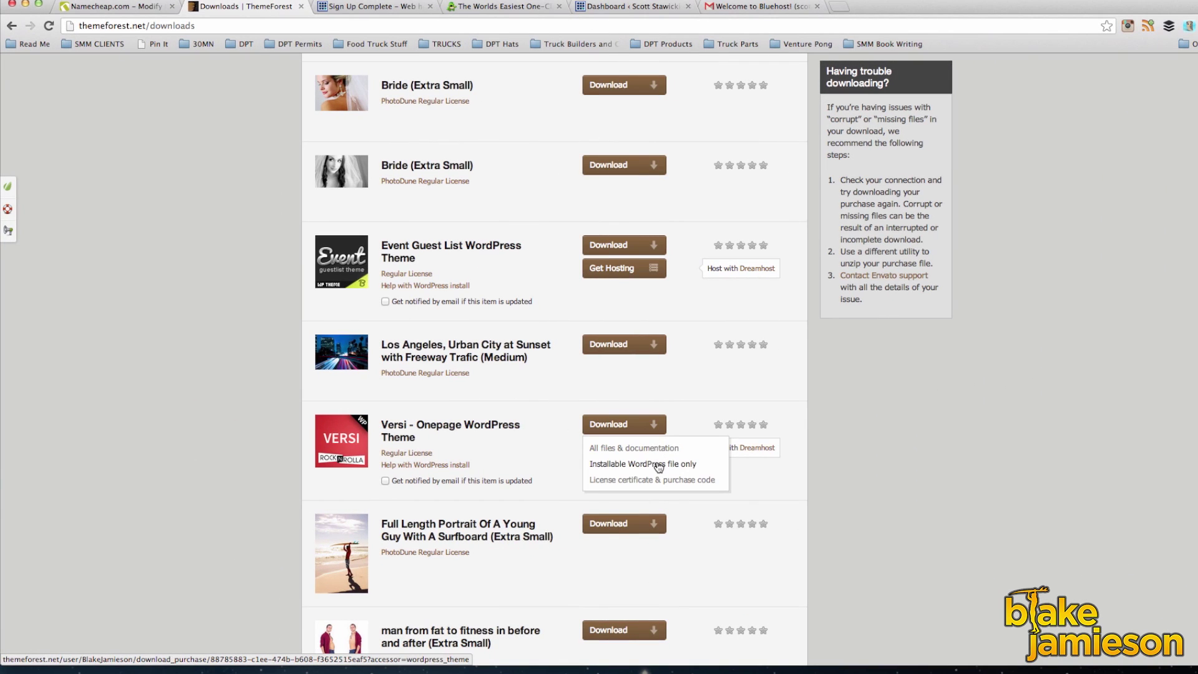
left_click(658, 464)
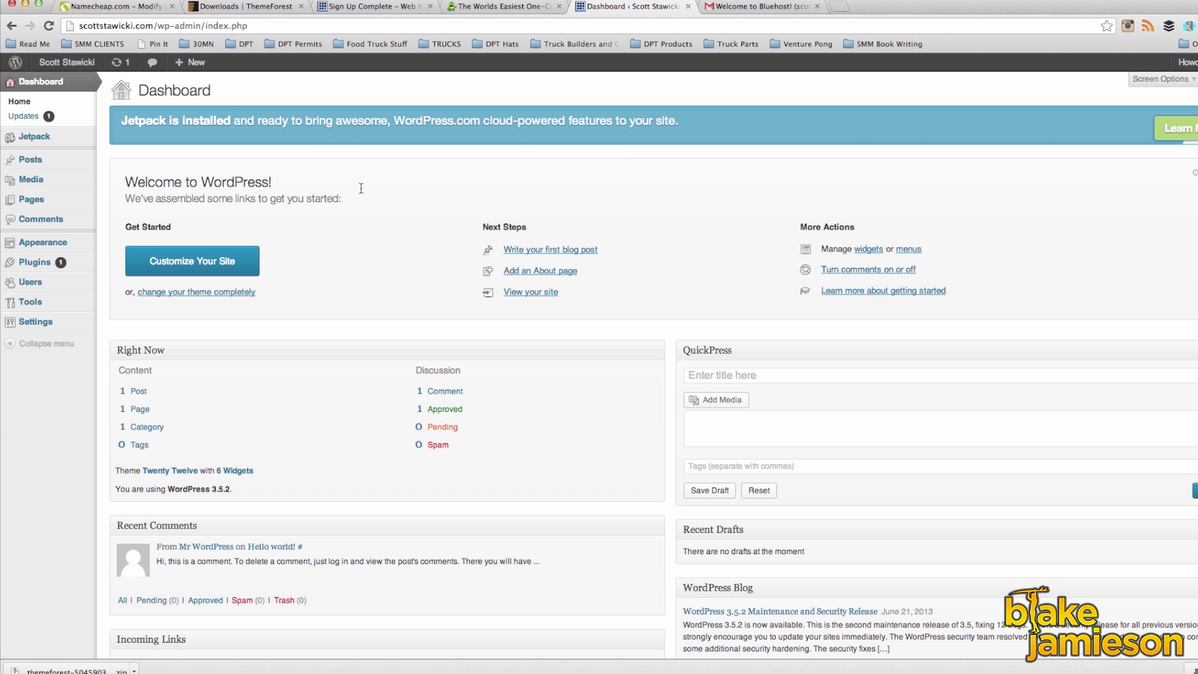
Step: Upload and install the themeforest Versi zip under Appearance > Themes, then activate it
mouse_move(40, 245)
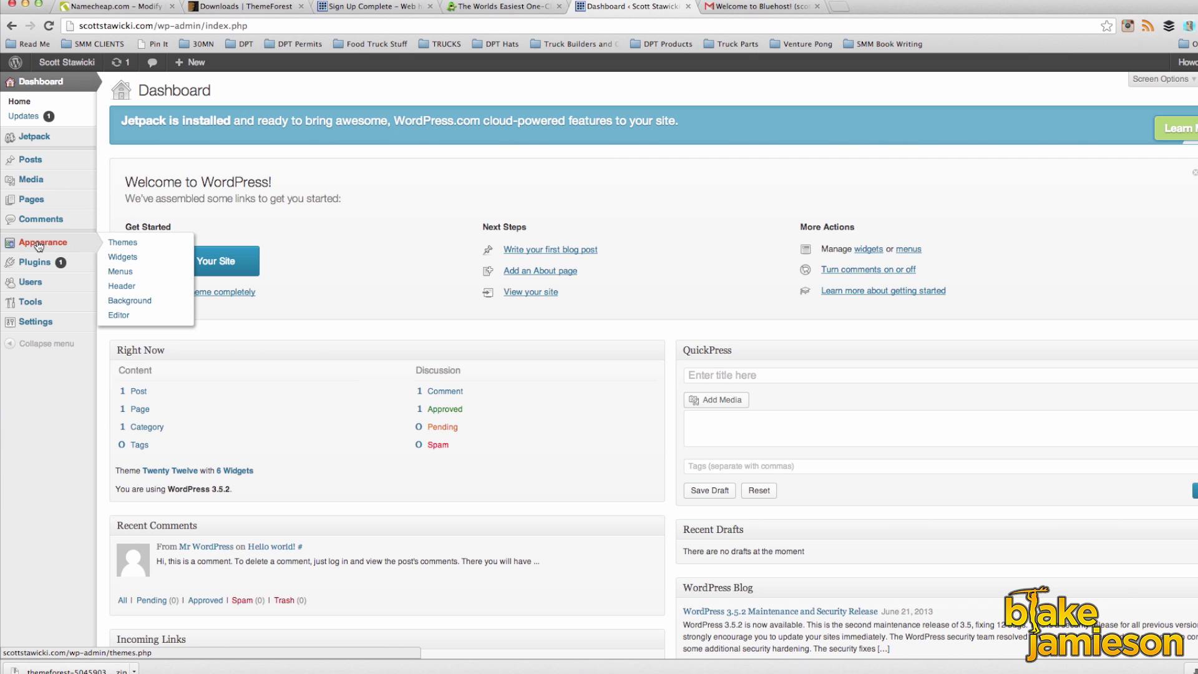
left_click(39, 246)
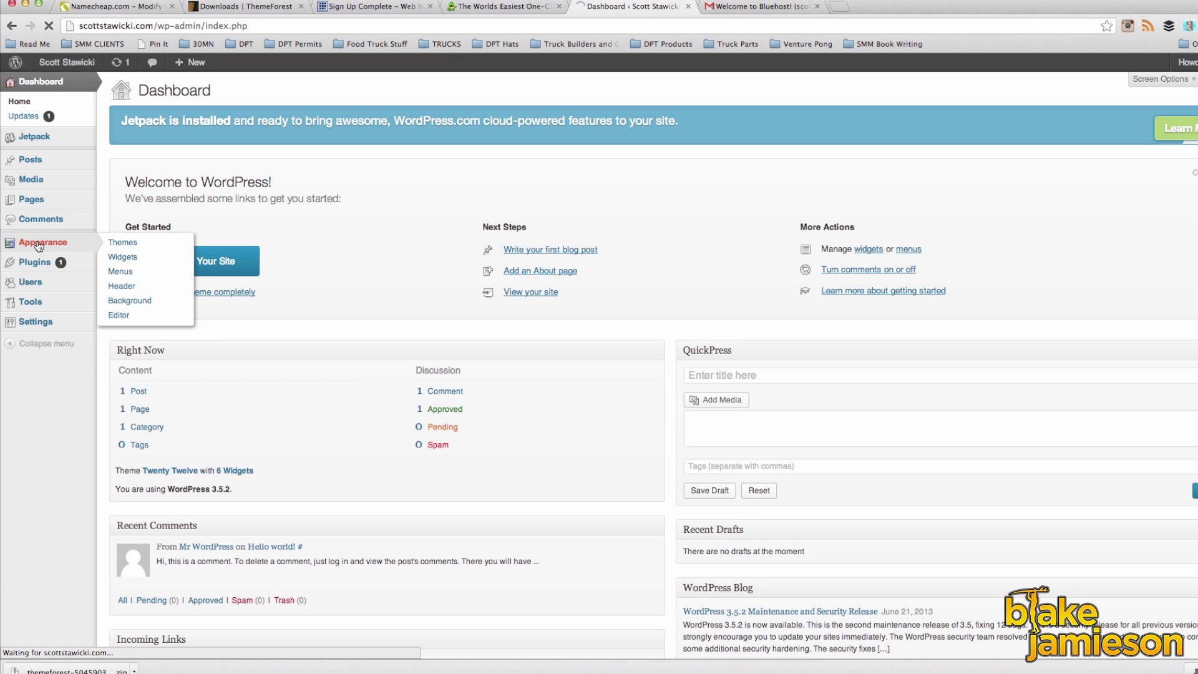
left_click(300, 93)
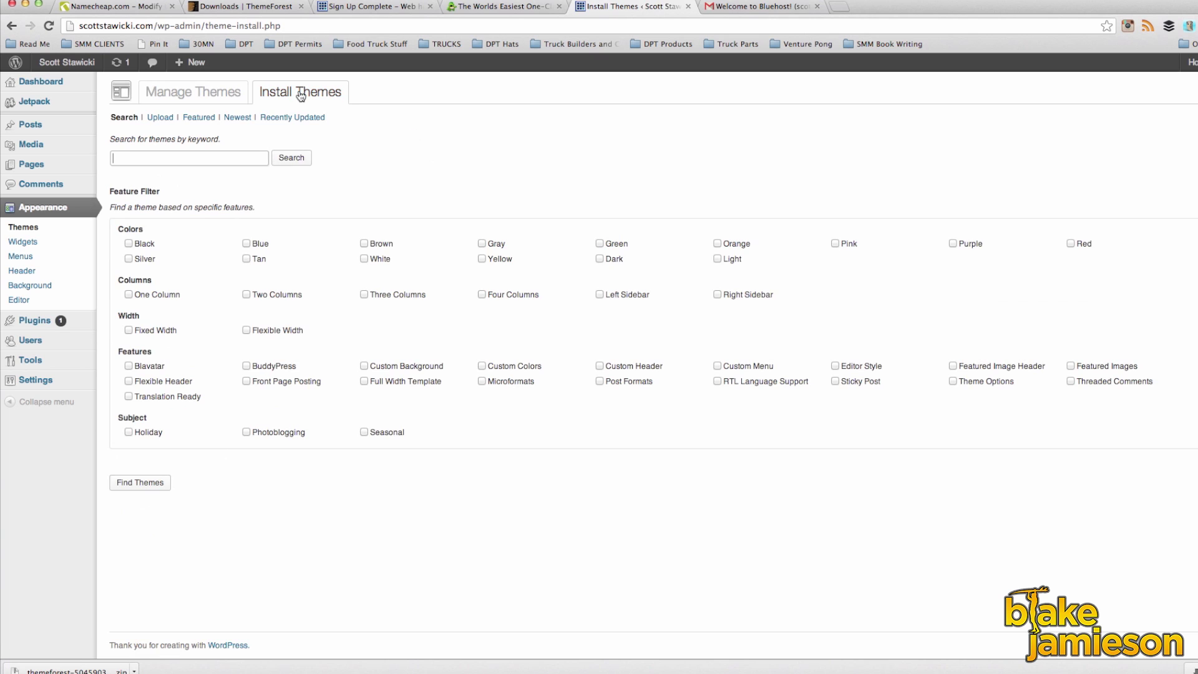
left_click(159, 118)
left_click(139, 189)
left_click(316, 148)
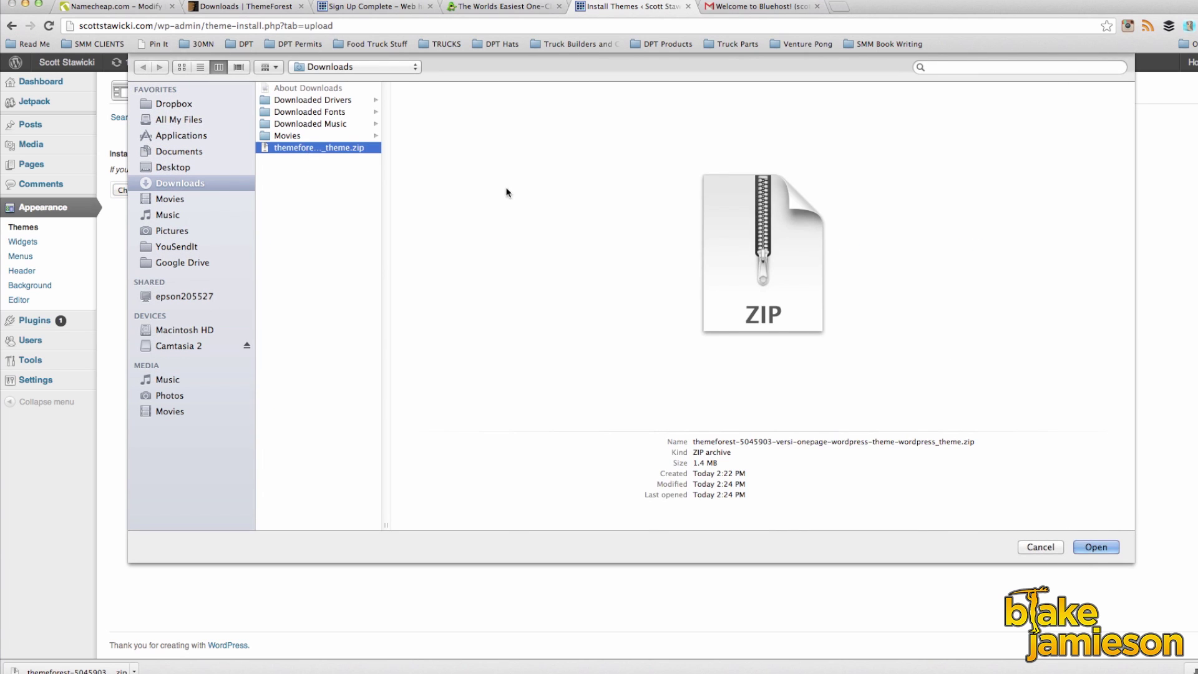
double_click(316, 147)
left_click(302, 189)
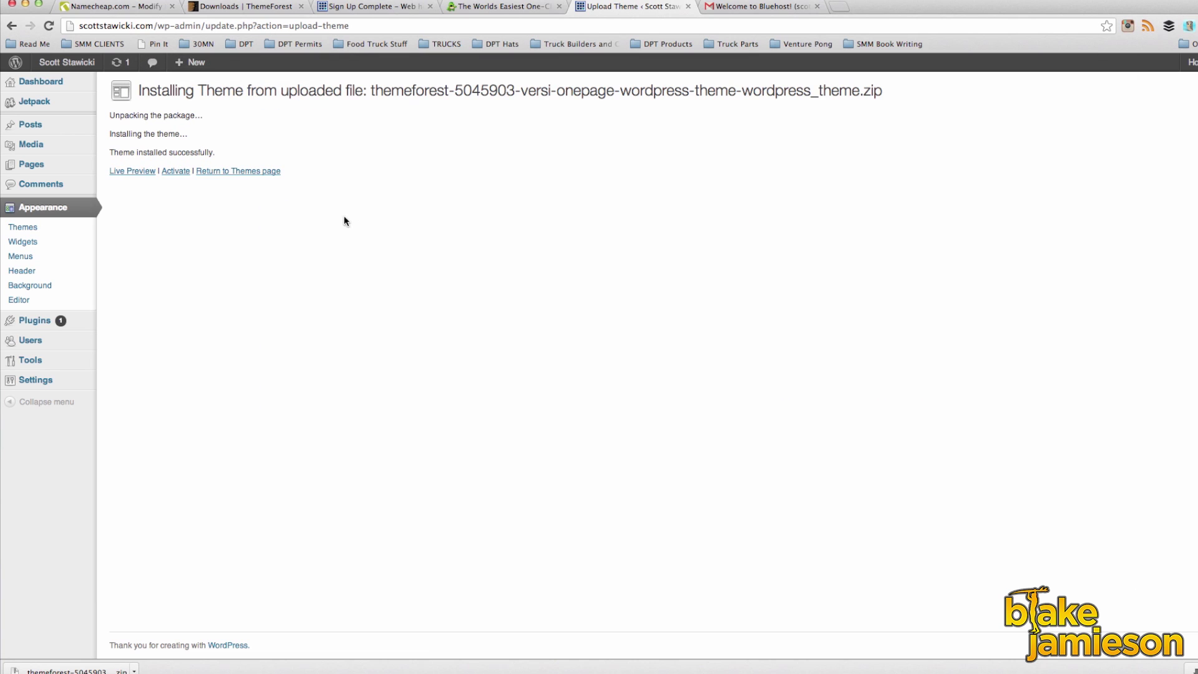
left_click(174, 172)
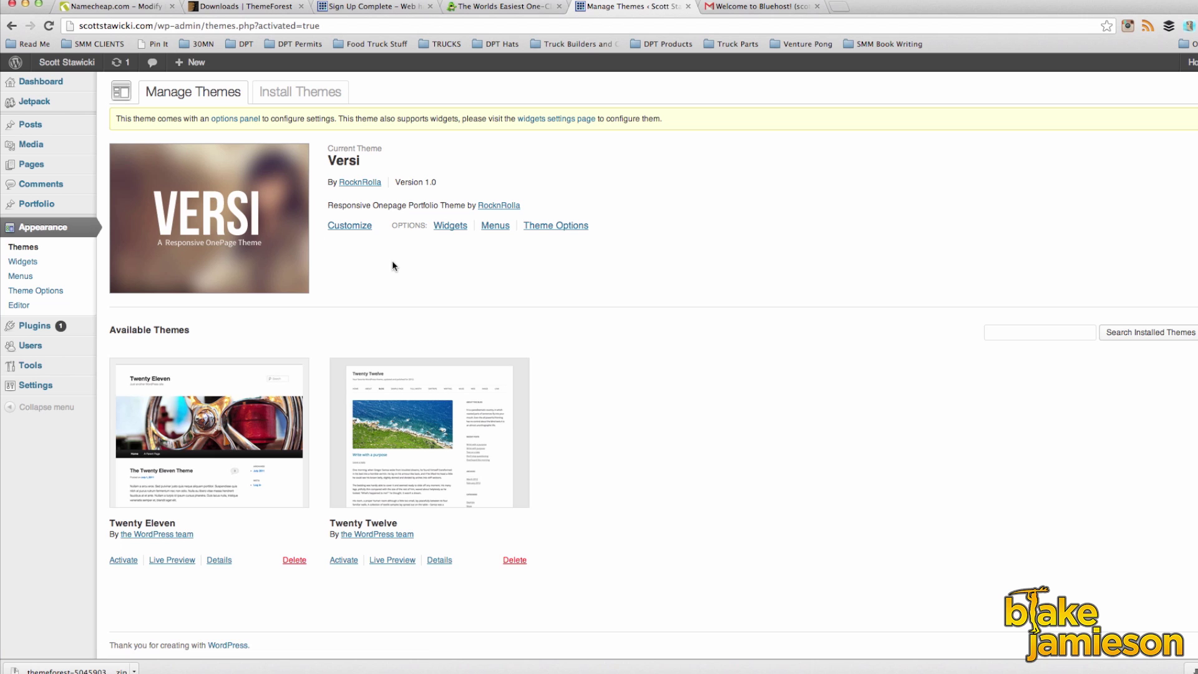
Step: Open the Versi theme options and upload the S favicon image from the website images folder
left_click(552, 228)
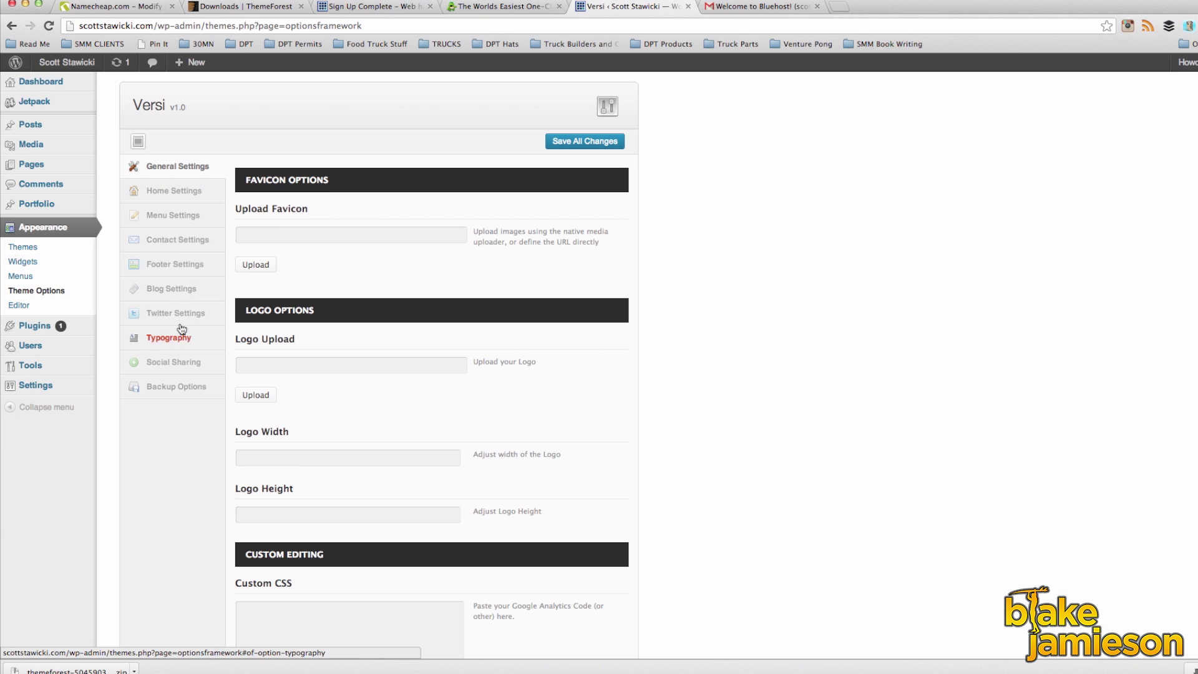
left_click(256, 265)
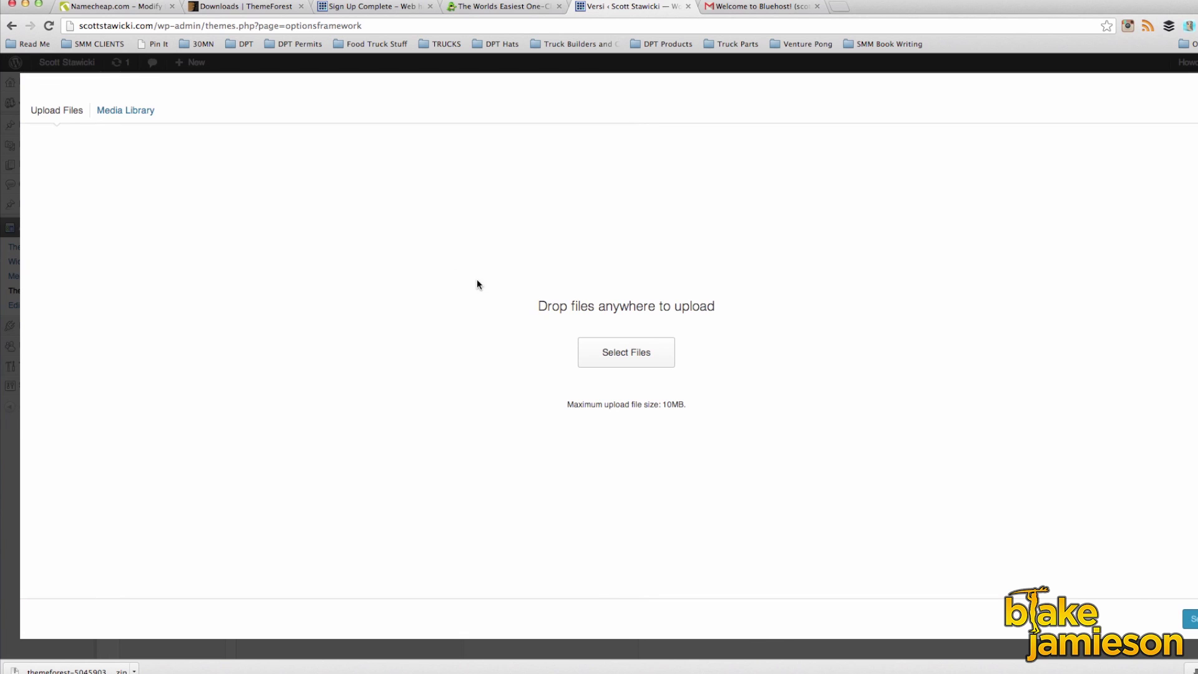
left_click(622, 353)
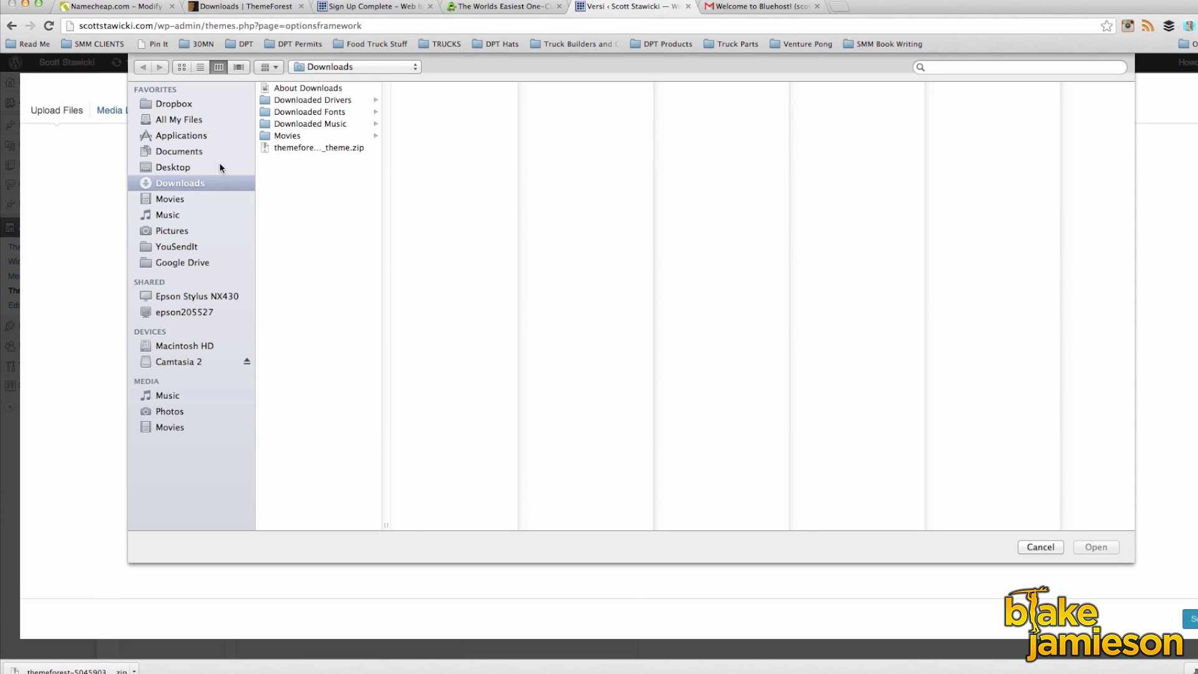
left_click(198, 167)
left_click(312, 101)
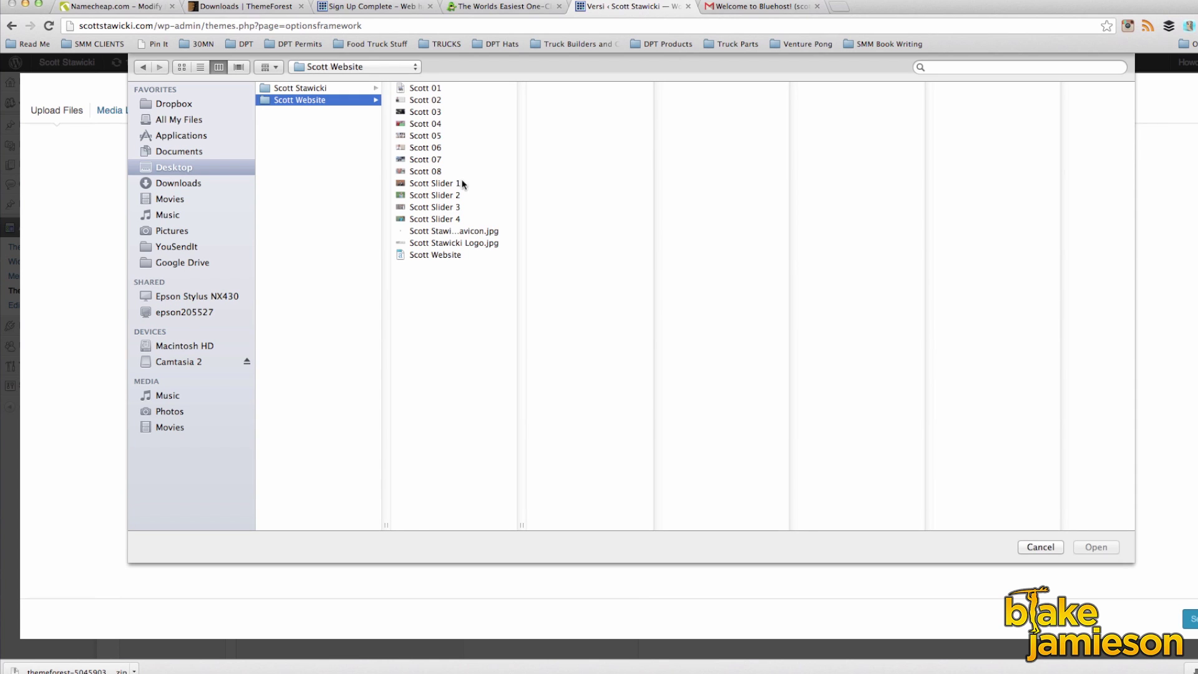
left_click(469, 230)
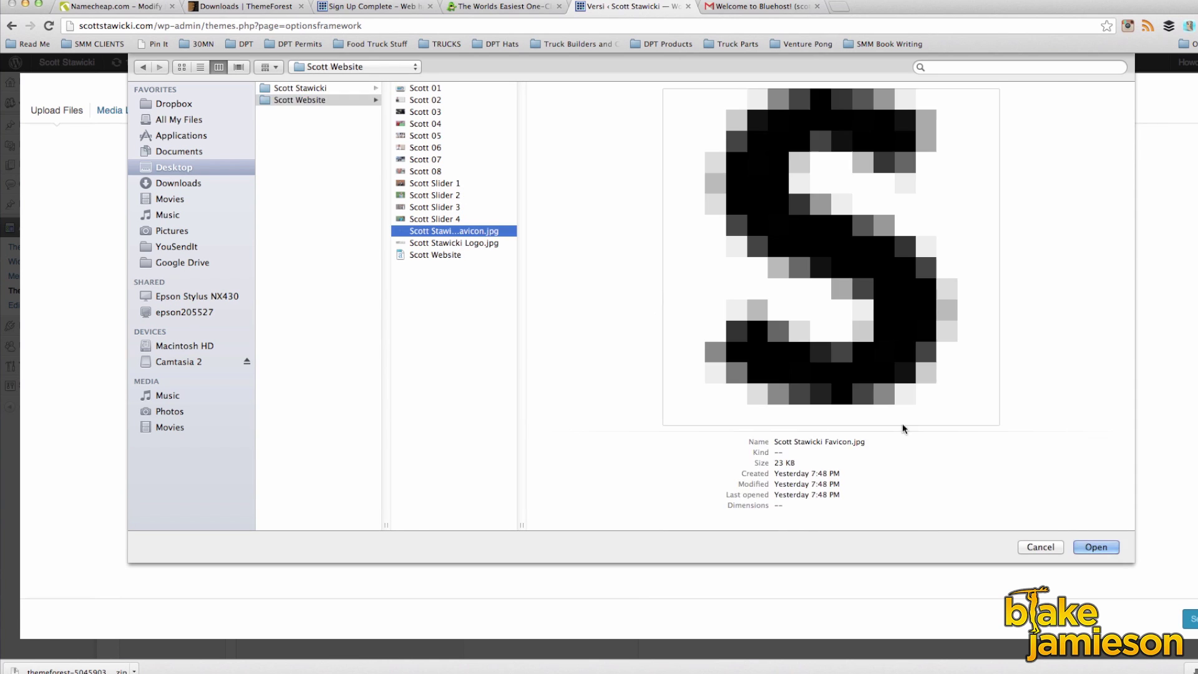
left_click(1104, 546)
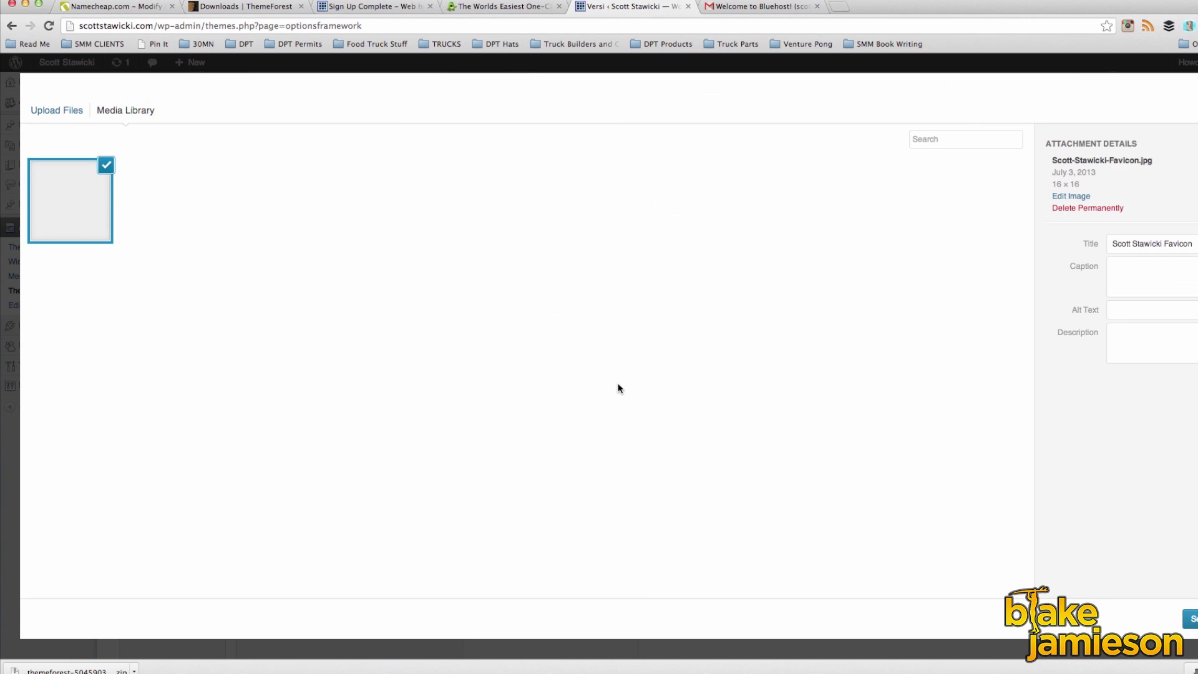
left_click(1190, 619)
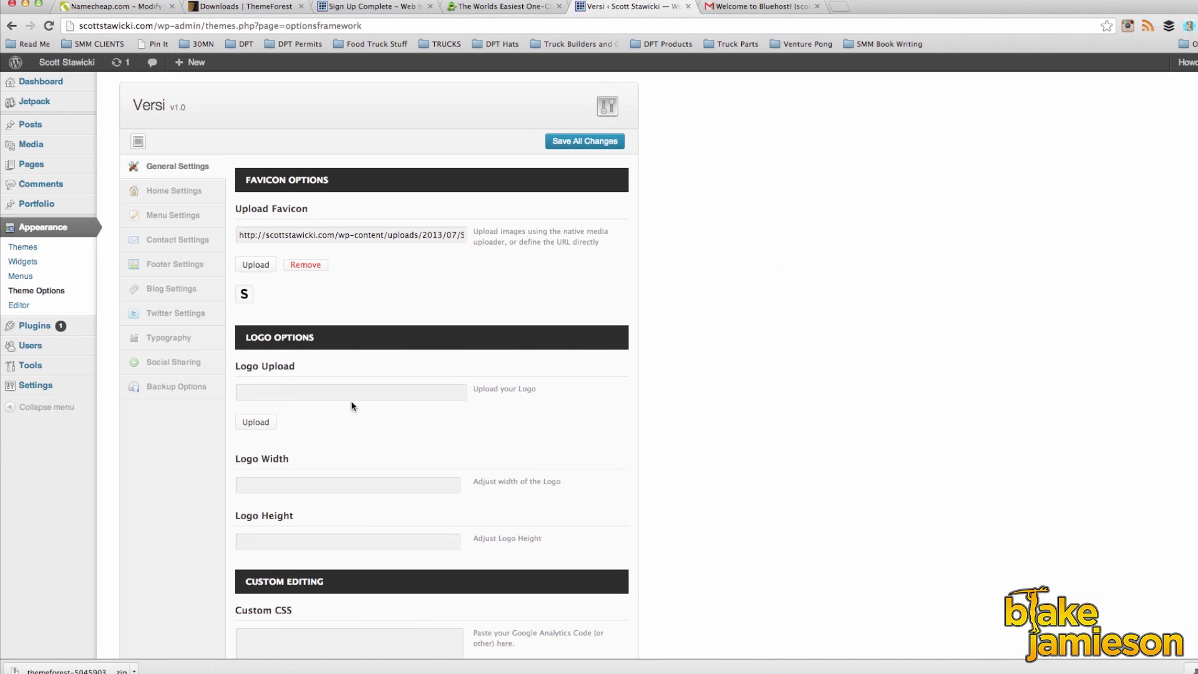
left_click(256, 422)
left_click(57, 110)
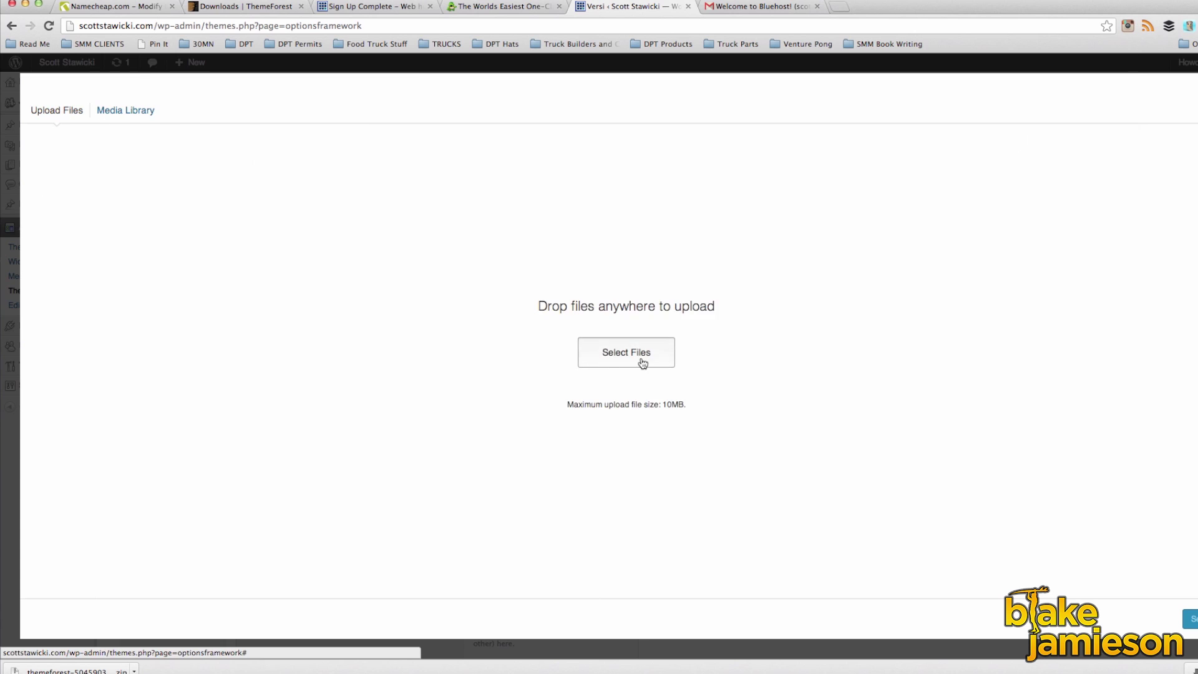
left_click(636, 353)
left_click(454, 243)
key("Return")
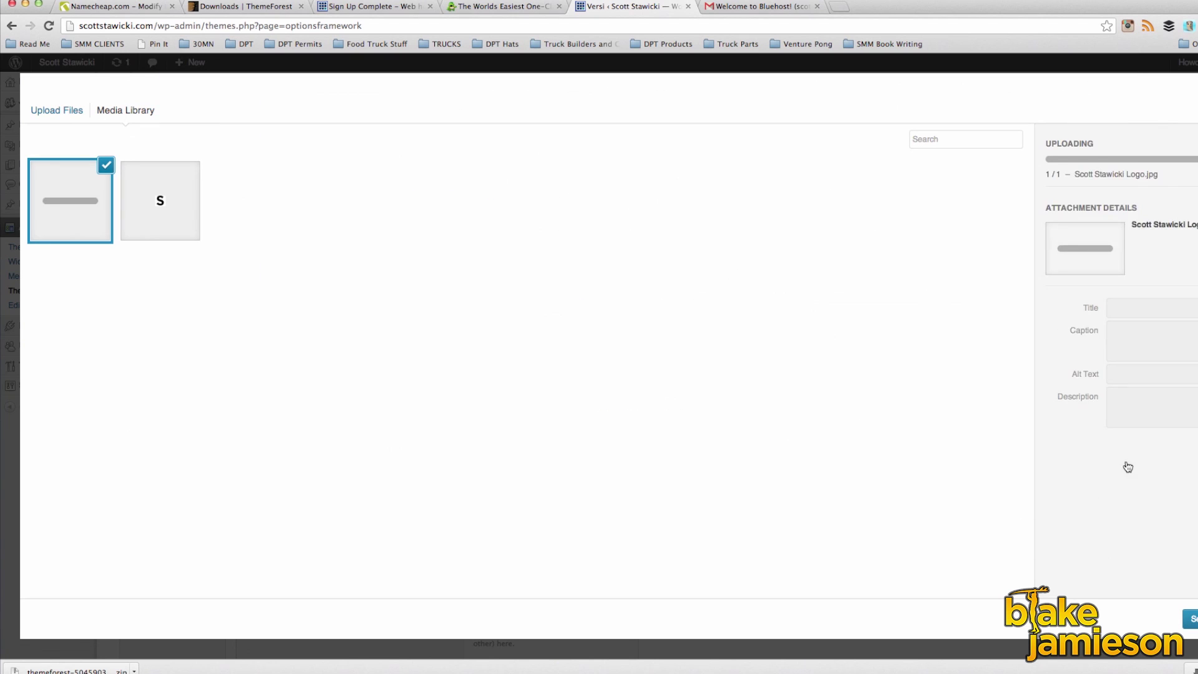
left_click(1190, 619)
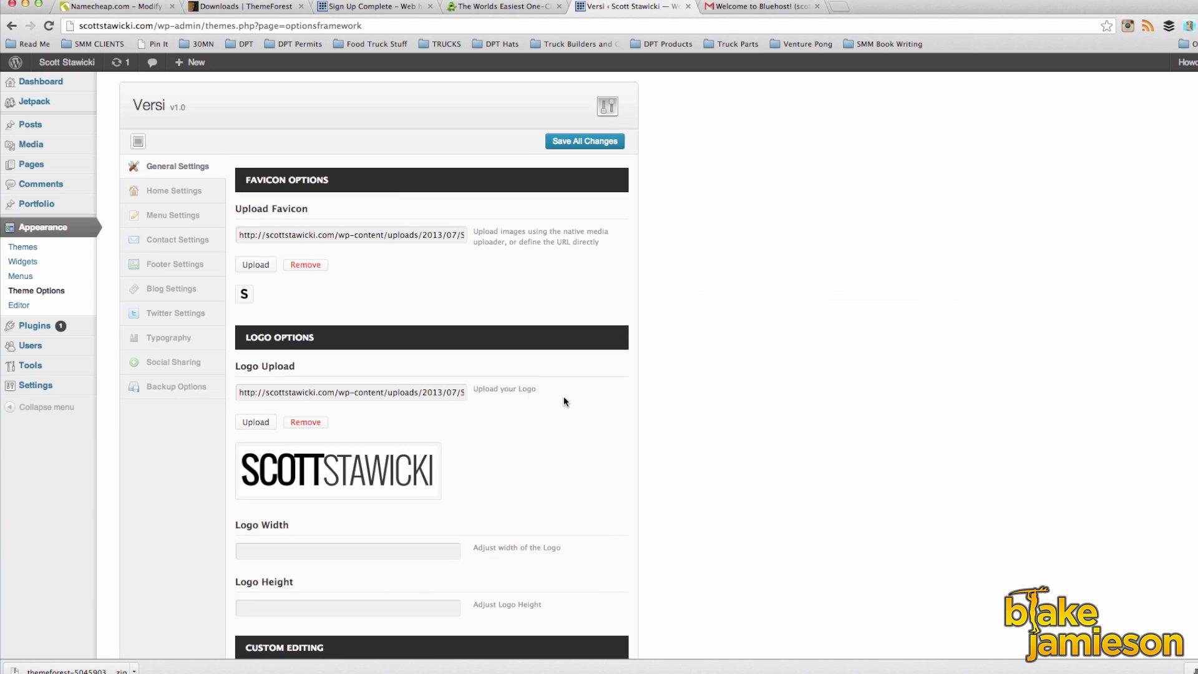
scroll(497, 441, "down", 5)
scroll(497, 441, "down", 2)
scroll(498, 442, "up", 6)
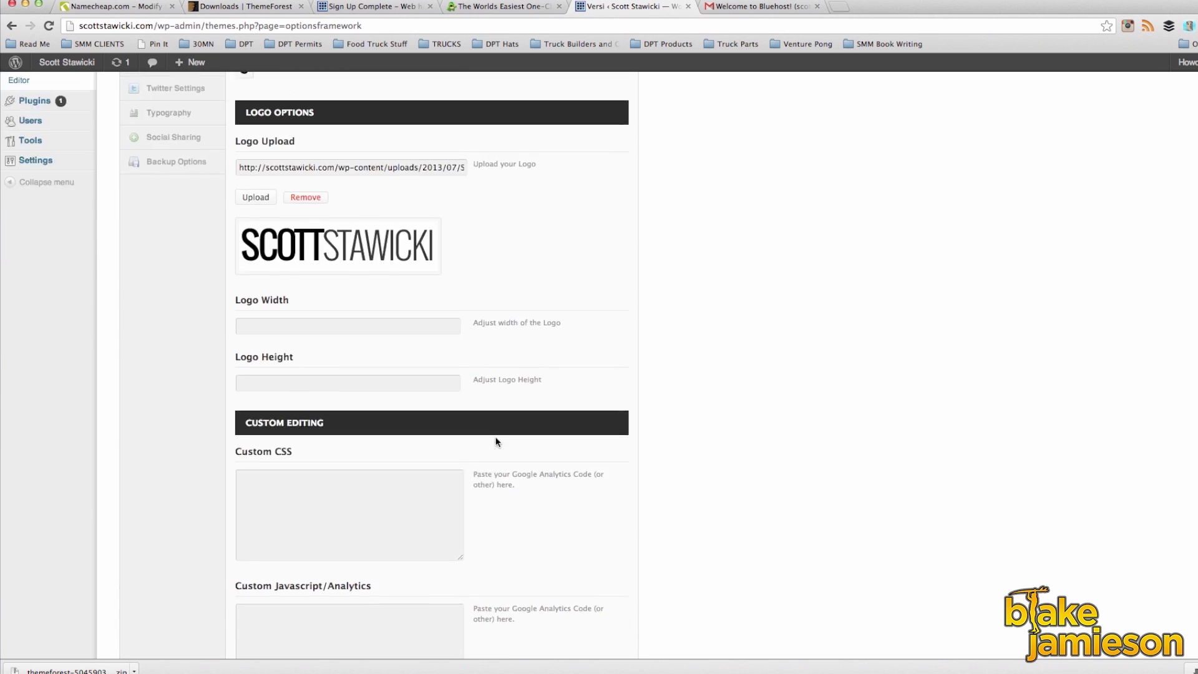
left_click(586, 143)
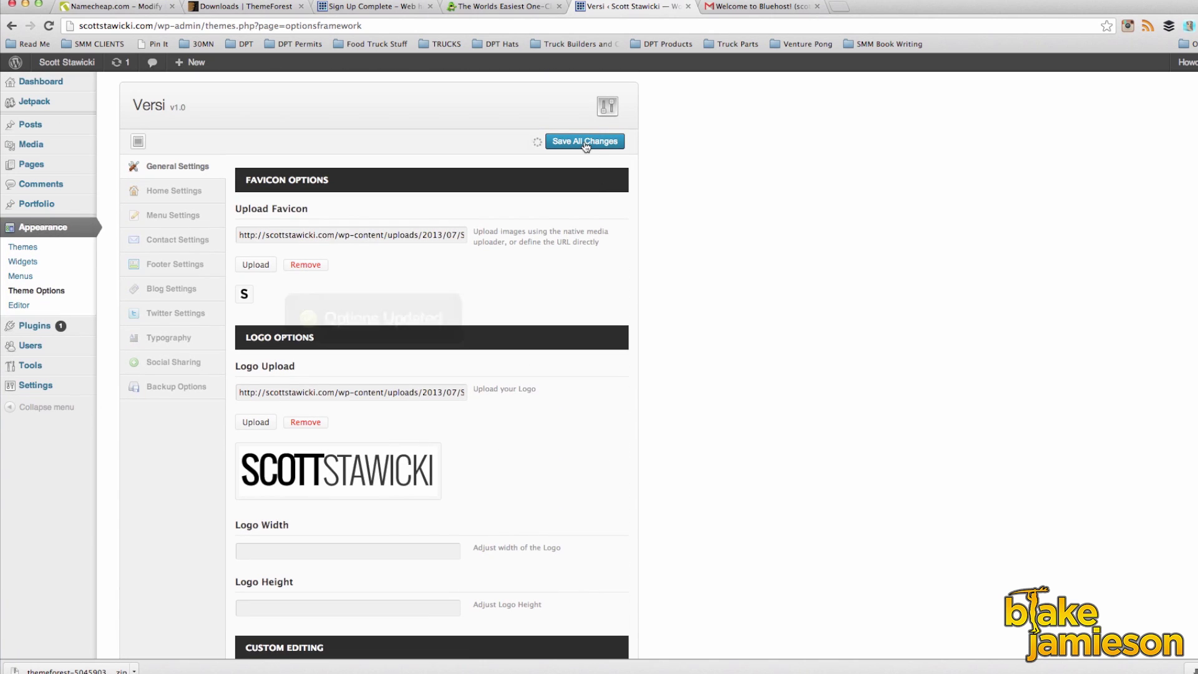
Step: Set Home Section Type to Slider and clear the three callout text fields
left_click(169, 193)
left_click(383, 197)
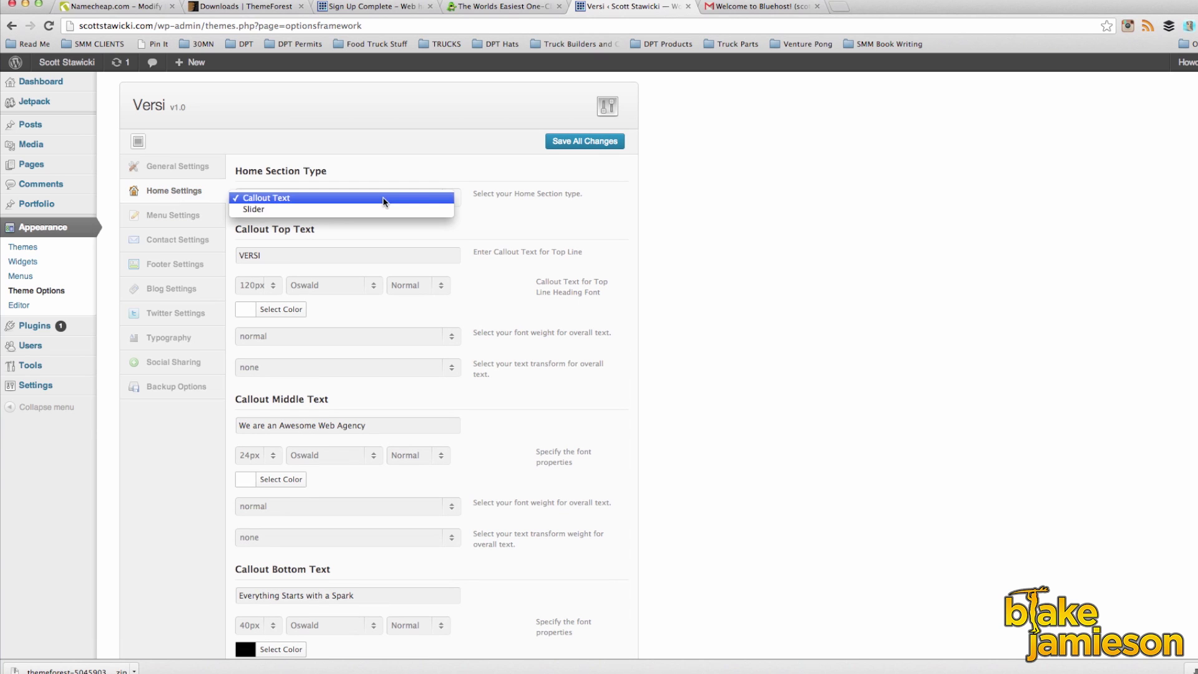
left_click(267, 211)
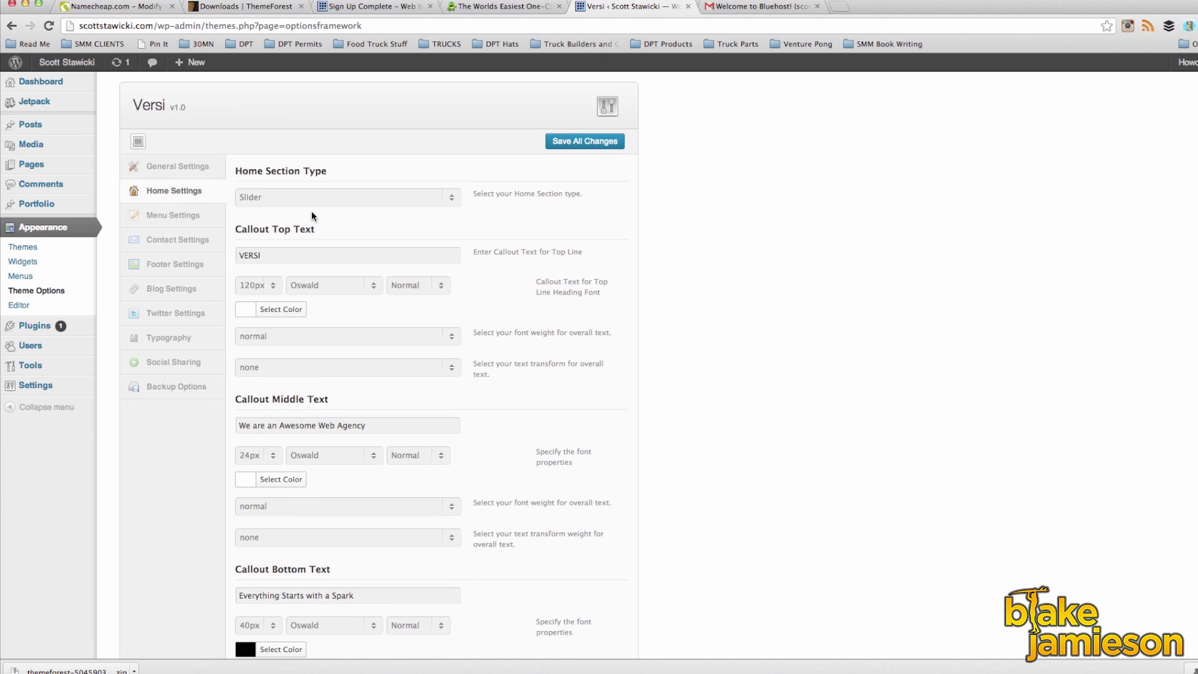
left_click_drag(285, 258, 207, 256)
key("BackSpace")
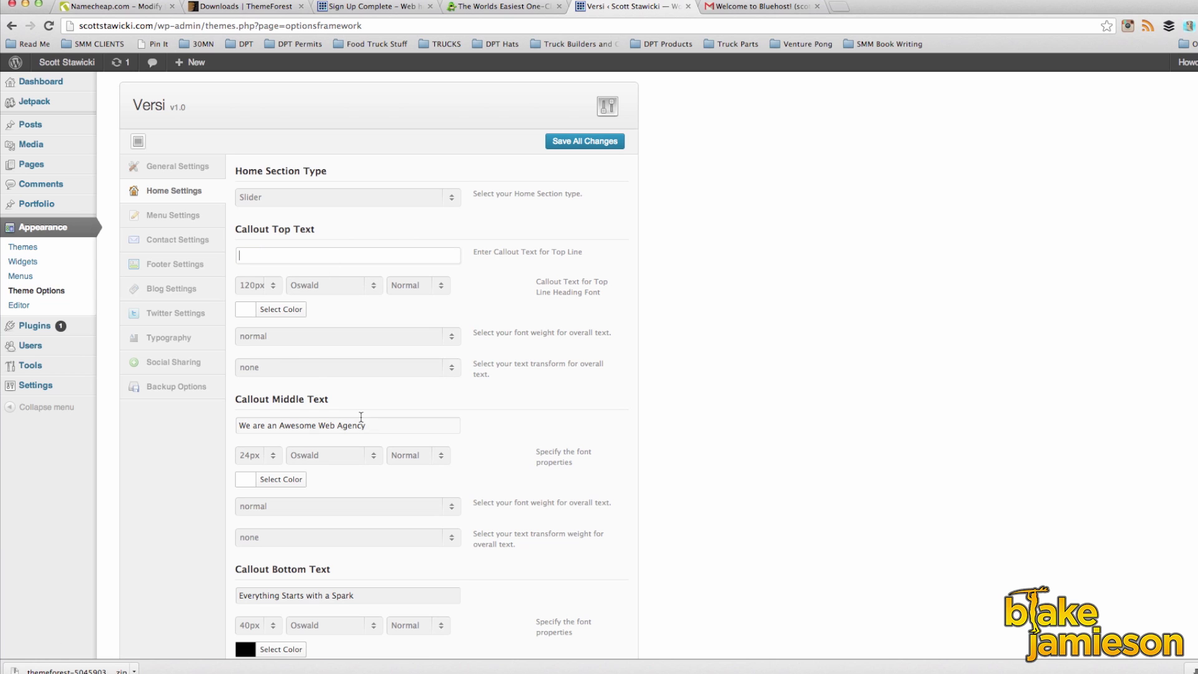
left_click_drag(237, 425, 377, 431)
key("BackSpace")
scroll(377, 432, "down", 2)
left_click_drag(375, 473, 172, 473)
key("BackSpace")
scroll(343, 420, "down", 4)
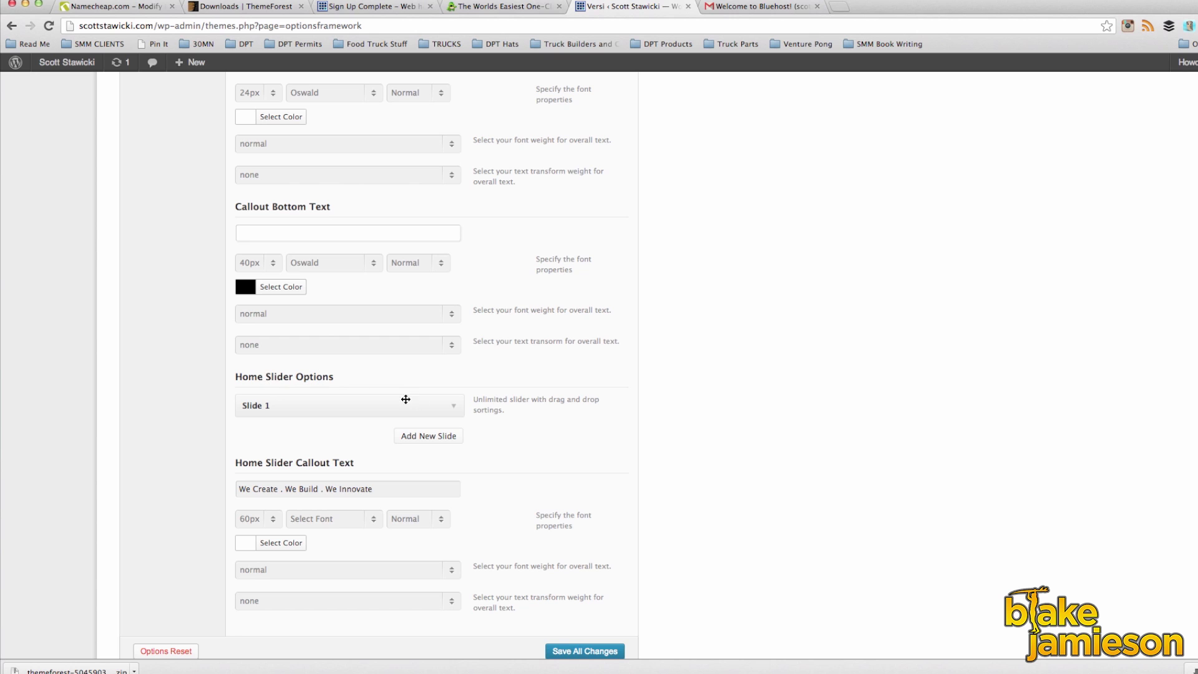
Step: Upload the Scott Slider 1 photo as Slide 1's image
left_click(454, 409)
scroll(486, 428, "down", 2)
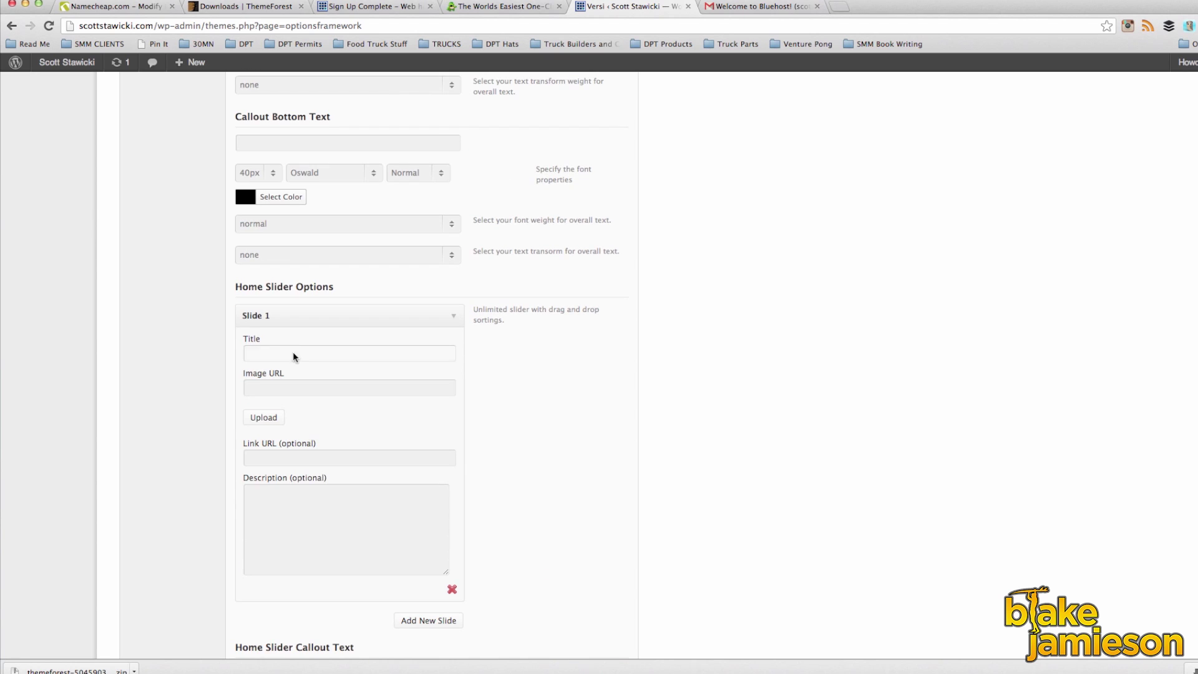
left_click(258, 419)
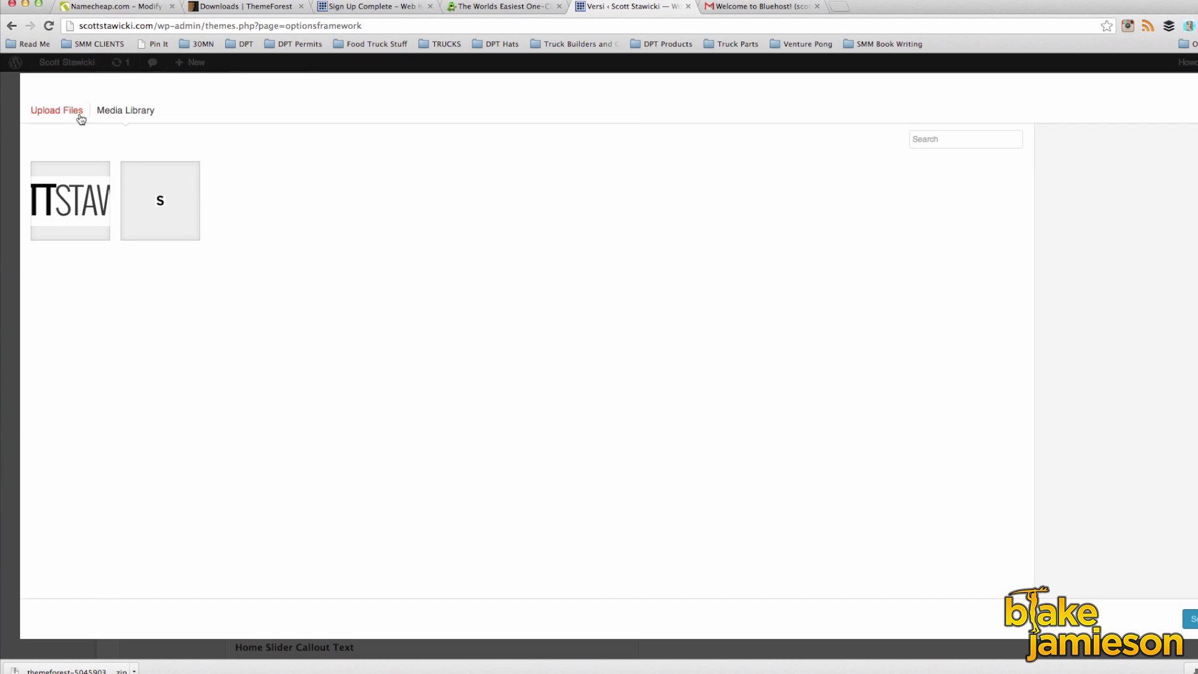
left_click(63, 111)
left_click(615, 354)
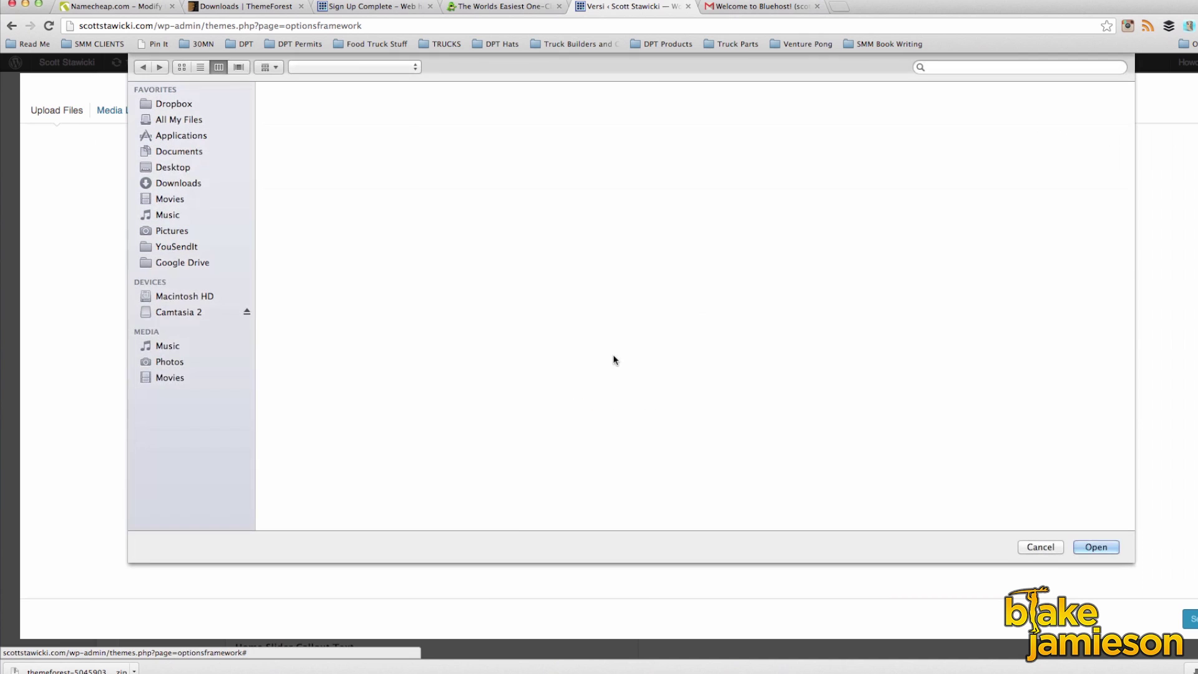
left_click(437, 184)
left_click(1102, 547)
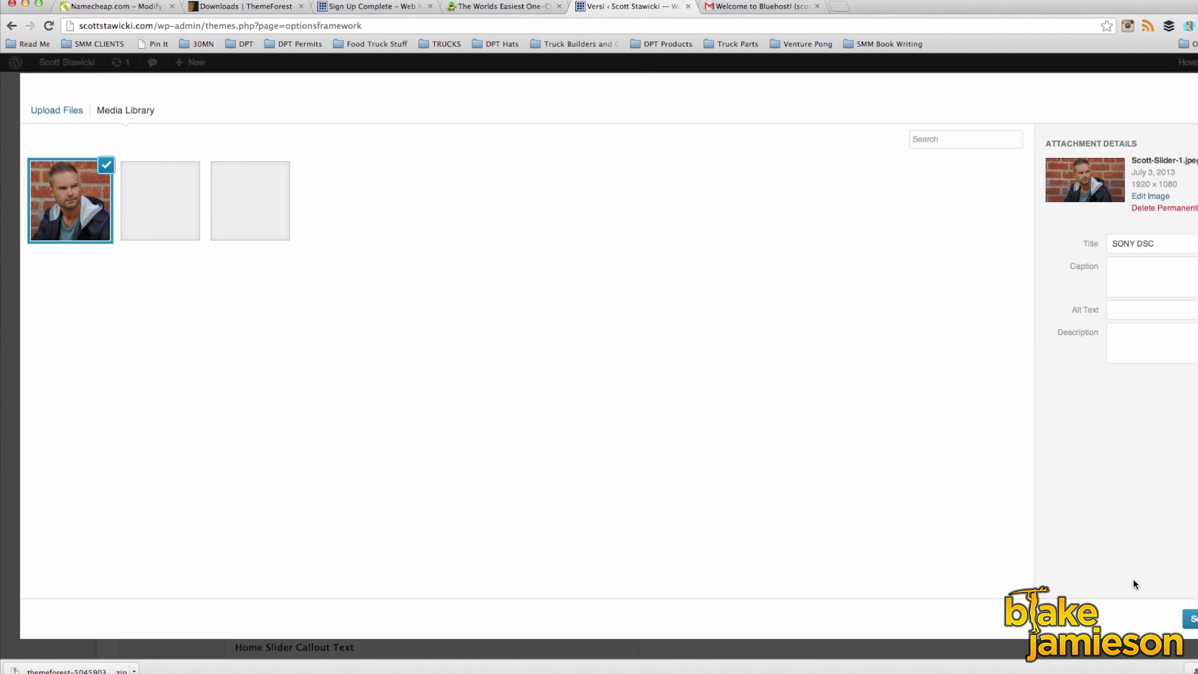
left_click(1189, 618)
left_click(454, 316)
Step: Add Slide 2 and give it the Scott Slider 2 photo
left_click(428, 369)
left_click(454, 367)
left_click(281, 468)
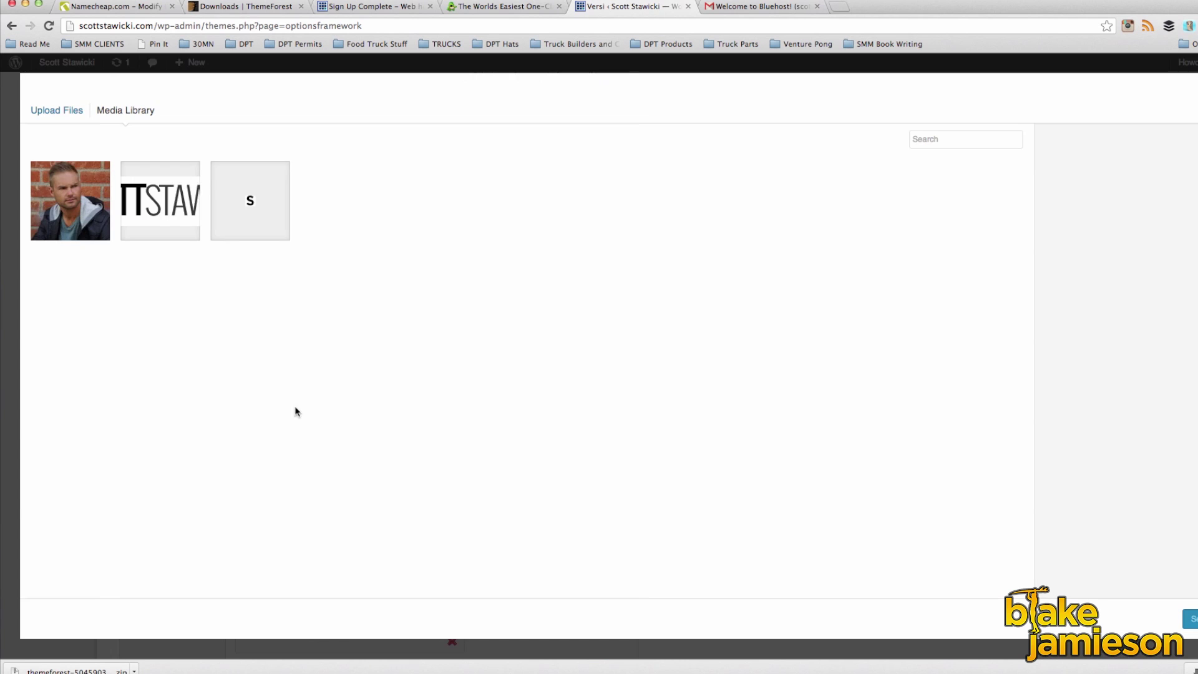
left_click(66, 110)
left_click(596, 355)
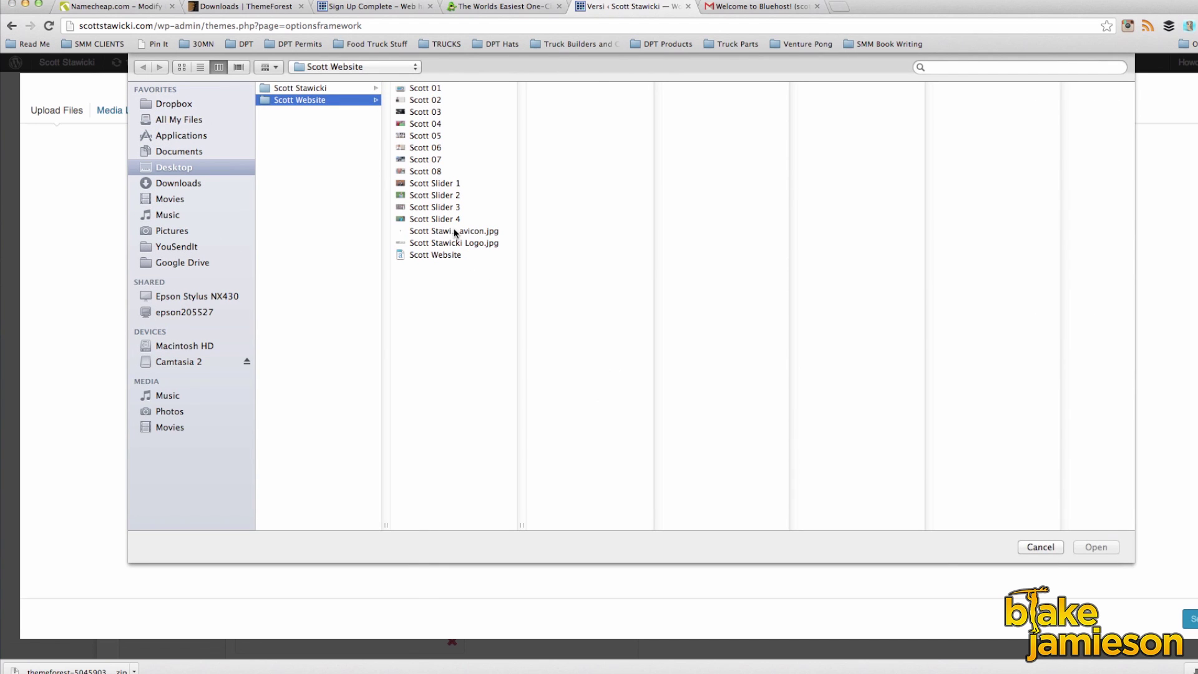
left_click(445, 195)
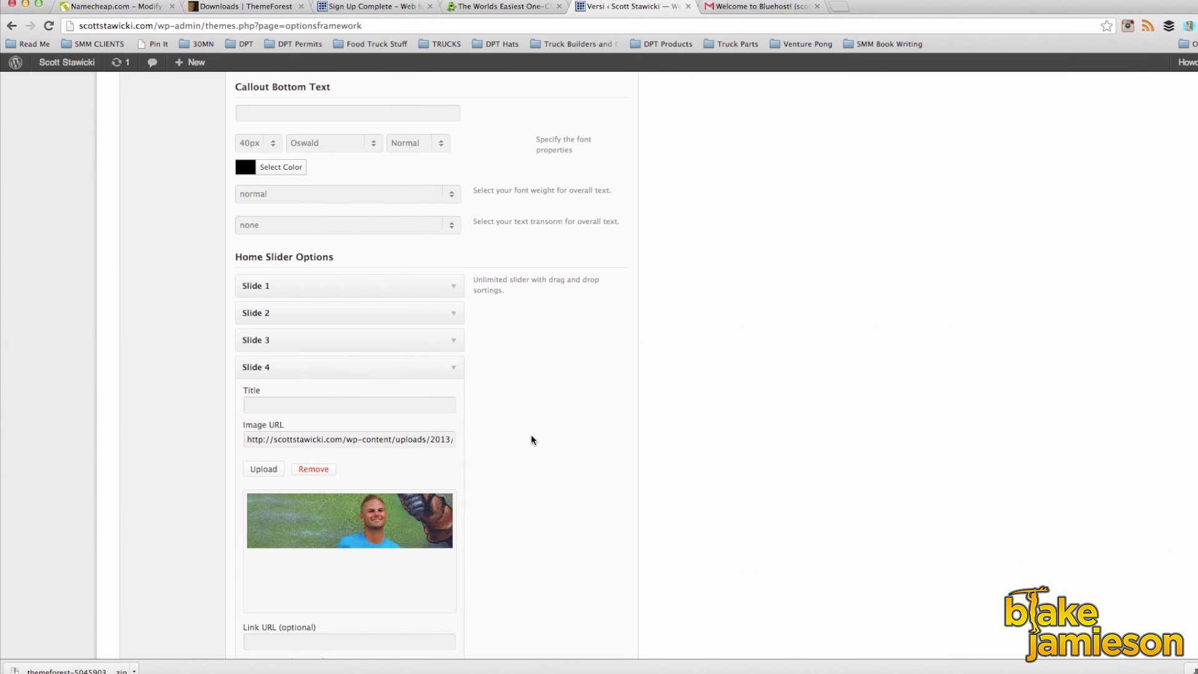
left_click(453, 368)
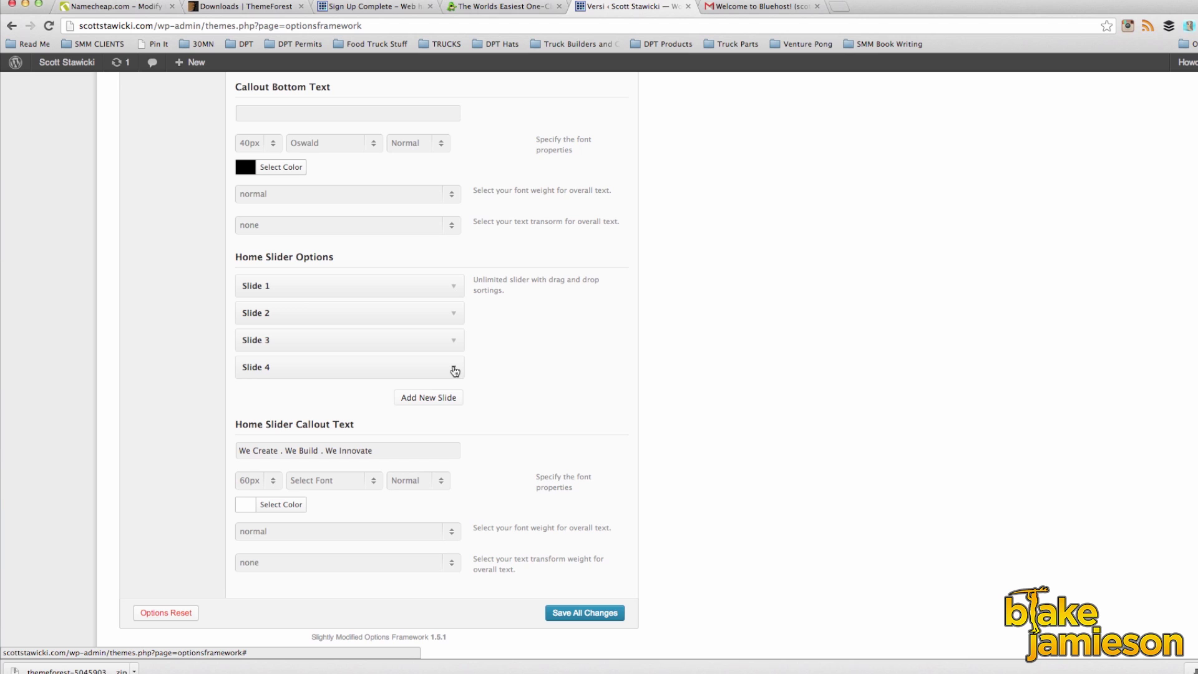
Step: Change the slider callout text to "Actor. Comedian. Class Act." and save all changes
left_click_drag(378, 450, 141, 450)
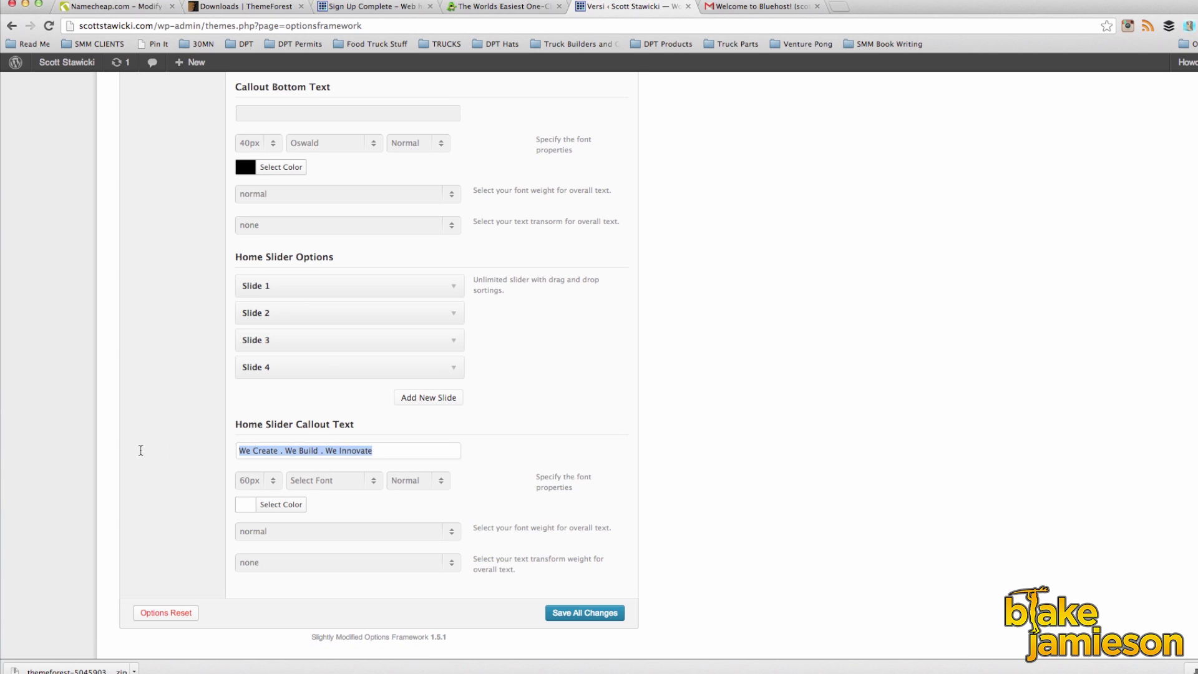
type("Act")
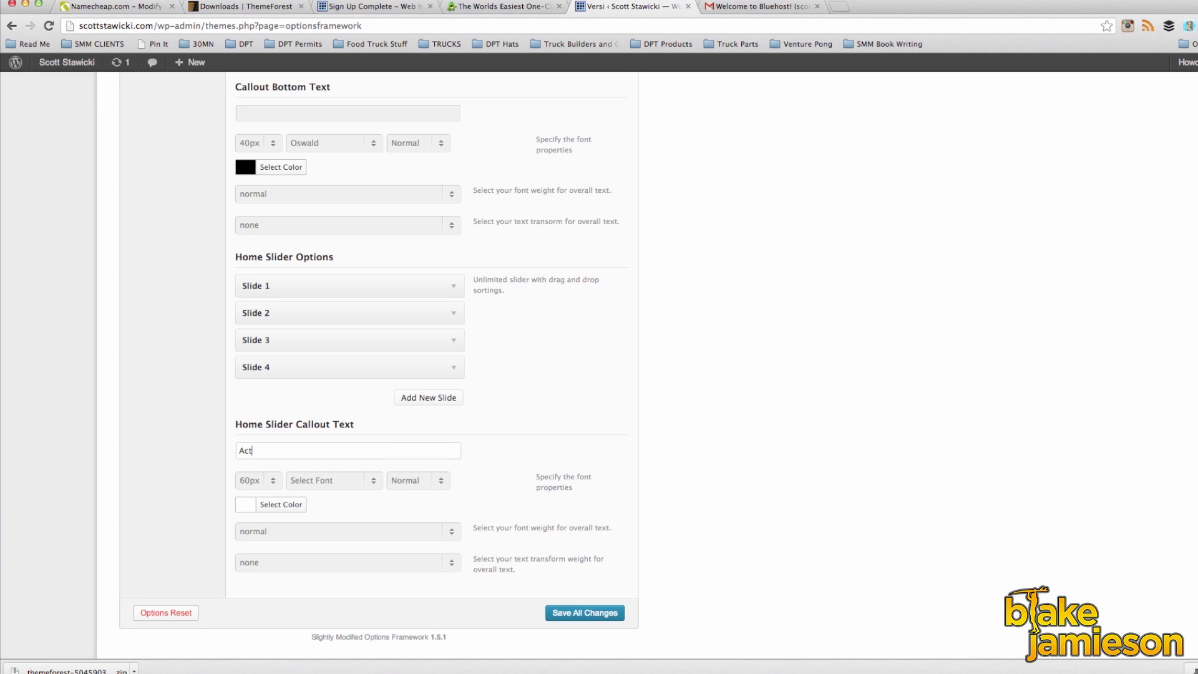
type("or. Comedian. Class Act.")
left_click(584, 614)
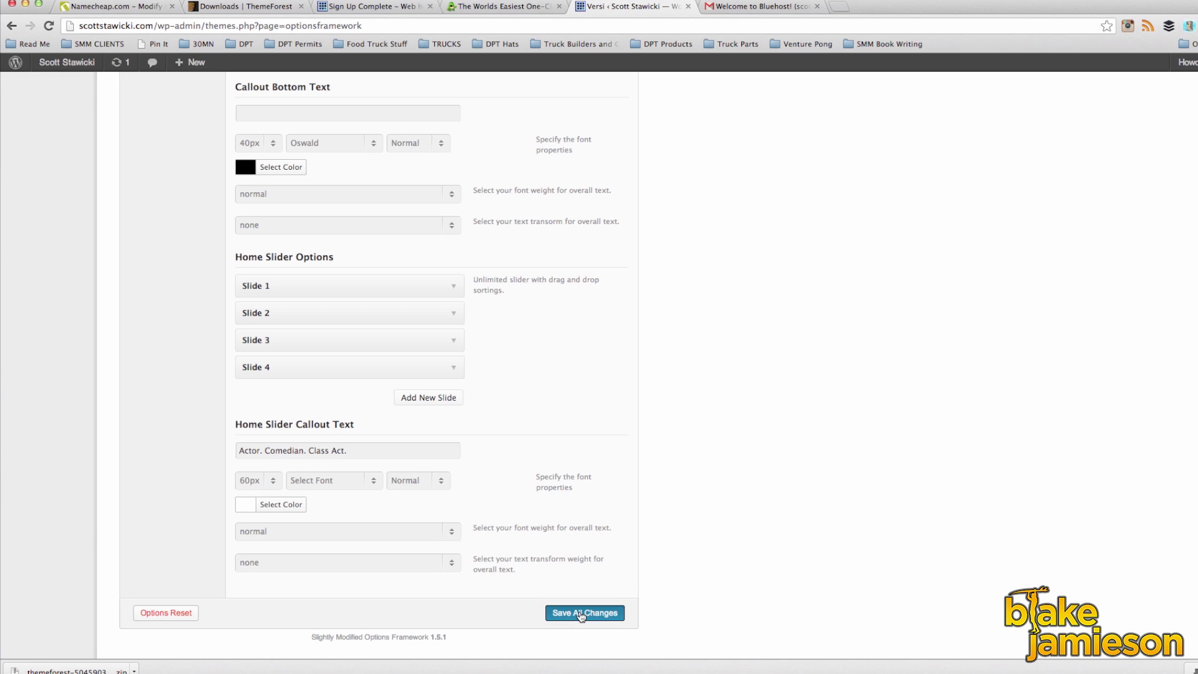
scroll(511, 451, "up", 10)
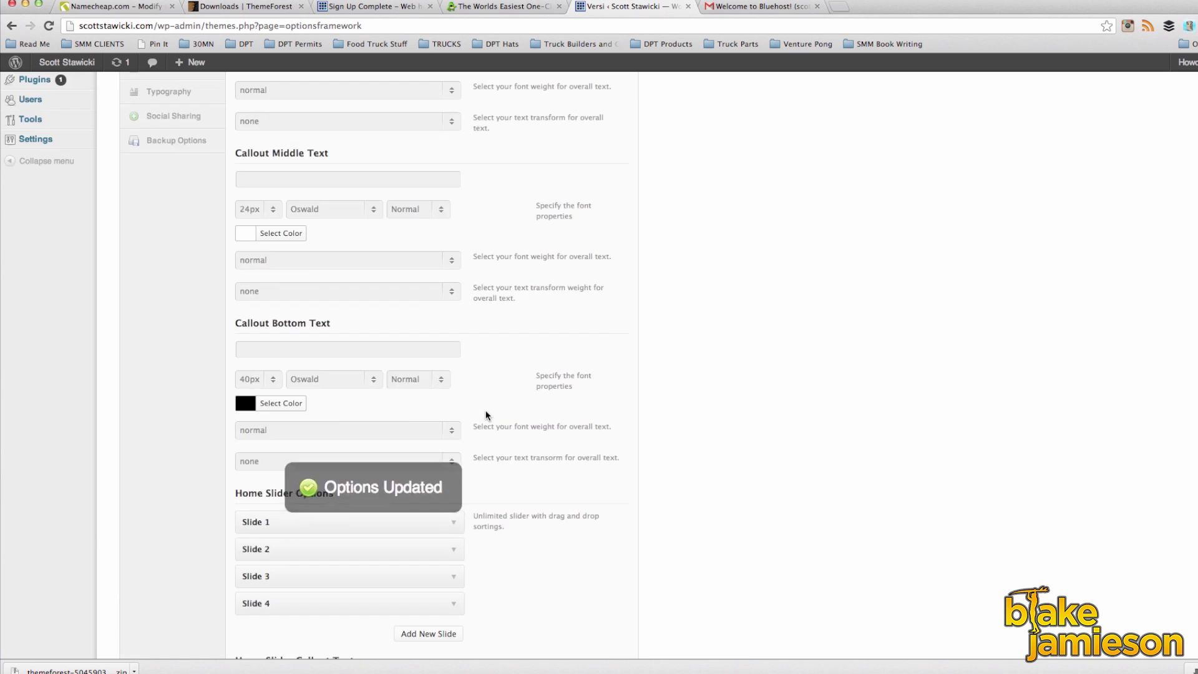
Step: In contact settings, enter the actor's display e-mail, remove sample phone numbers, and edit the address
left_click(170, 216)
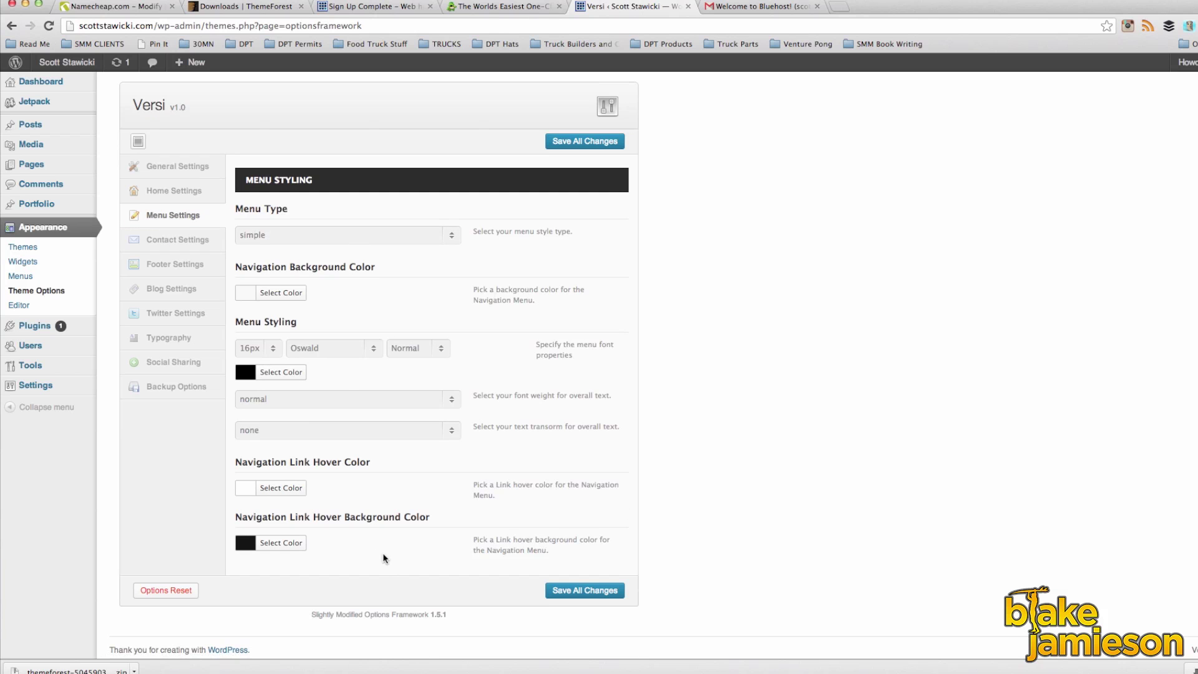
left_click(186, 243)
triple_click(377, 235)
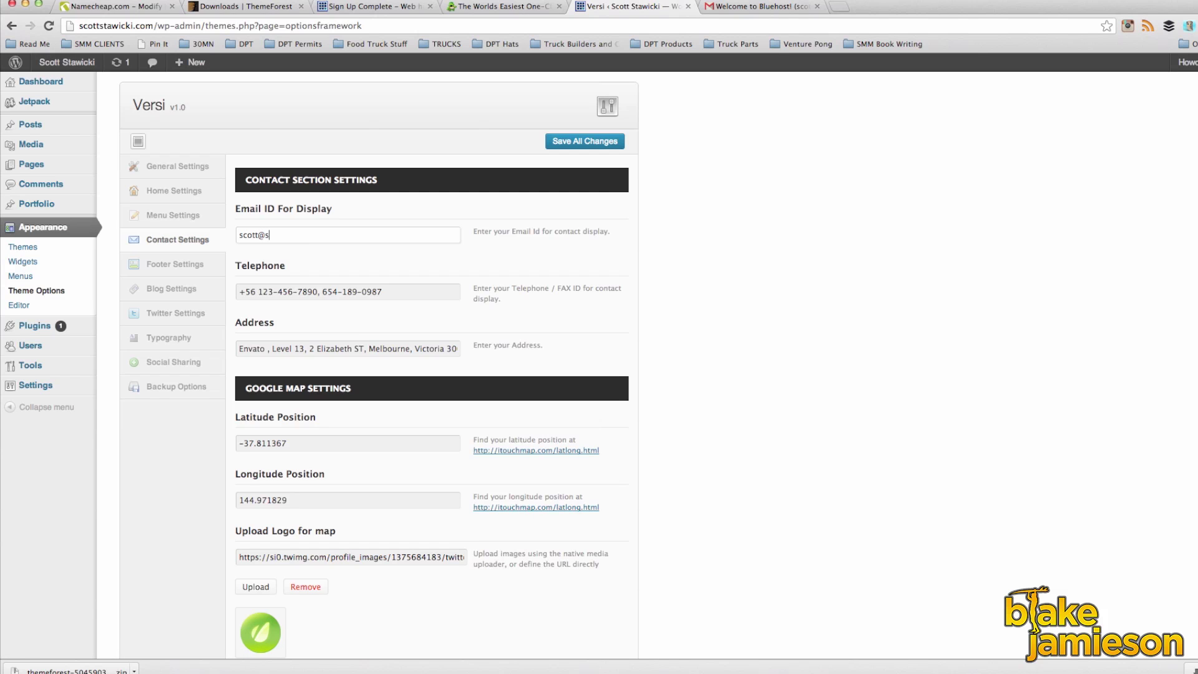
left_click_drag(383, 292, 300, 304)
key("BackSpace")
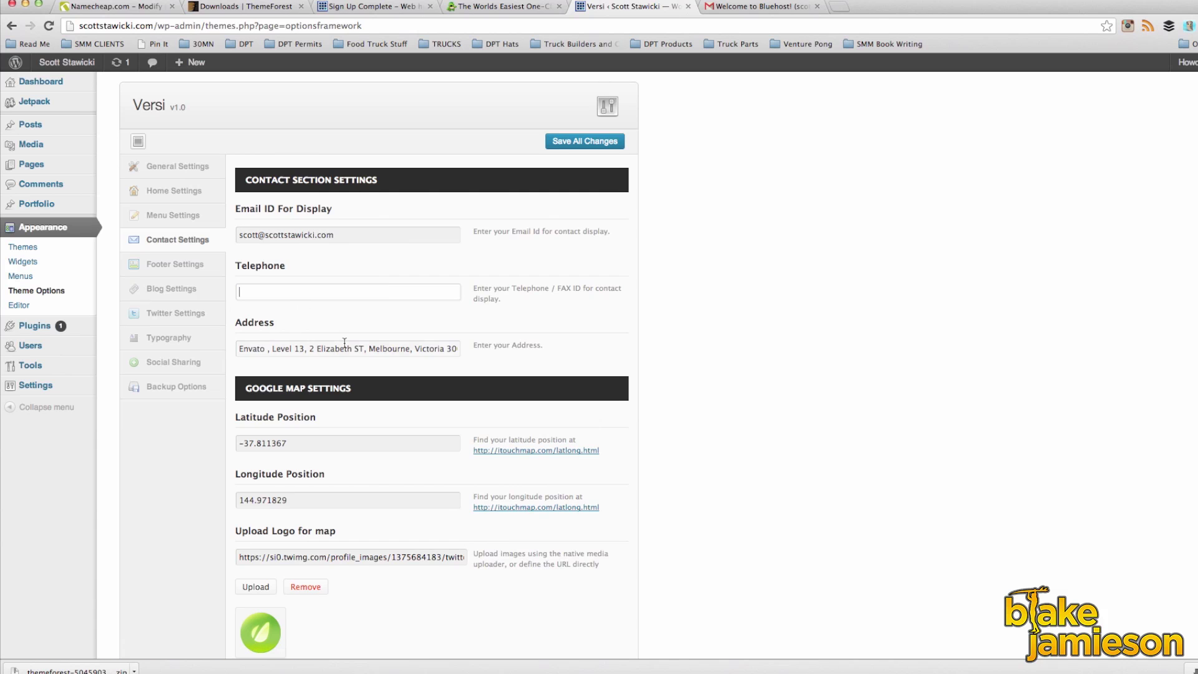
triple_click(338, 349)
type("Los Angeles, CA")
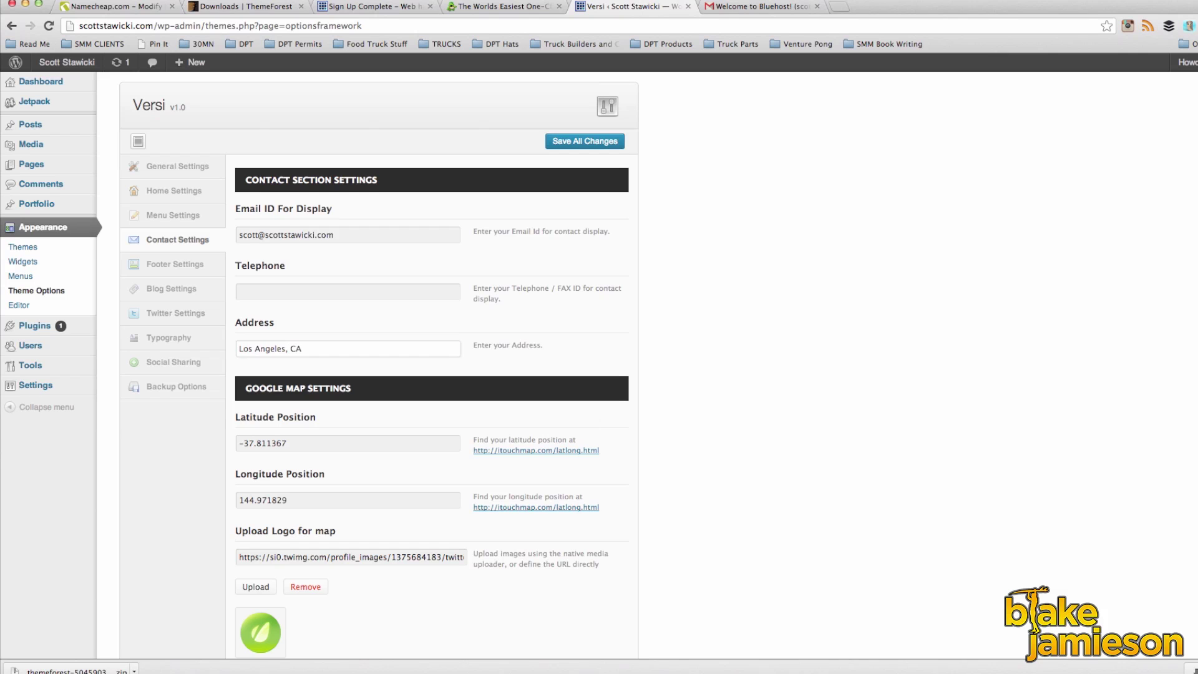
scroll(409, 359, "down", 3)
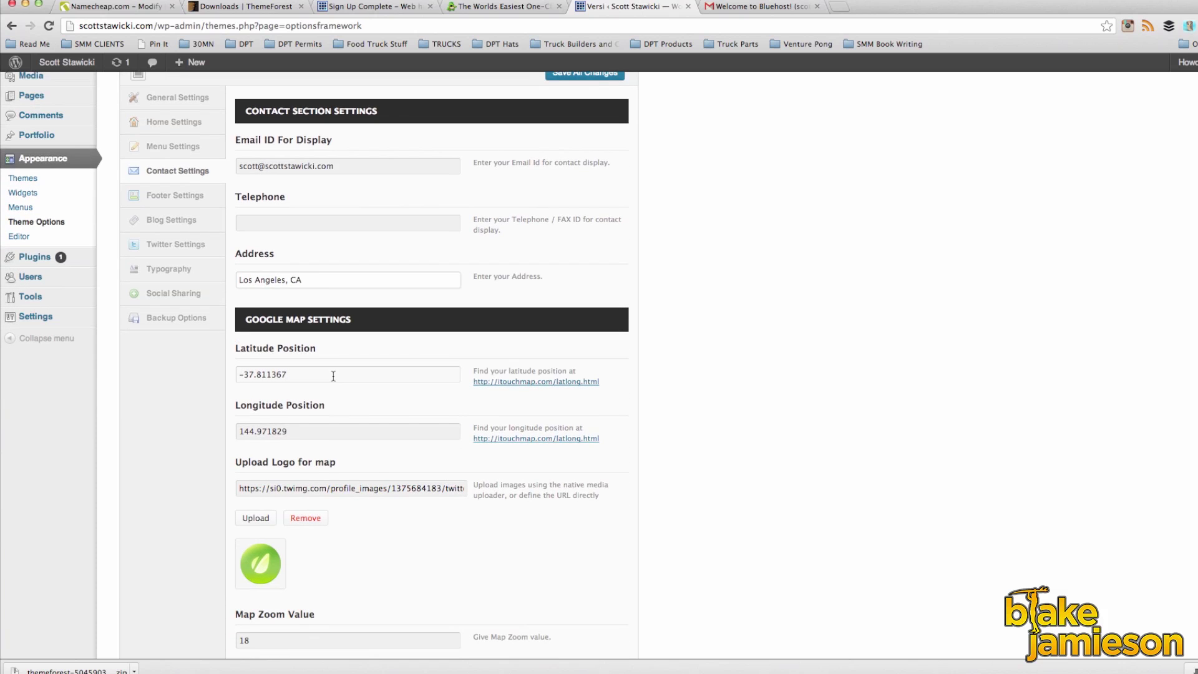
Step: Paste latitude 34.052234 and longitude -118.243685 from the site info document into the map fields
left_click(332, 375)
left_click(960, 657)
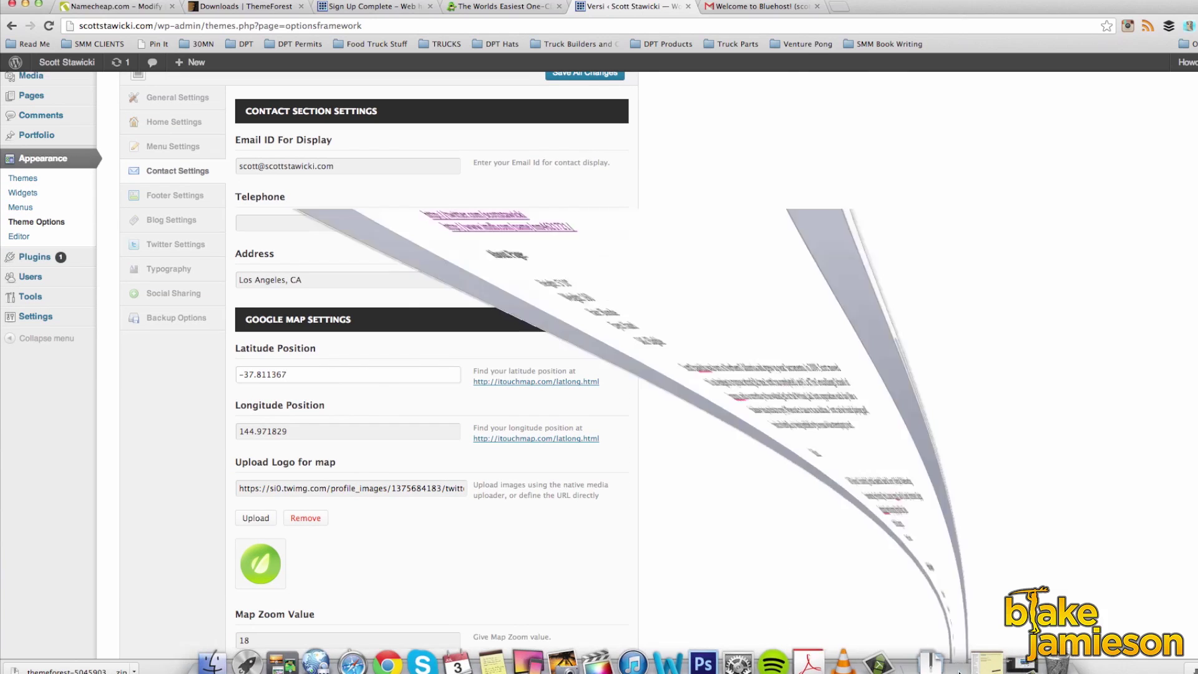
scroll(372, 321, "up", 6)
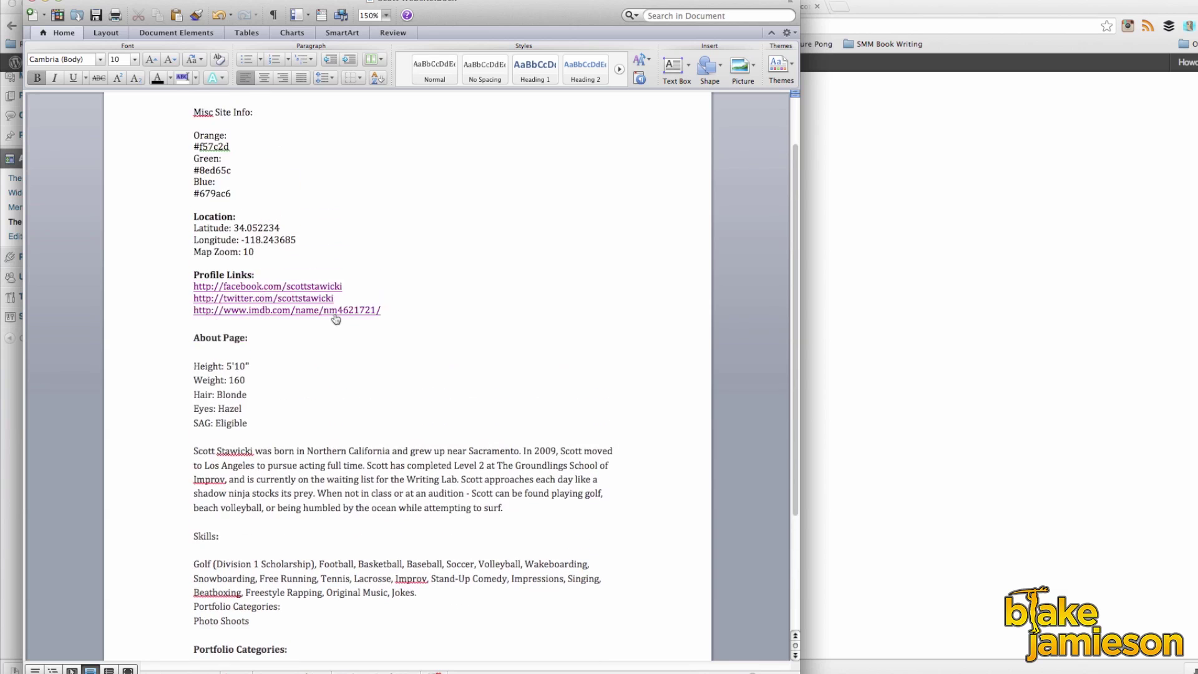
left_click_drag(235, 289, 310, 287)
key("super+c")
left_click(904, 256)
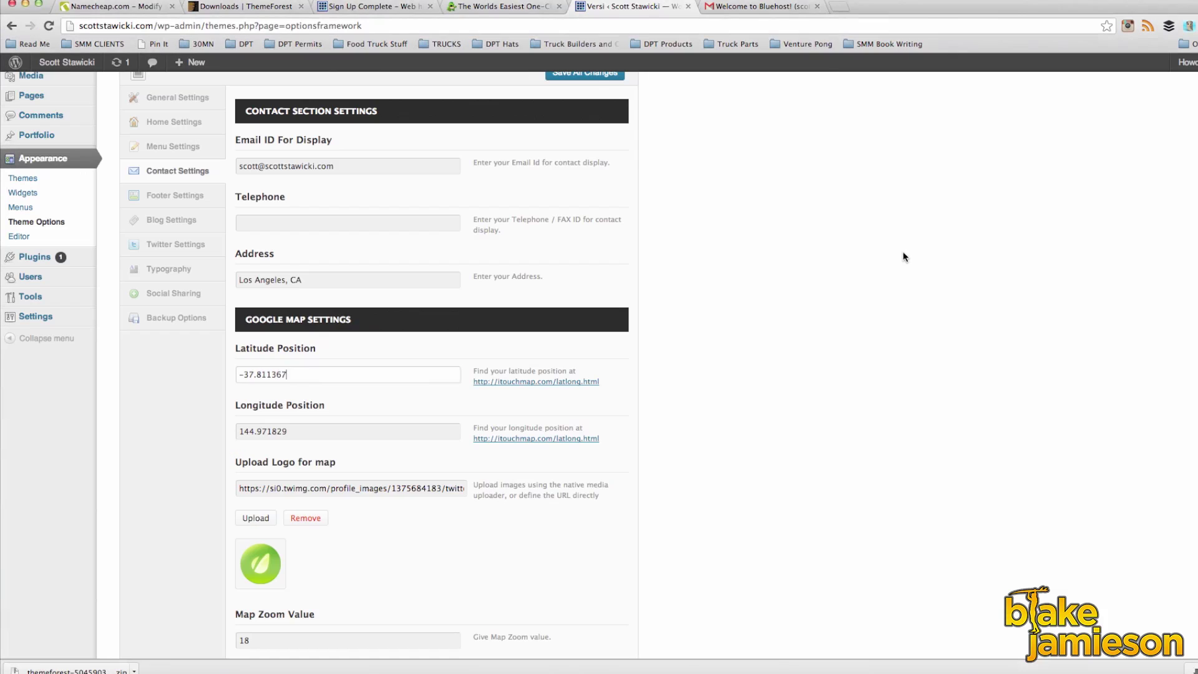
key("super+v")
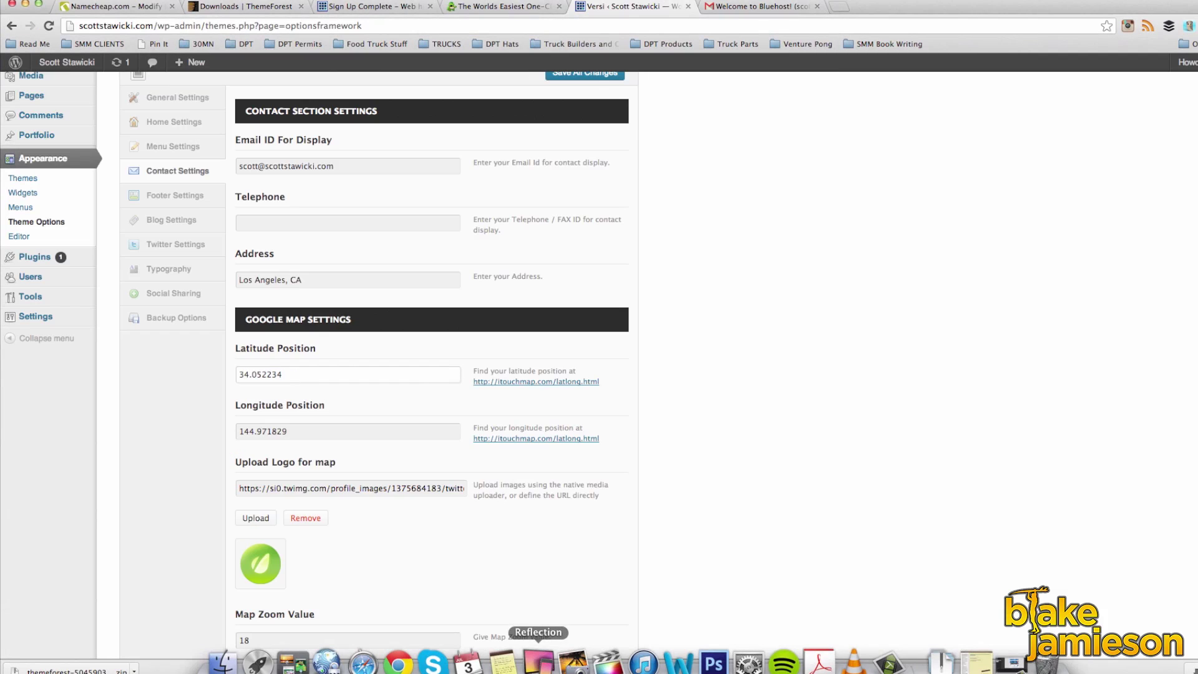
left_click(678, 660)
left_click_drag(242, 299, 326, 297)
key("super+c")
left_click(837, 338)
triple_click(326, 436)
key("super+v")
Step: Remove the map logo, set map zoom to 10, and save all changes
scroll(350, 447, "down", 3)
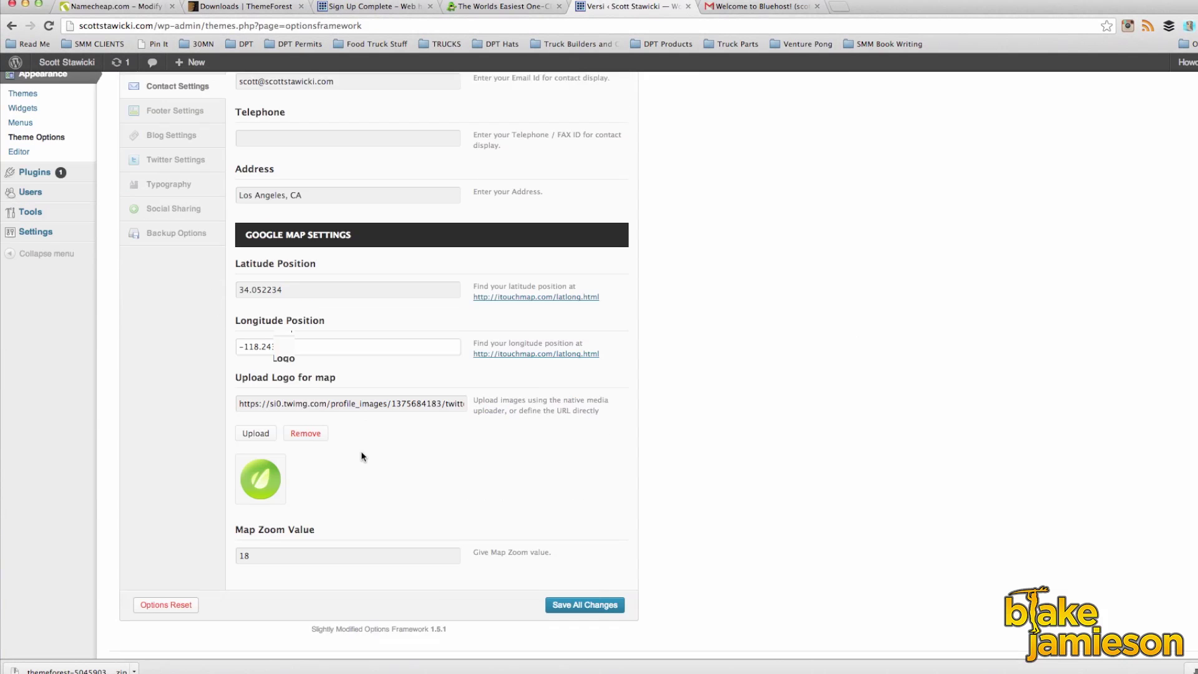
left_click(304, 415)
double_click(268, 536)
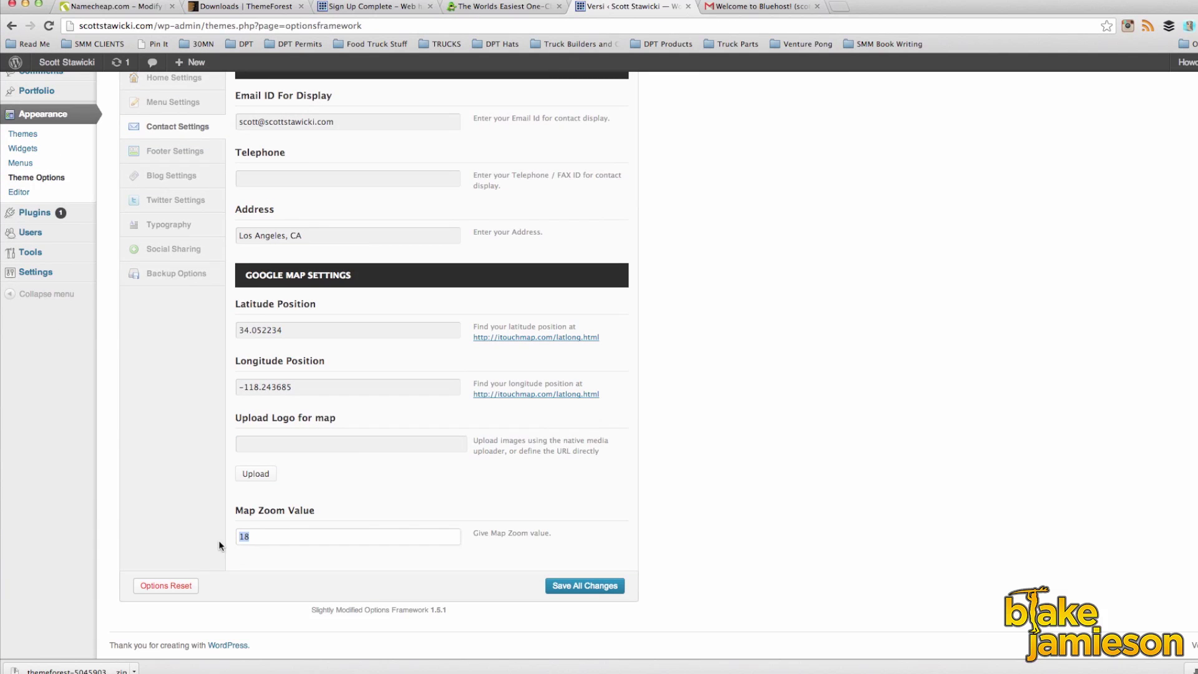
left_click(587, 586)
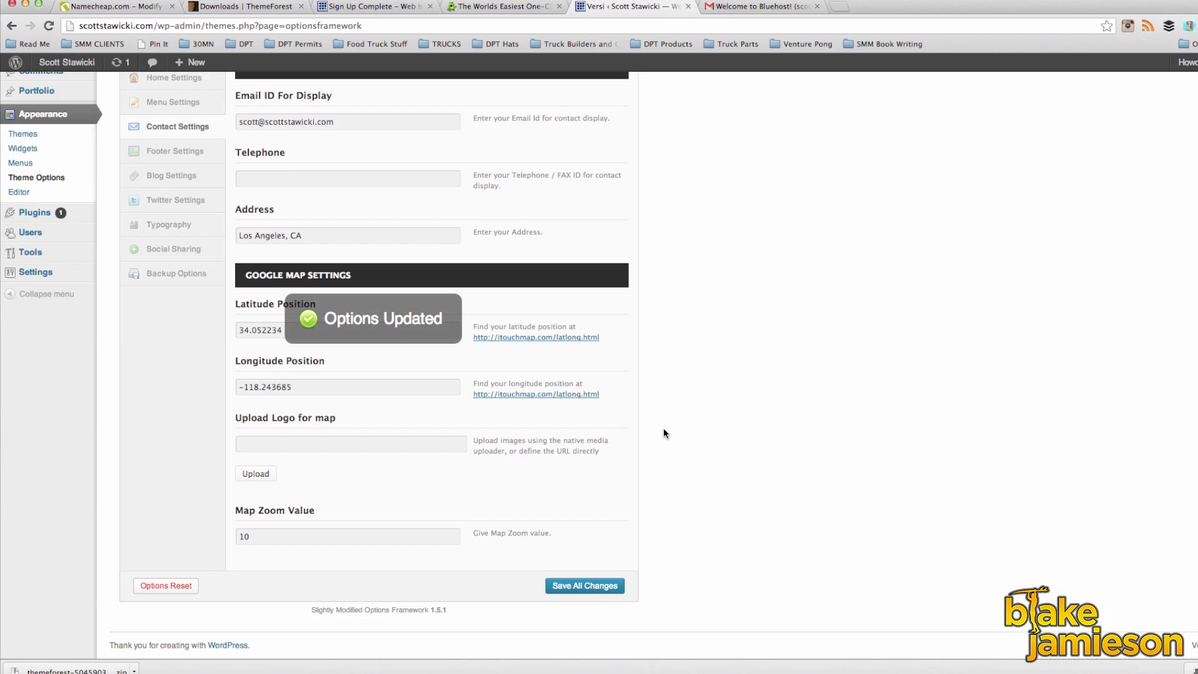
scroll(675, 362, "up", 3)
Step: Delete the footer copyright text and save the change
left_click(177, 256)
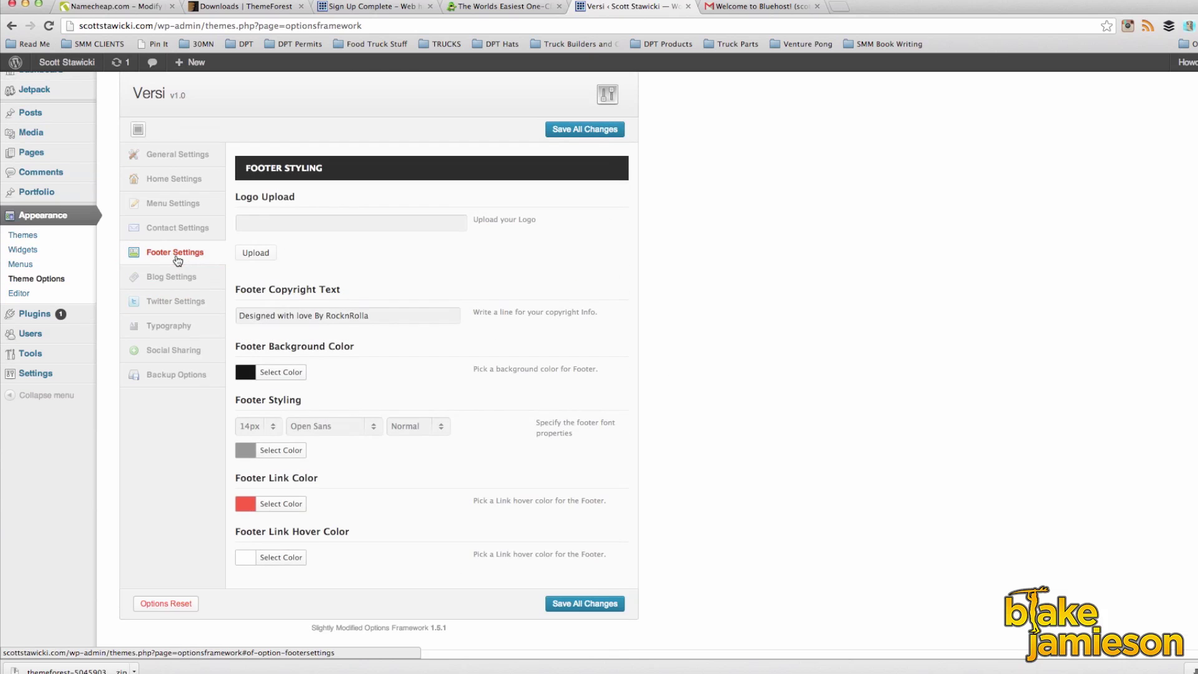
triple_click(388, 316)
key("BackSpace")
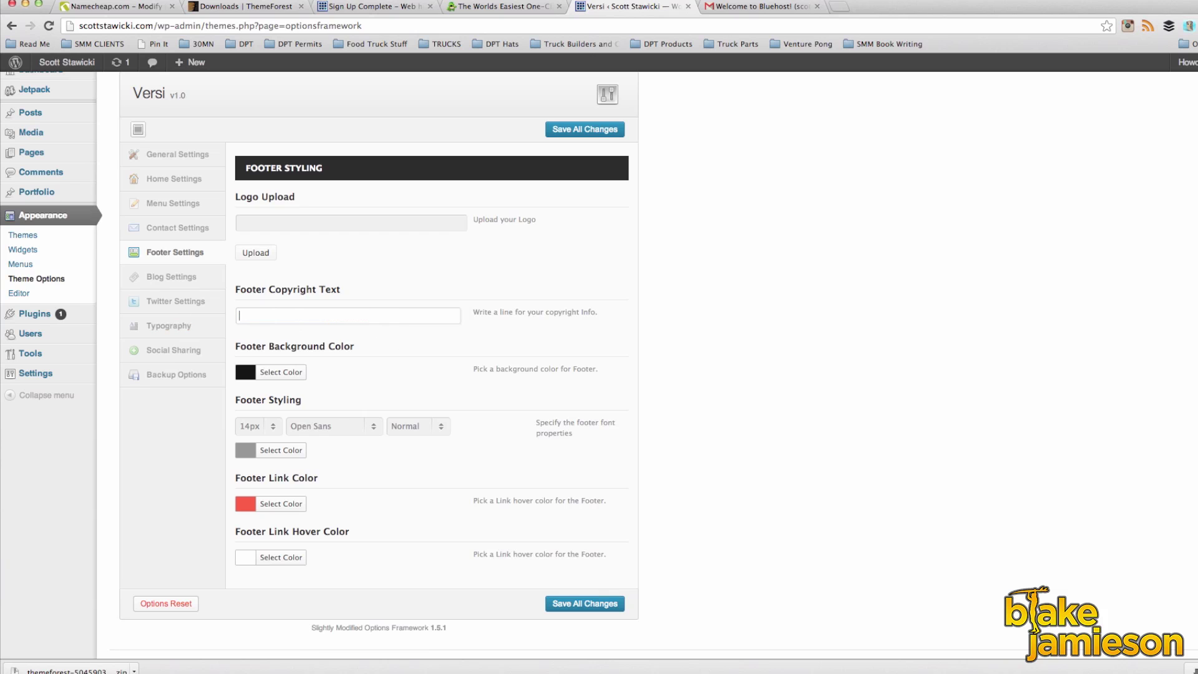
left_click(567, 601)
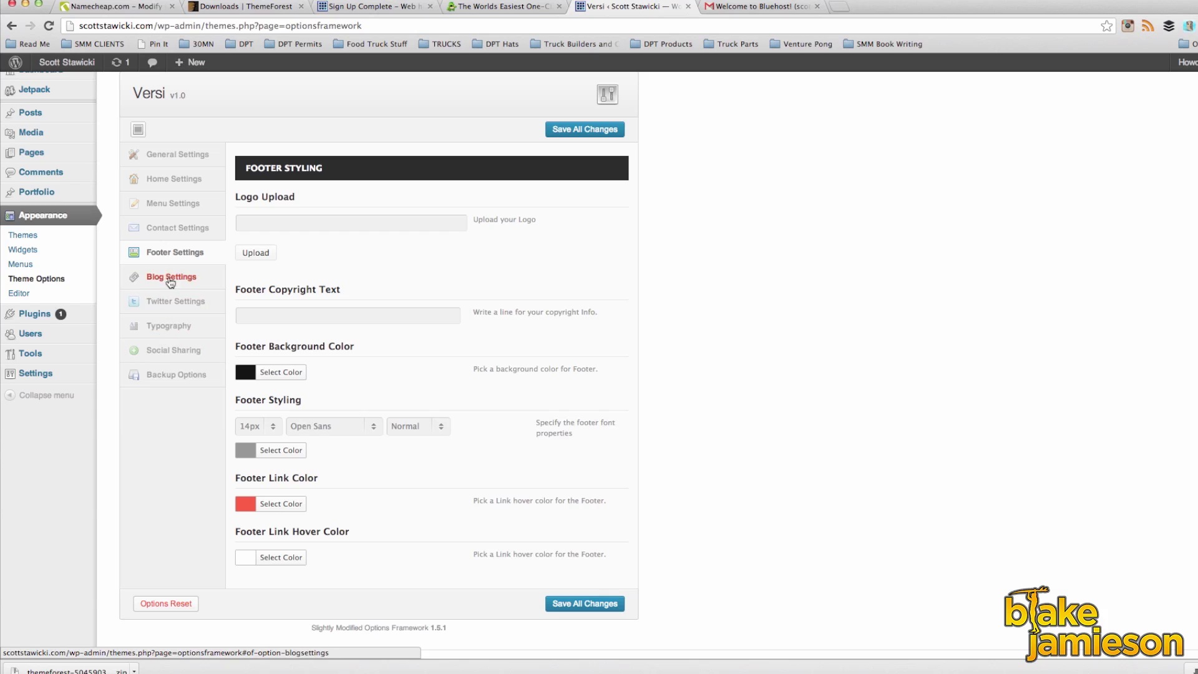
Step: Bring up the Social Sharing link fields in the theme options
left_click(181, 354)
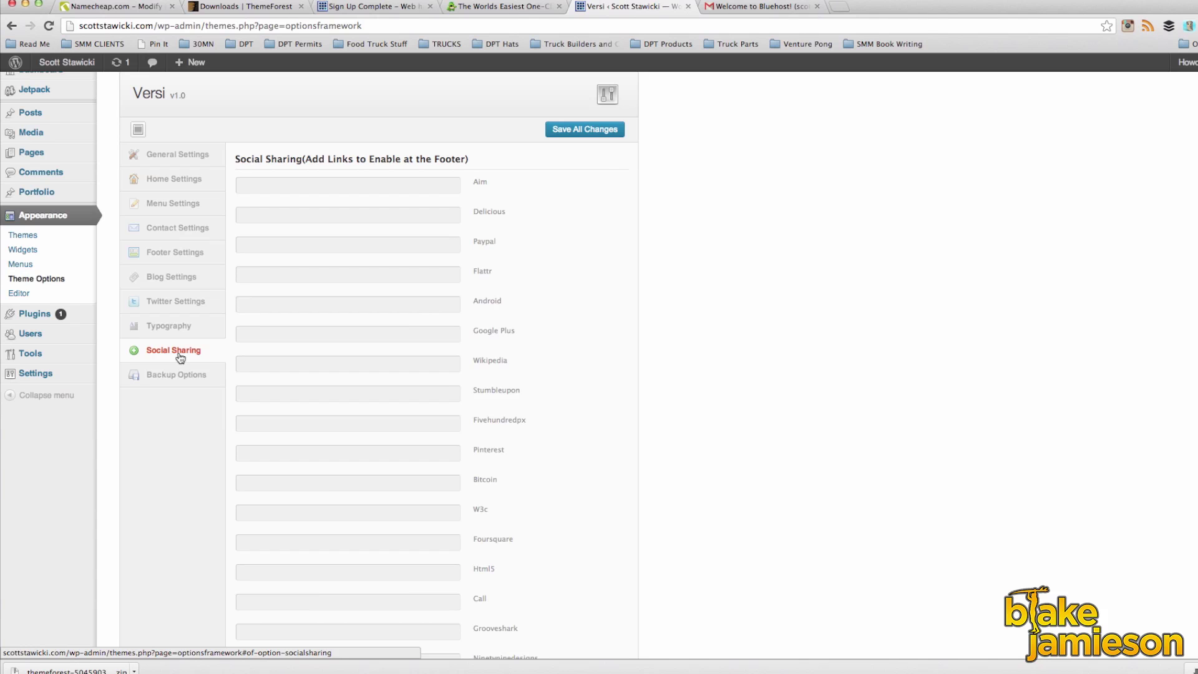
scroll(180, 357, "up", 1)
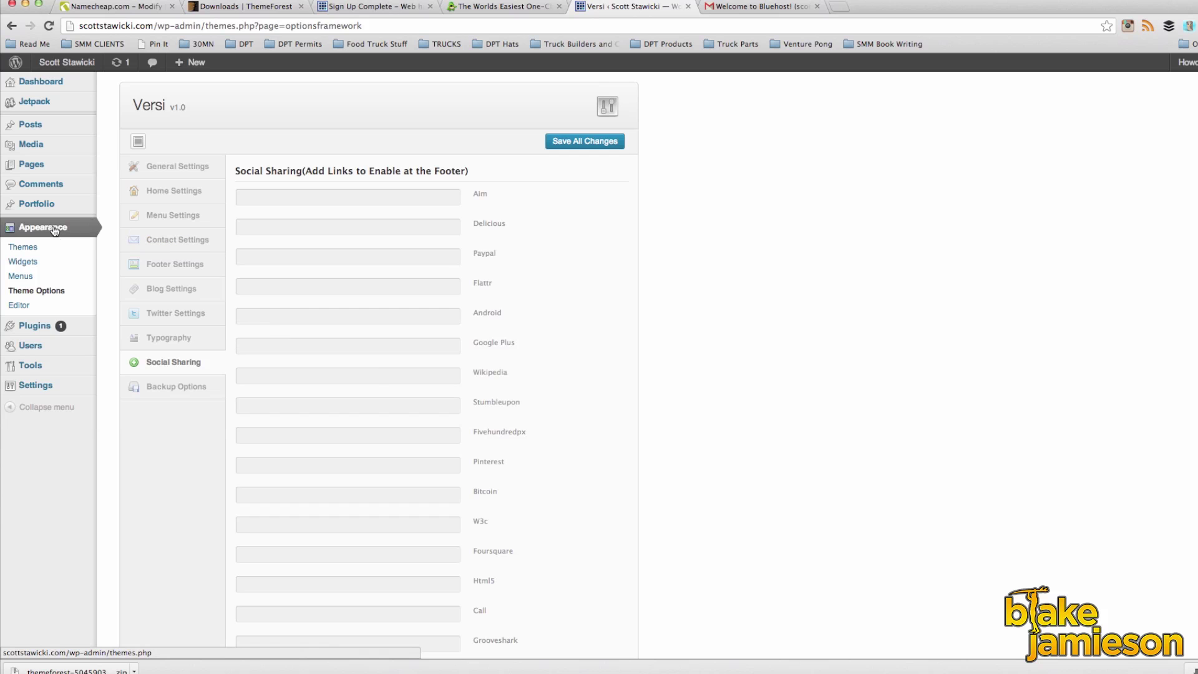
mouse_move(64, 329)
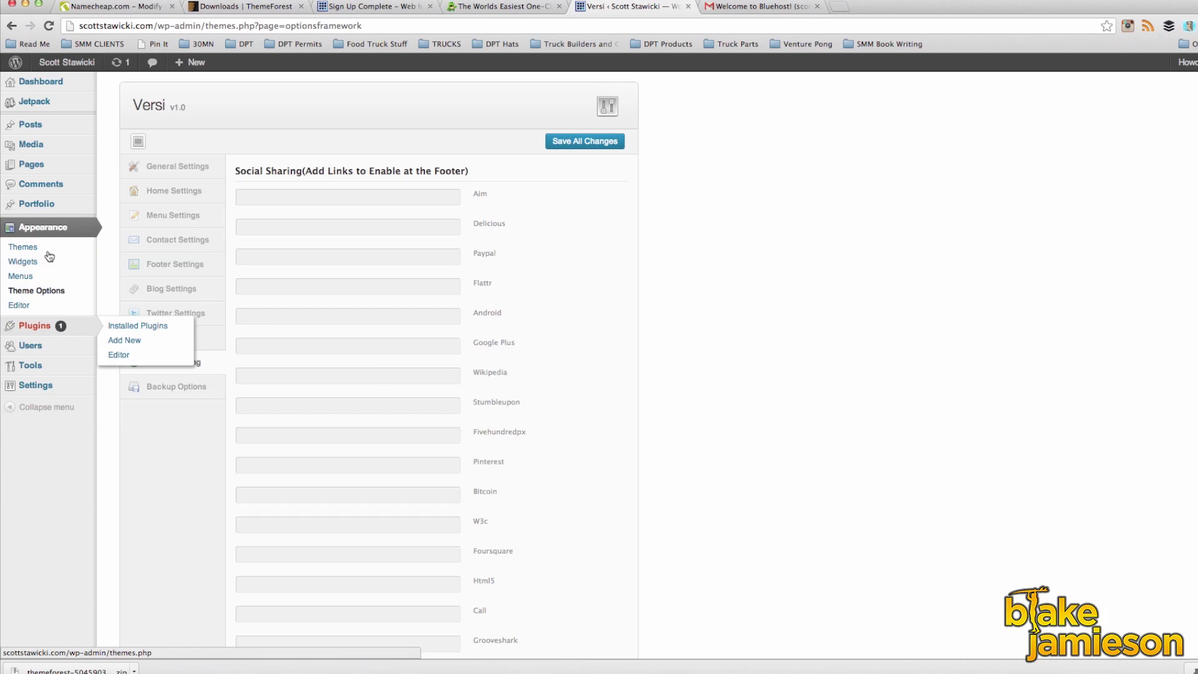
mouse_move(35, 168)
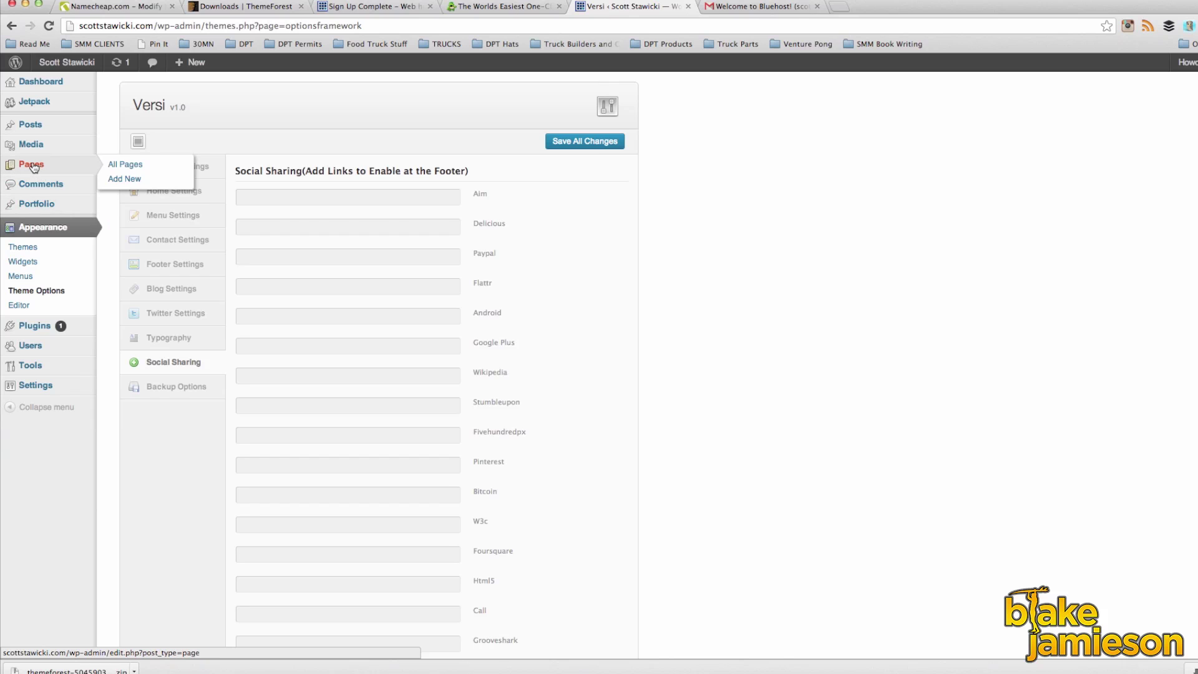
Step: Create a new page titled Home with order 1, assigned as the Home Section
left_click(34, 167)
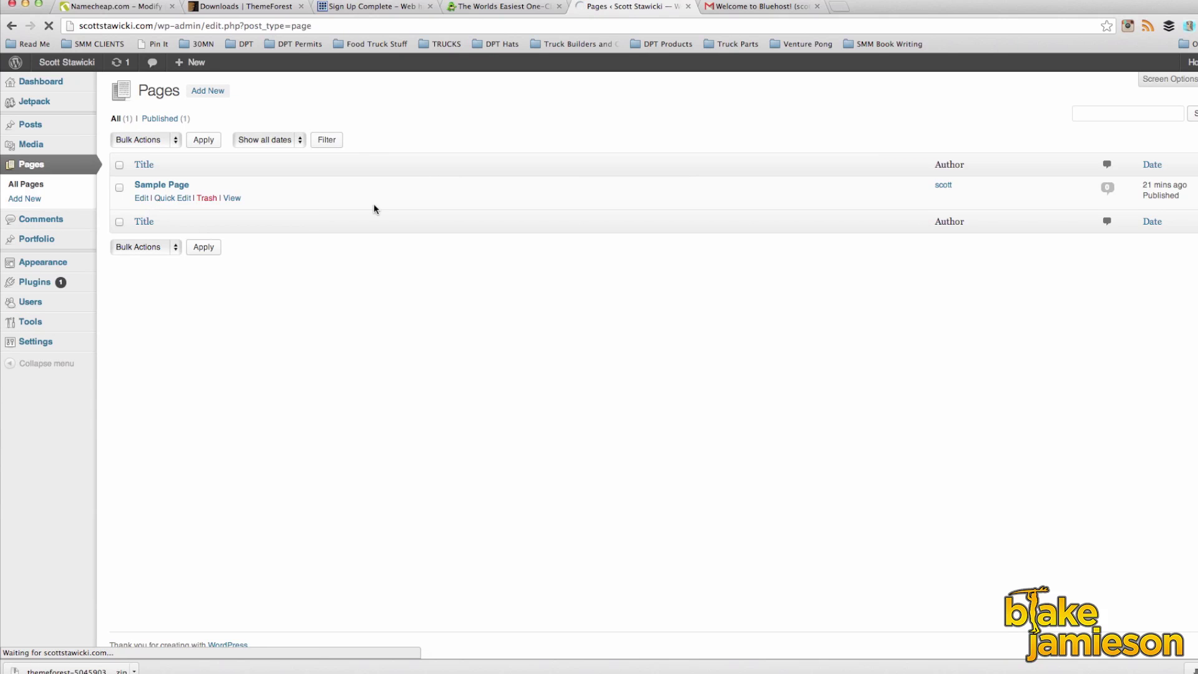
left_click(208, 92)
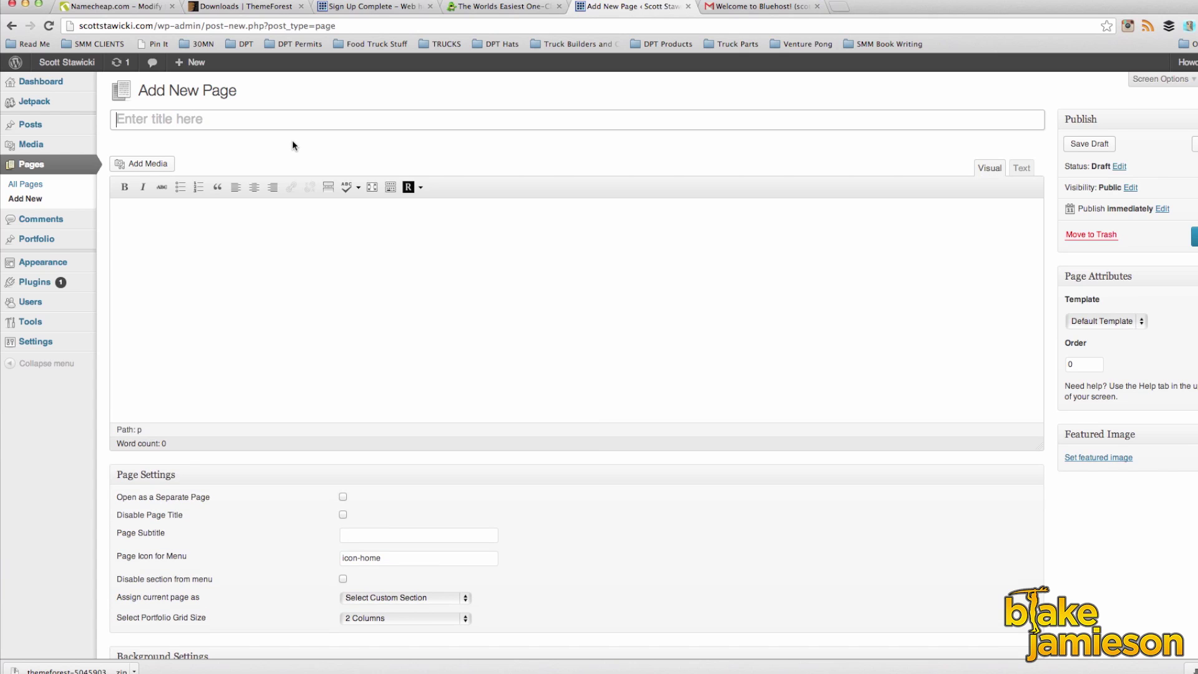
left_click(227, 120)
type("Home")
scroll(712, 307, "down", 1)
left_click(1082, 359)
key("BackSpace")
type("1")
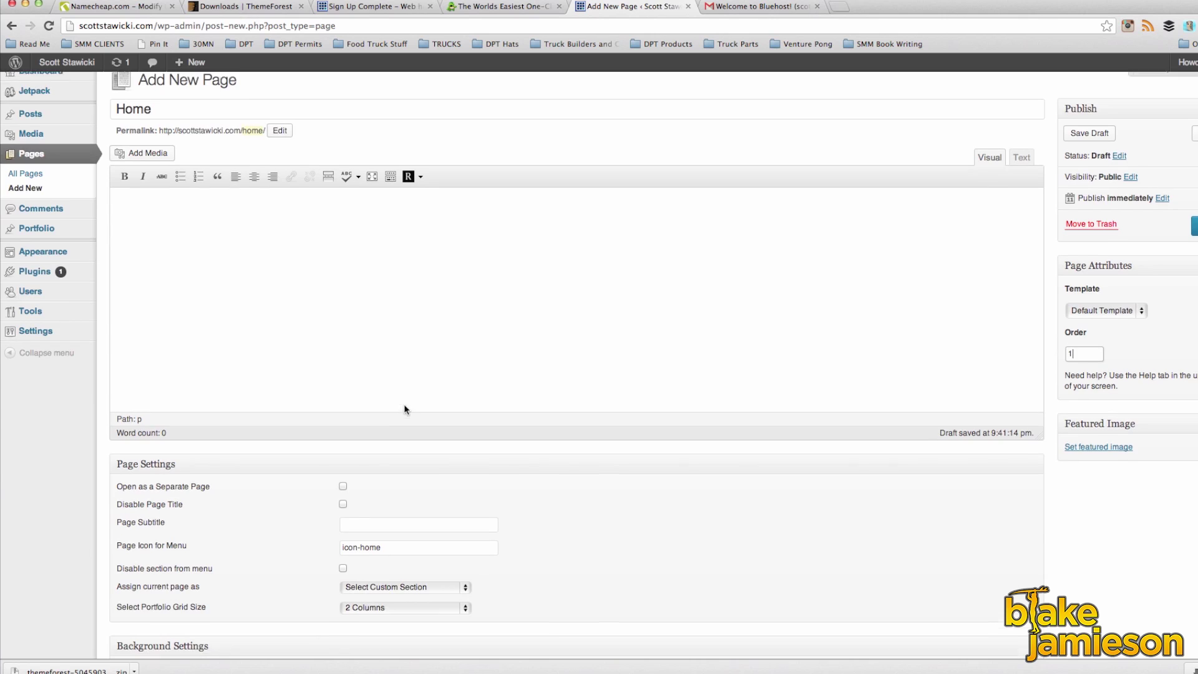
scroll(405, 407, "down", 2)
left_click(387, 531)
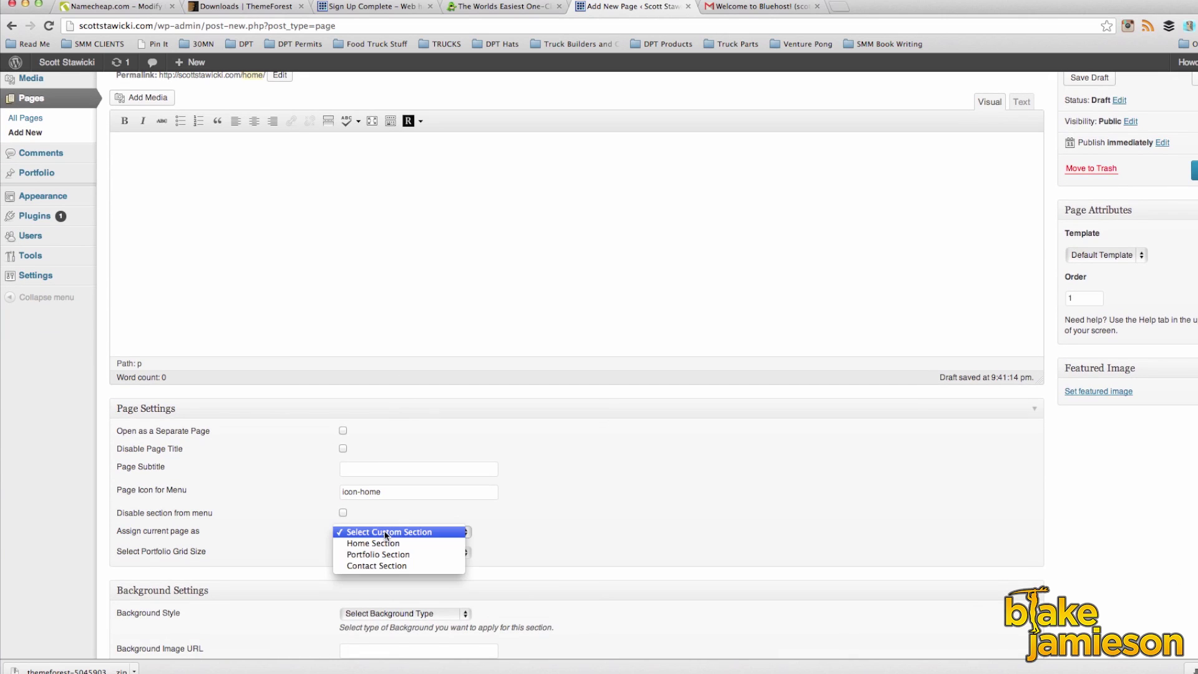
left_click(393, 544)
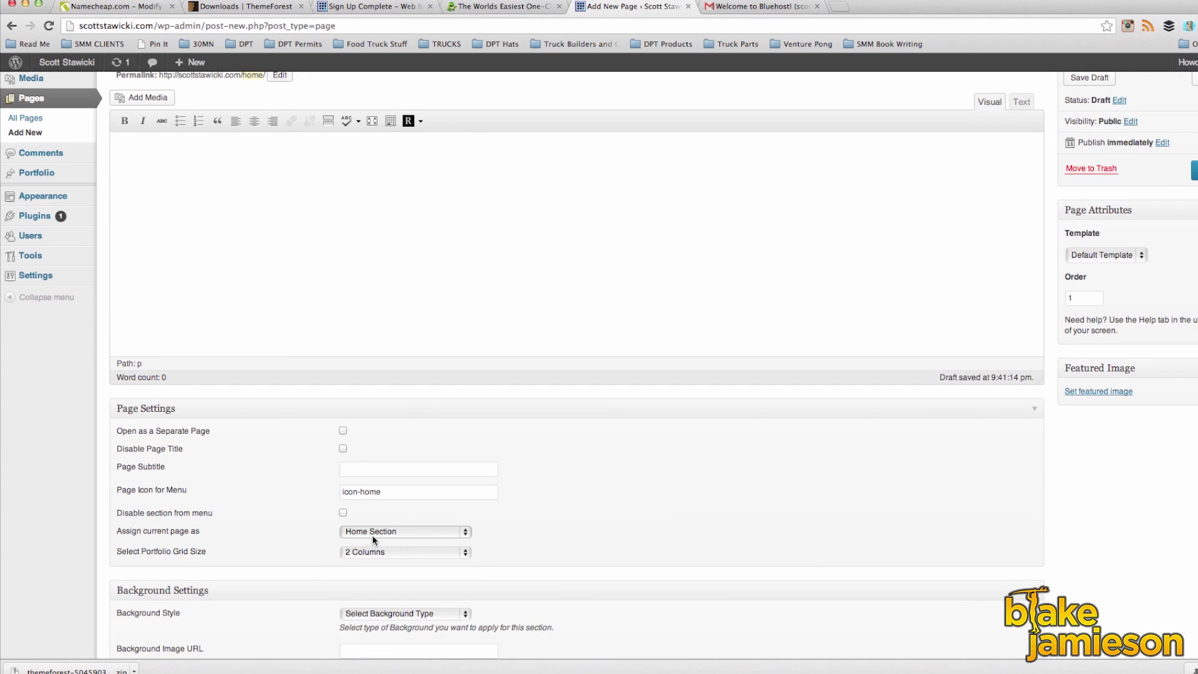
Step: Set the page background colour to #f57c2d from the site info document and publish it
scroll(880, 516, "down", 6)
scroll(850, 518, "down", 1)
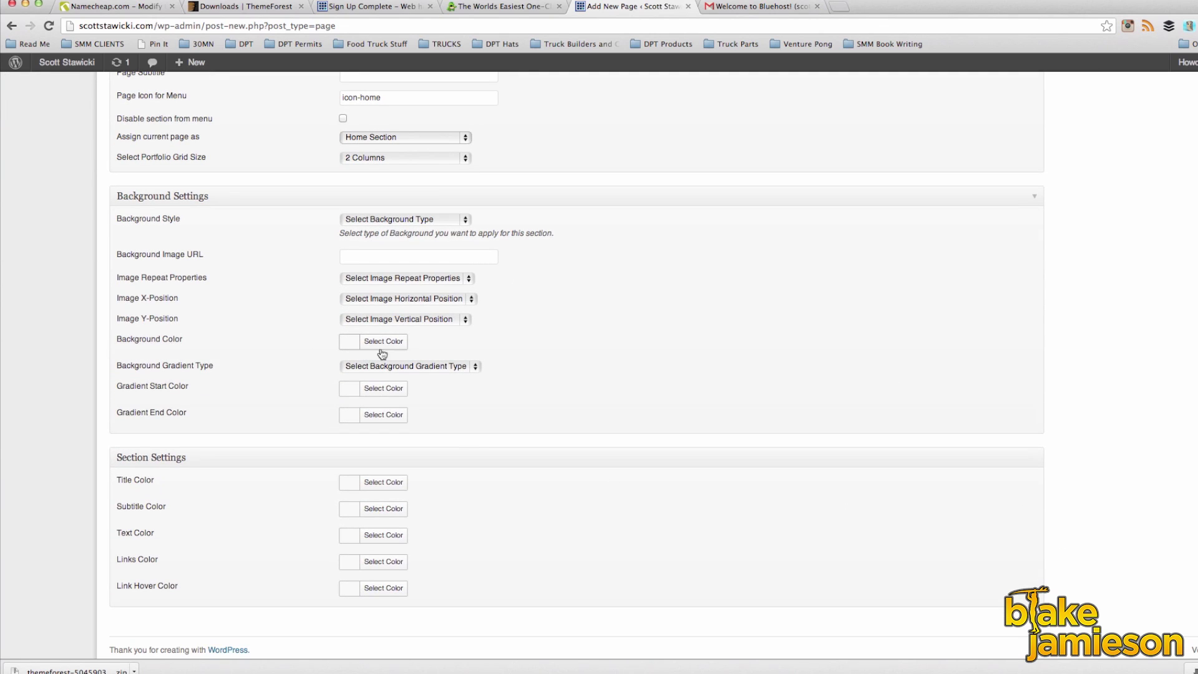
left_click(387, 343)
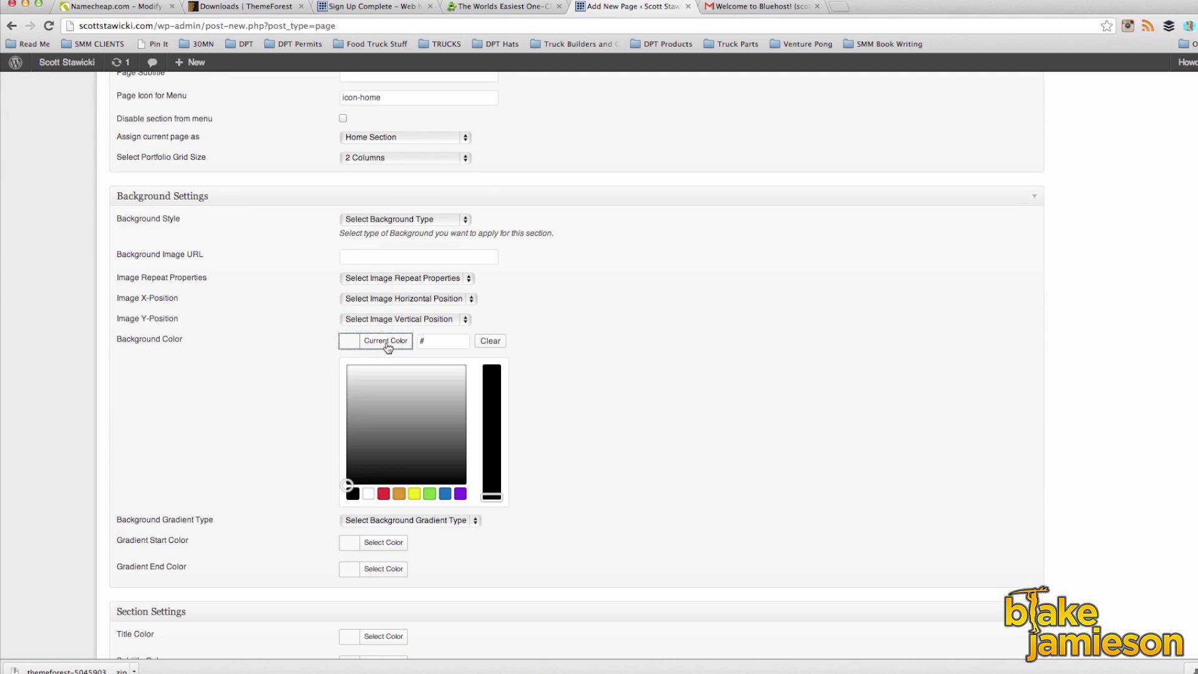
left_click(399, 493)
left_click(679, 662)
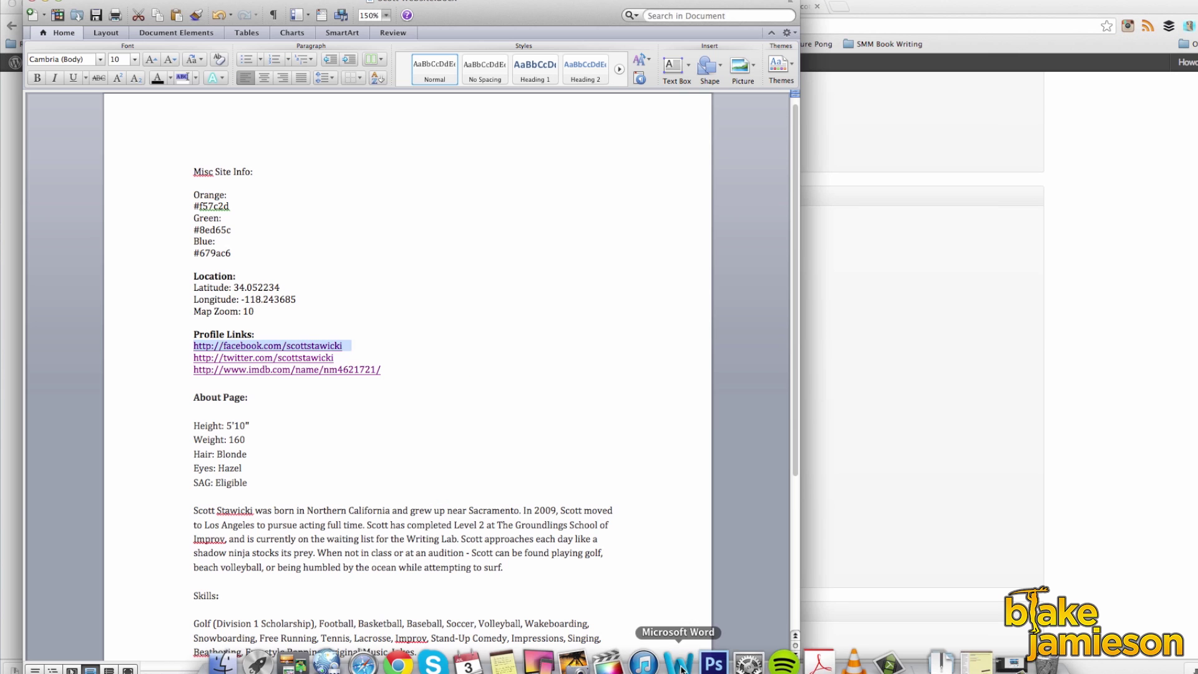
left_click_drag(236, 207, 181, 205)
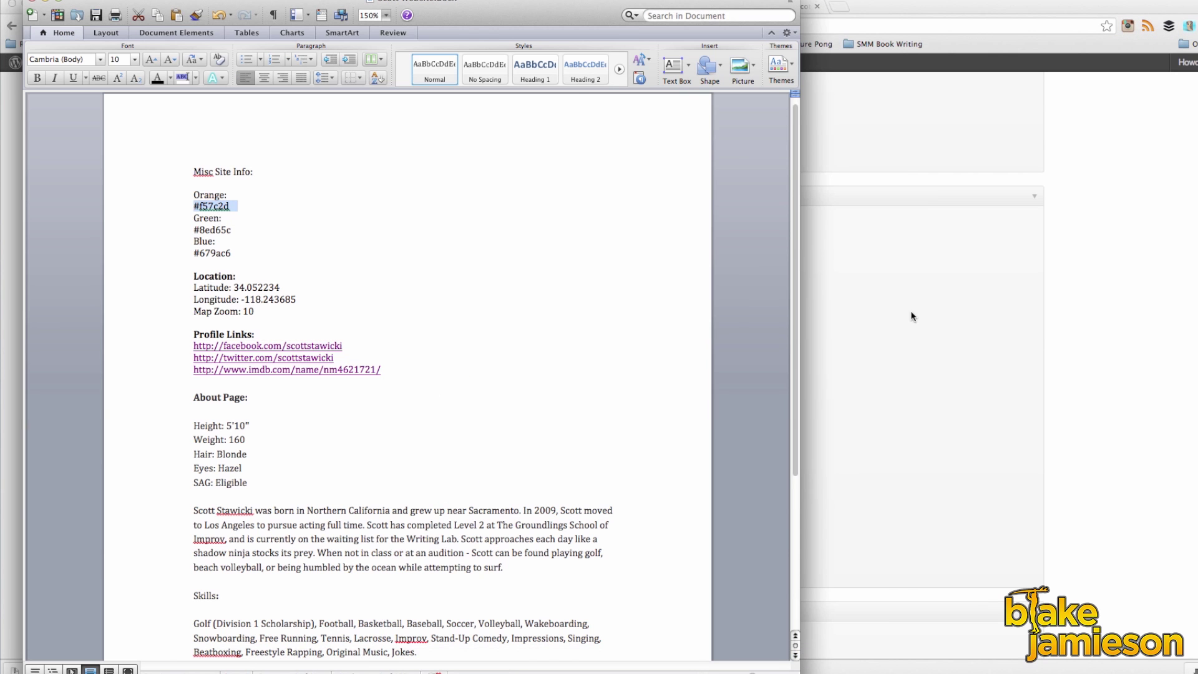
key("super+Tab")
left_click_drag(456, 341, 407, 339)
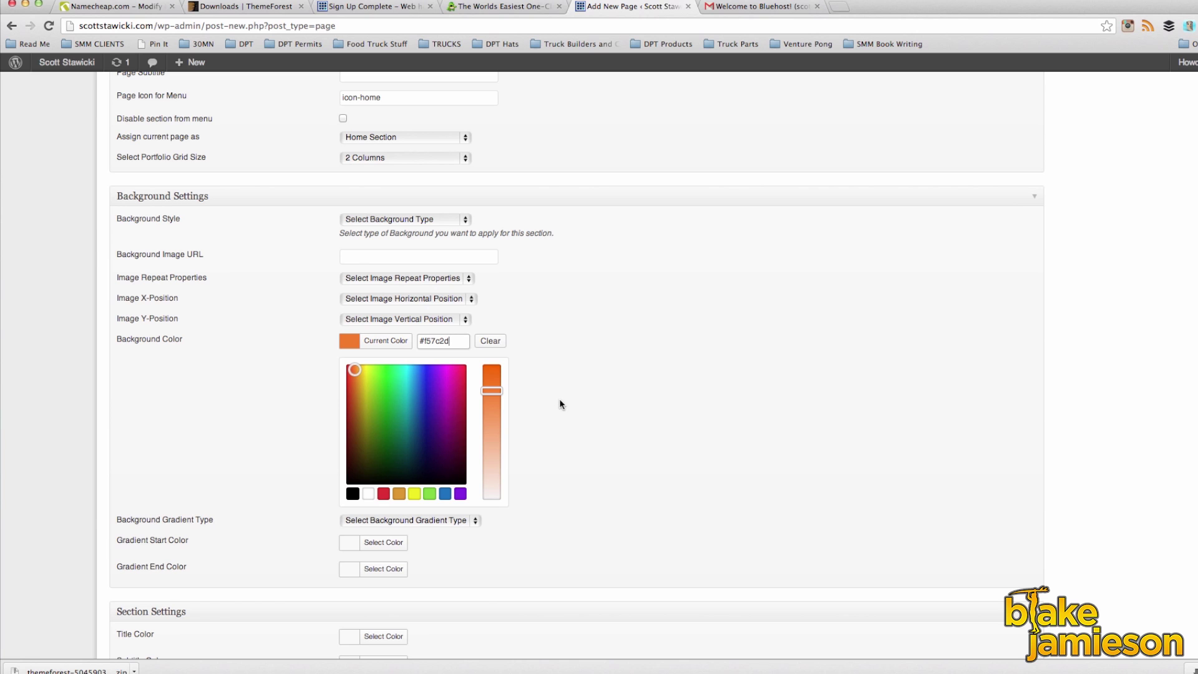
scroll(704, 396, "up", 1)
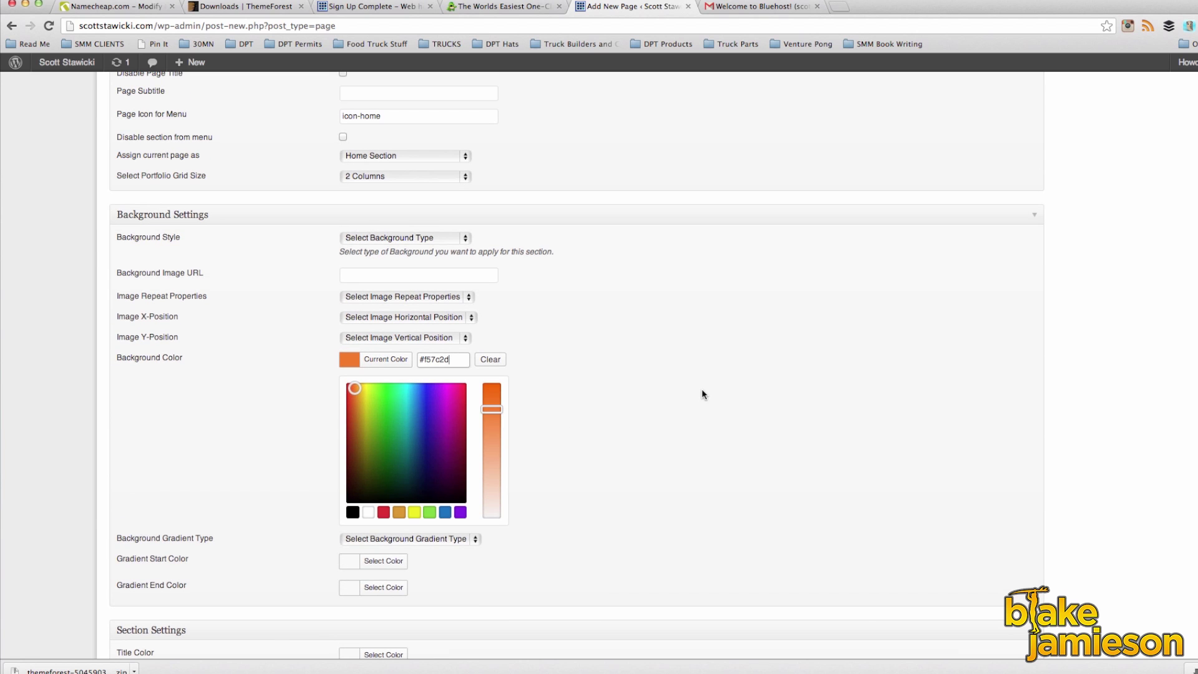
scroll(704, 395, "up", 10)
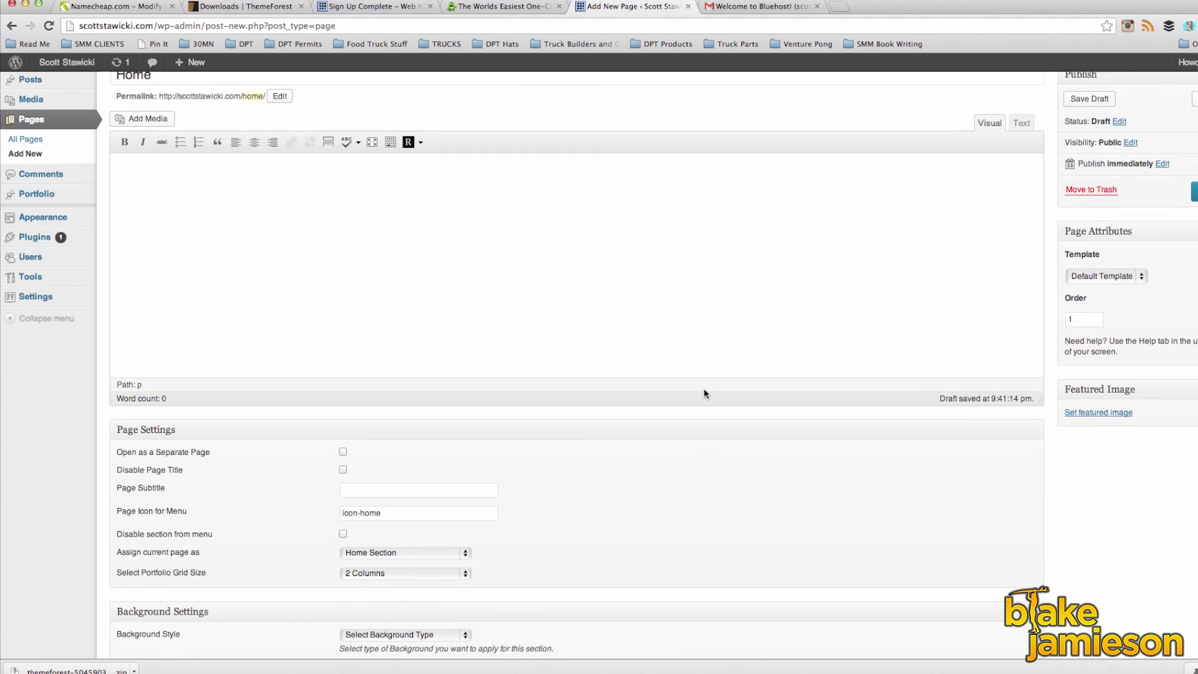
scroll(705, 393, "up", 2)
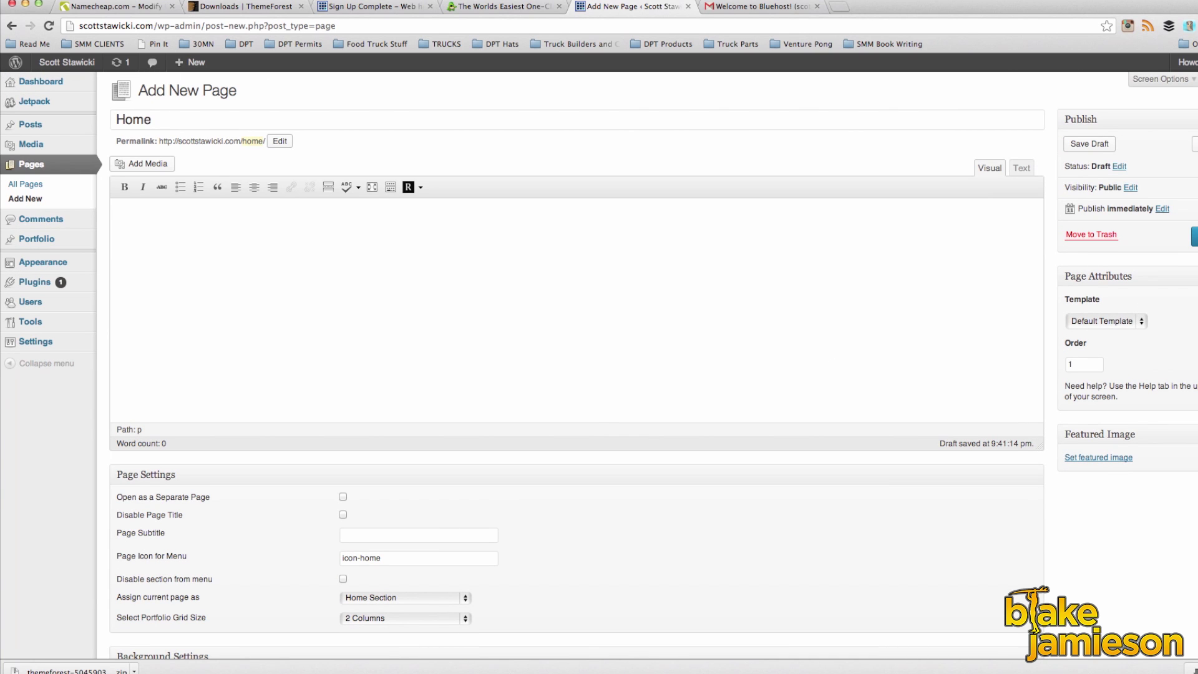
left_click(1194, 236)
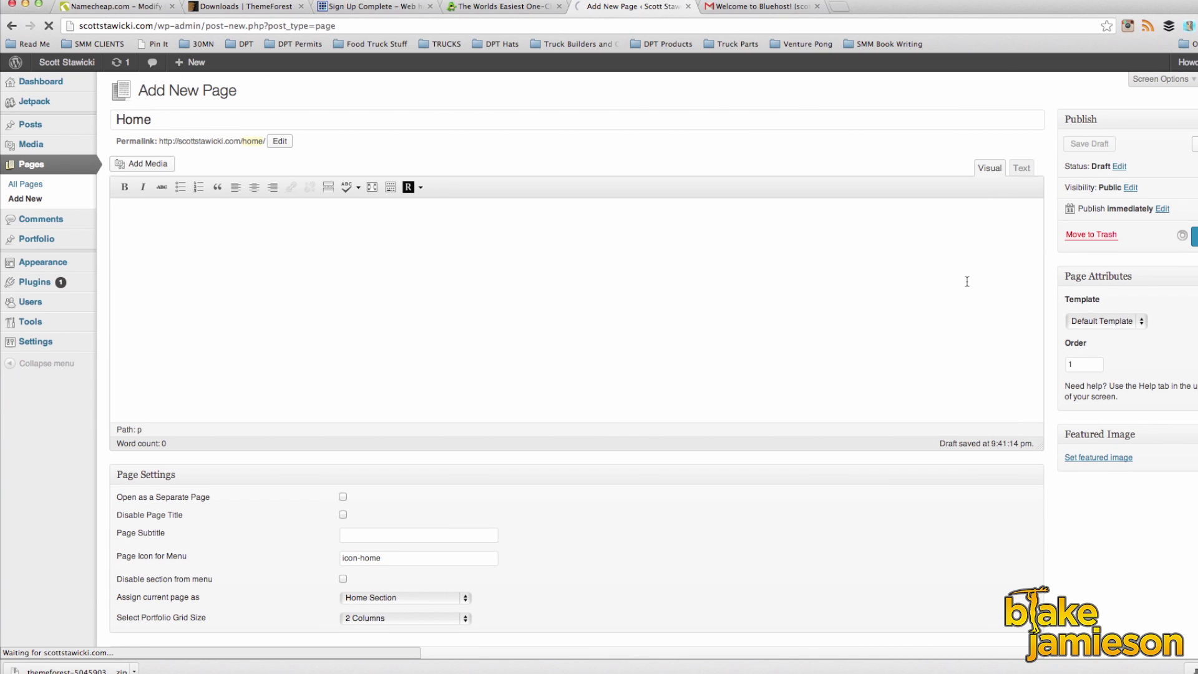
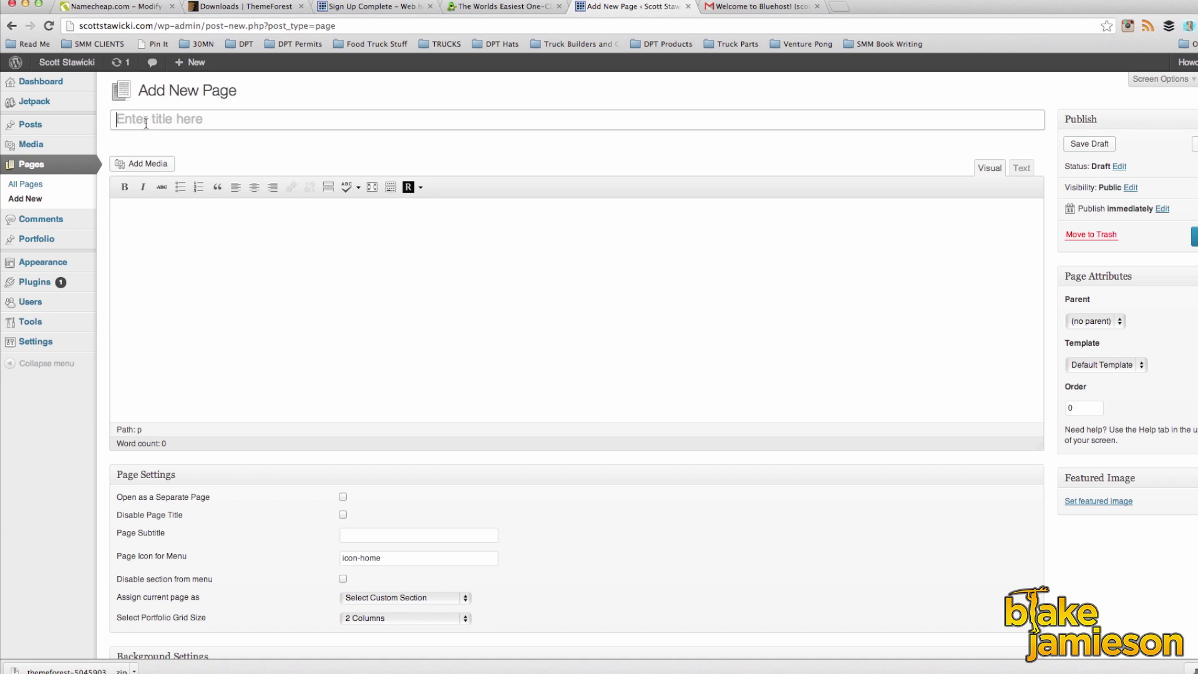
Step: Title the new page About and set its order to 2, leaving its section assignment unchanged
type("About")
double_click(1071, 407)
type("2")
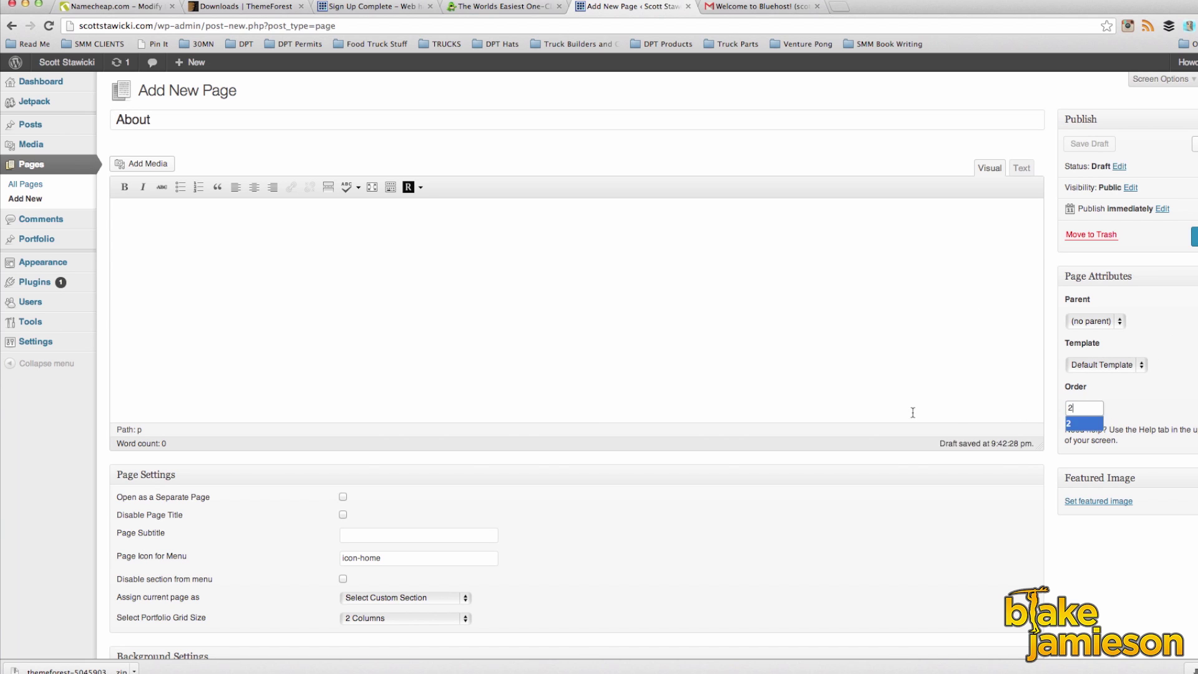
scroll(318, 456, "down", 2)
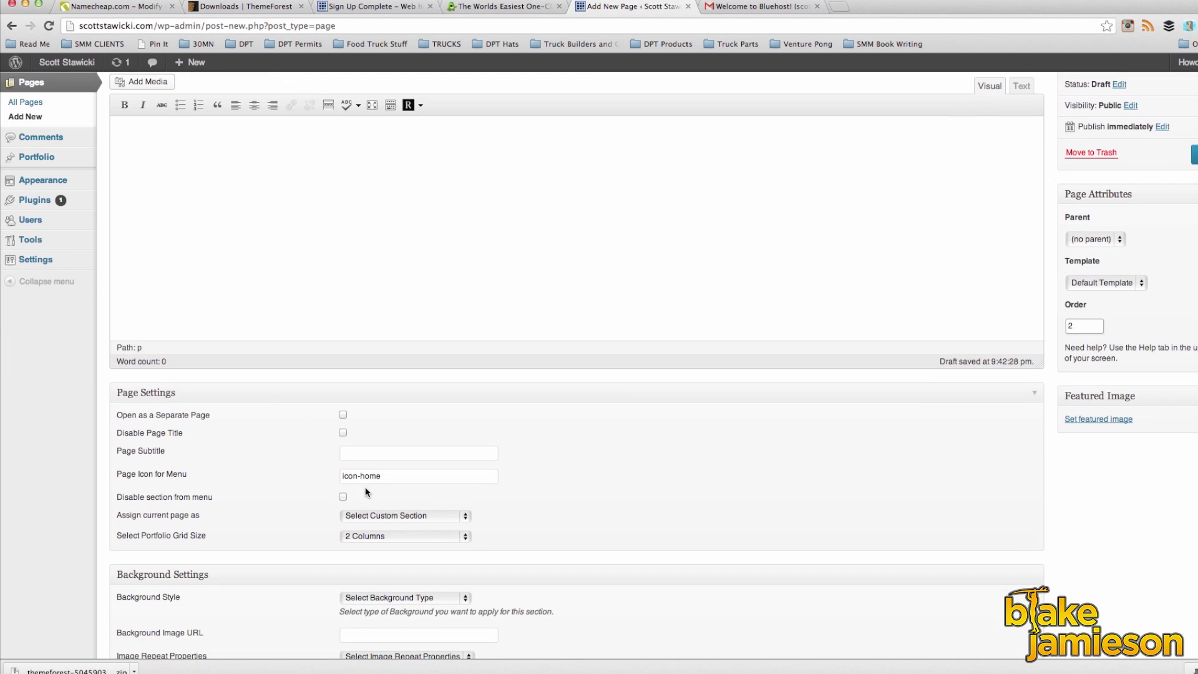
left_click(405, 516)
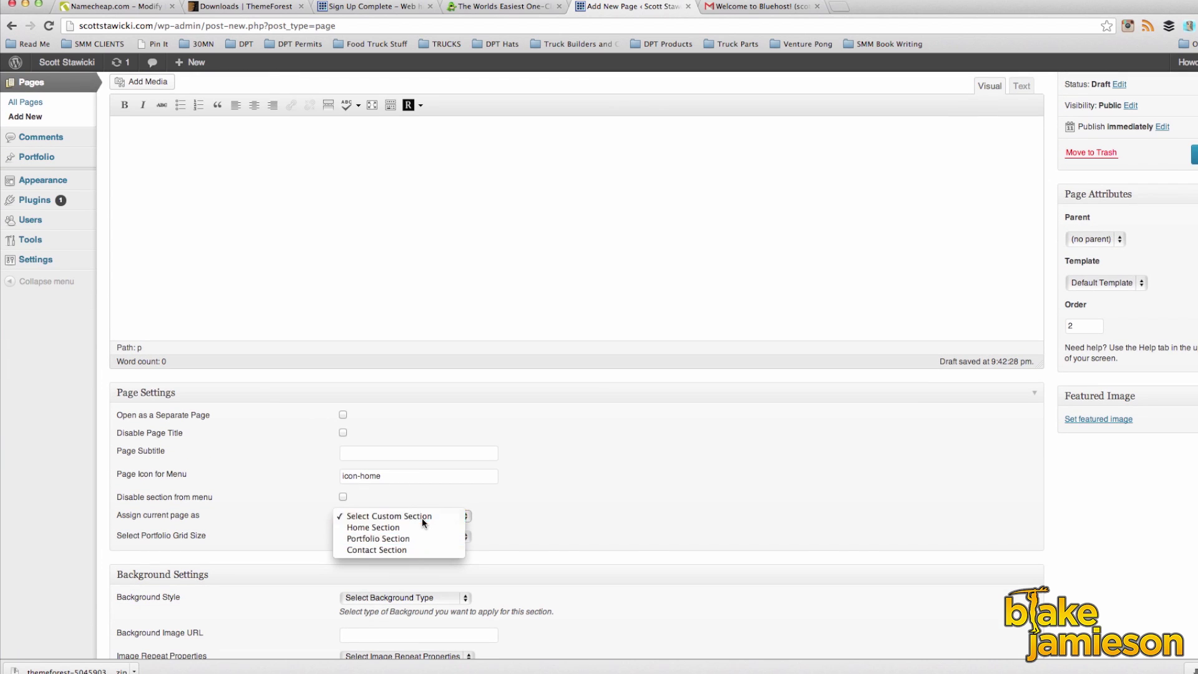
left_click(422, 518)
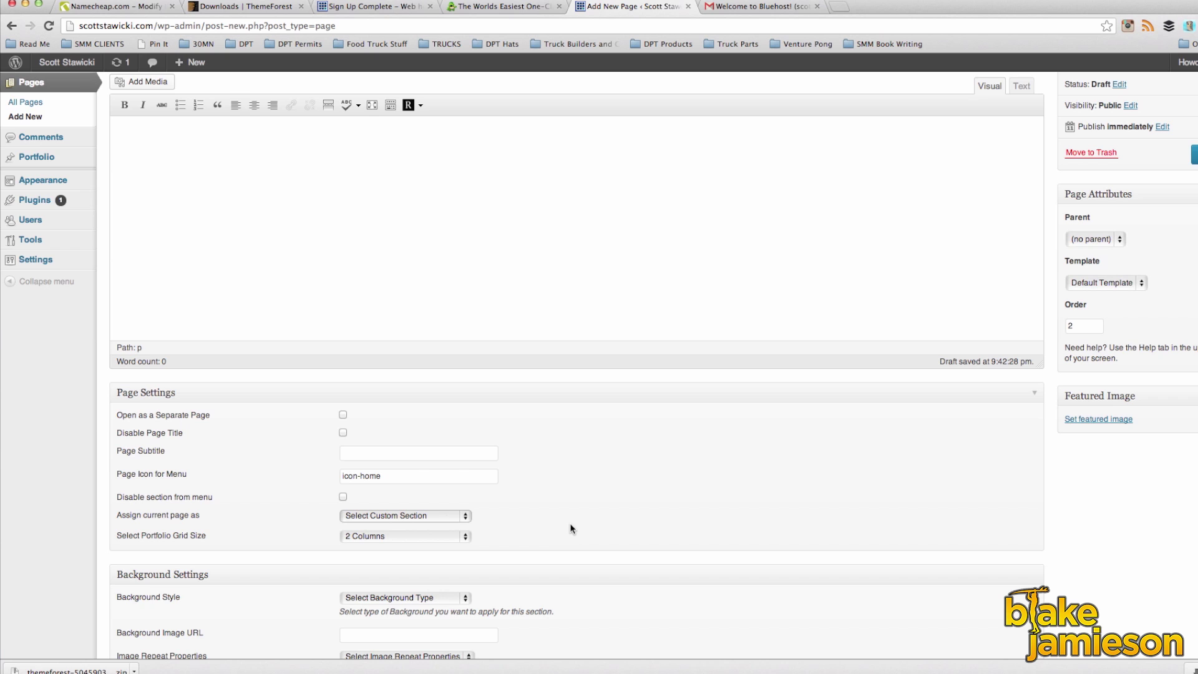
scroll(570, 523, "up", 3)
scroll(570, 523, "down", 10)
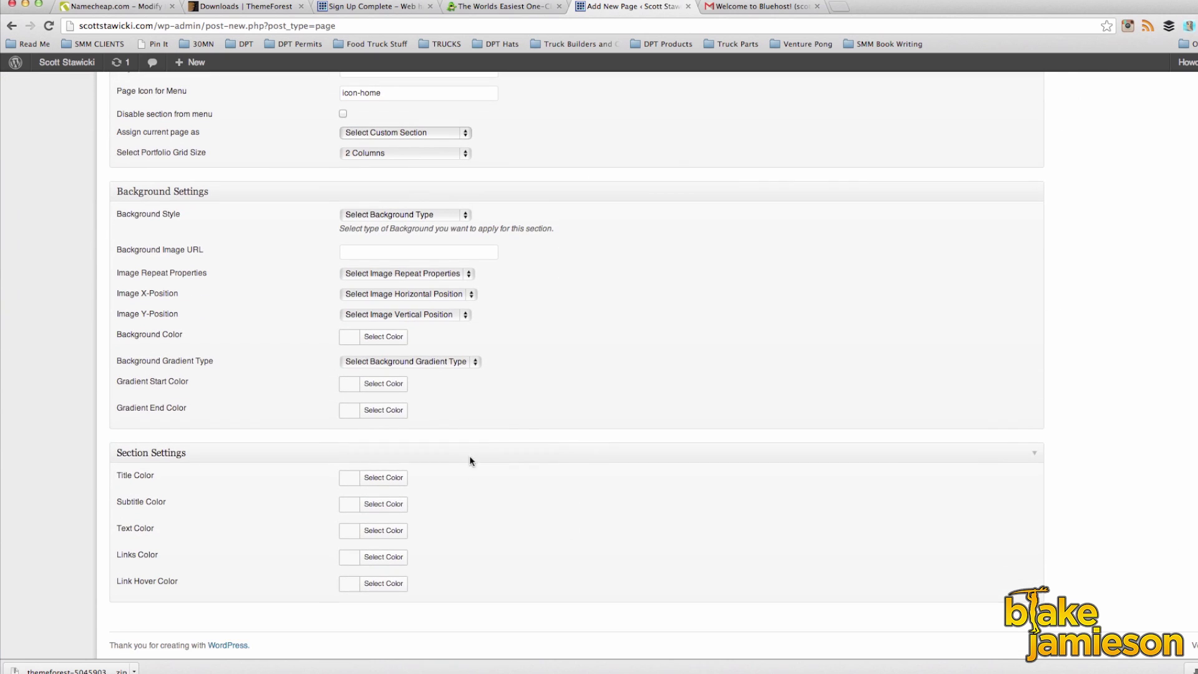
Step: Set the page's background colour to the green #8ed65c copied from the notes
left_click(385, 338)
left_click(445, 490)
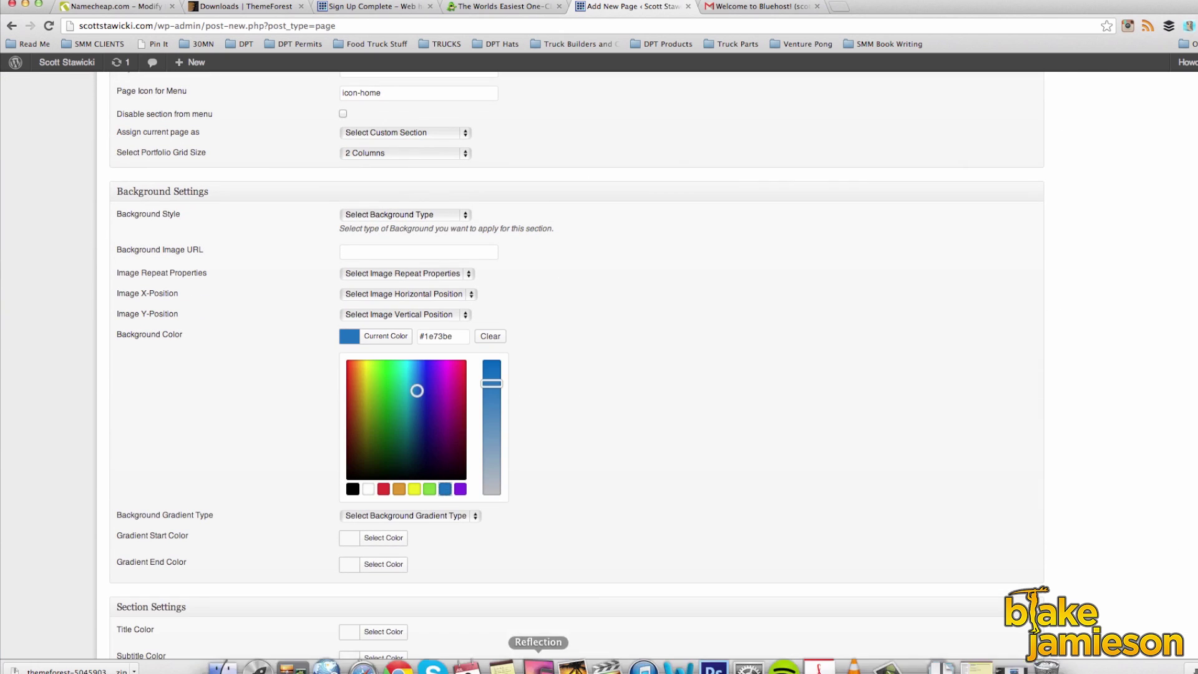
left_click(646, 660)
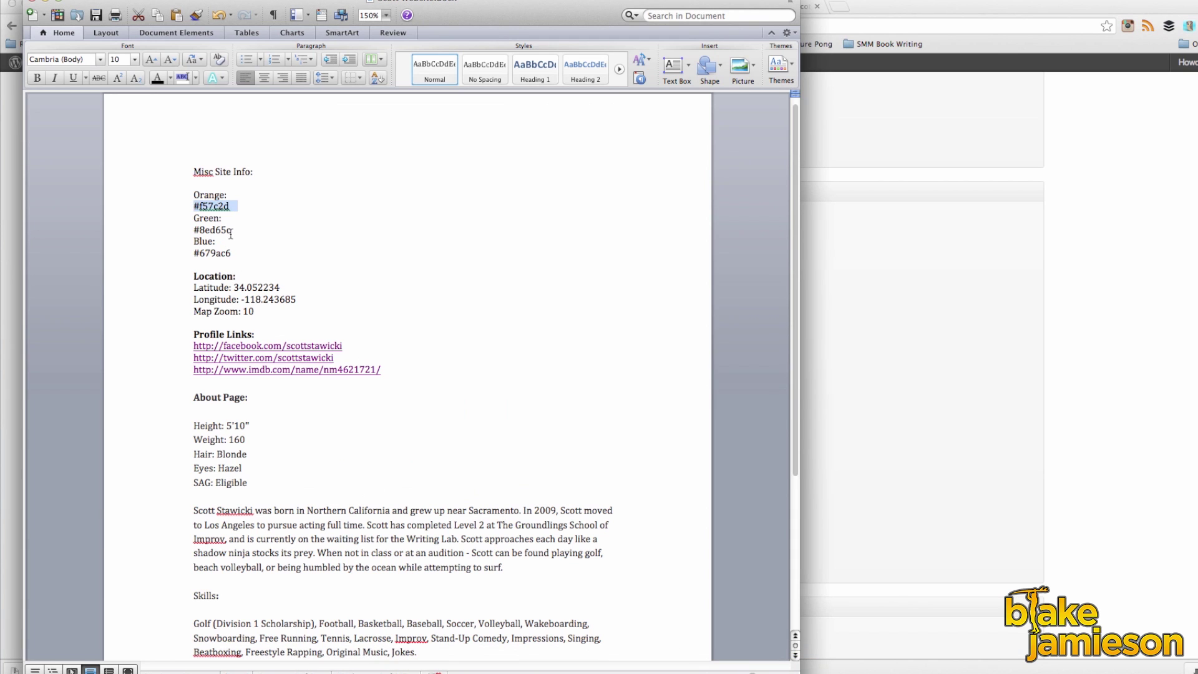
left_click_drag(232, 231, 190, 231)
key("super+c")
left_click(949, 337)
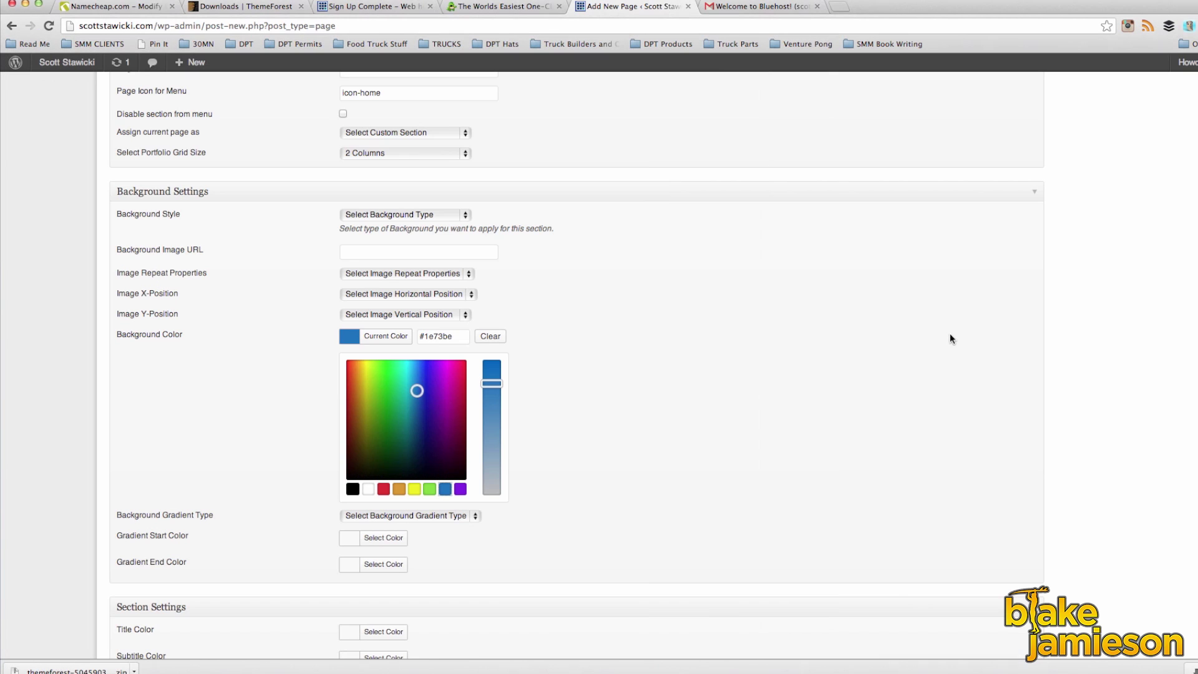
triple_click(454, 336)
key("super+v")
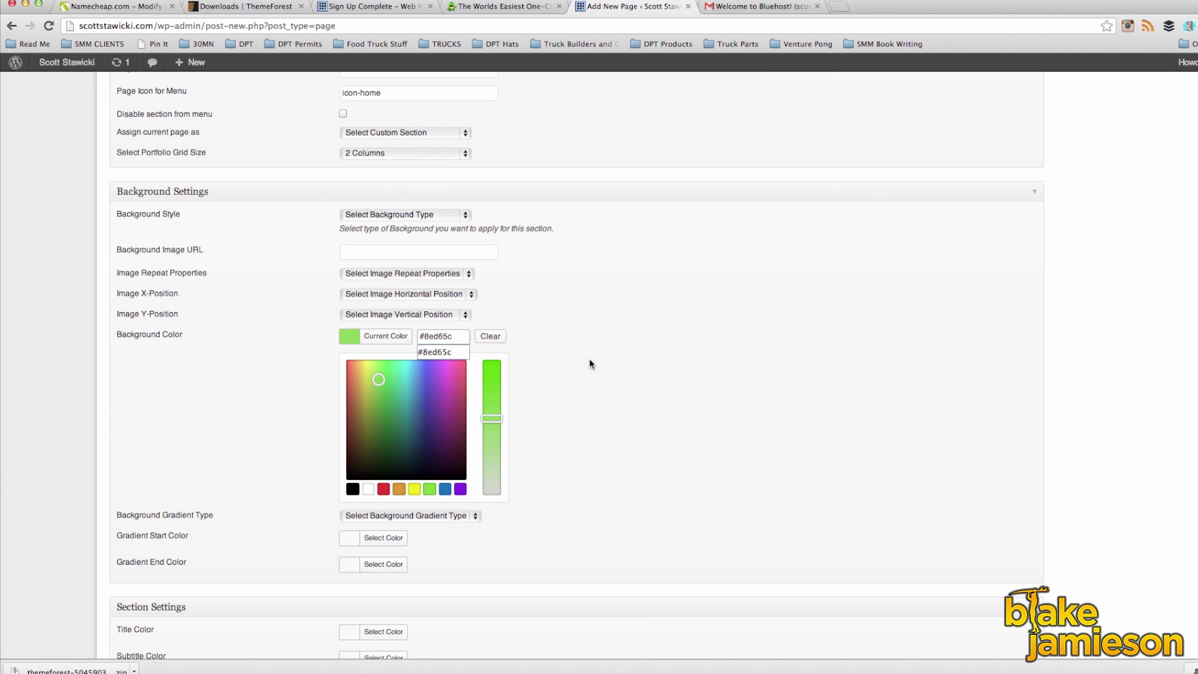
left_click(550, 360)
scroll(608, 427, "up", 15)
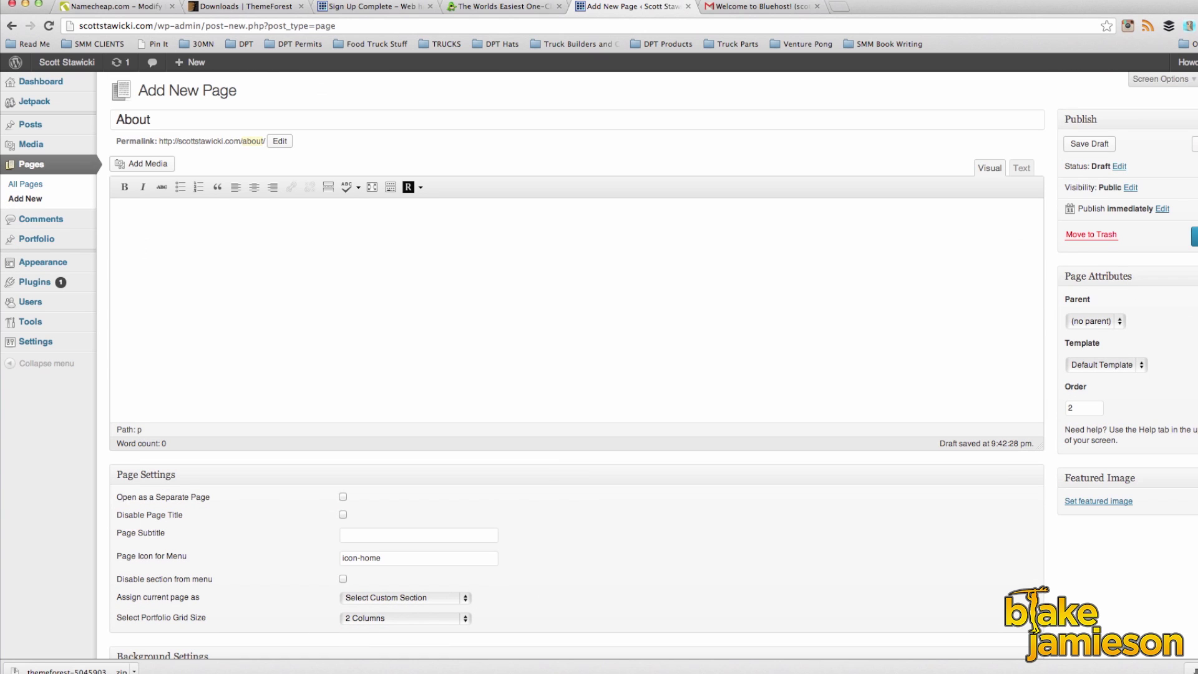
Step: Publish the About page and paste the height, weight, bio and skills text from the notes into its body
left_click(1195, 237)
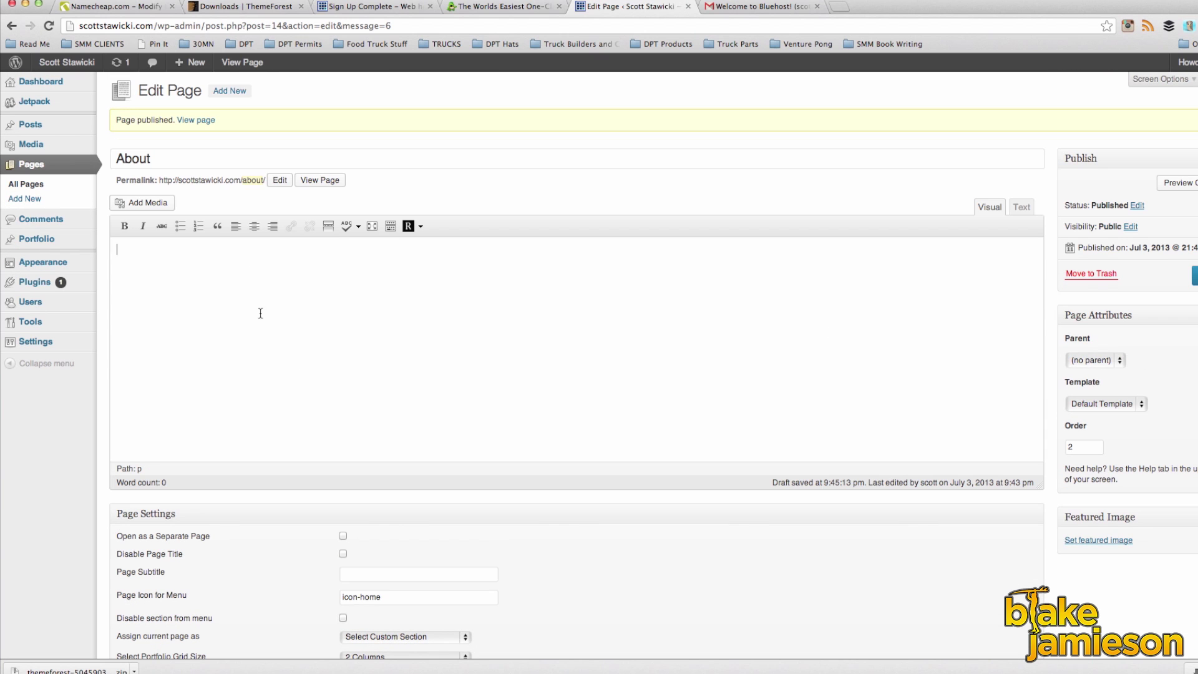
left_click(680, 662)
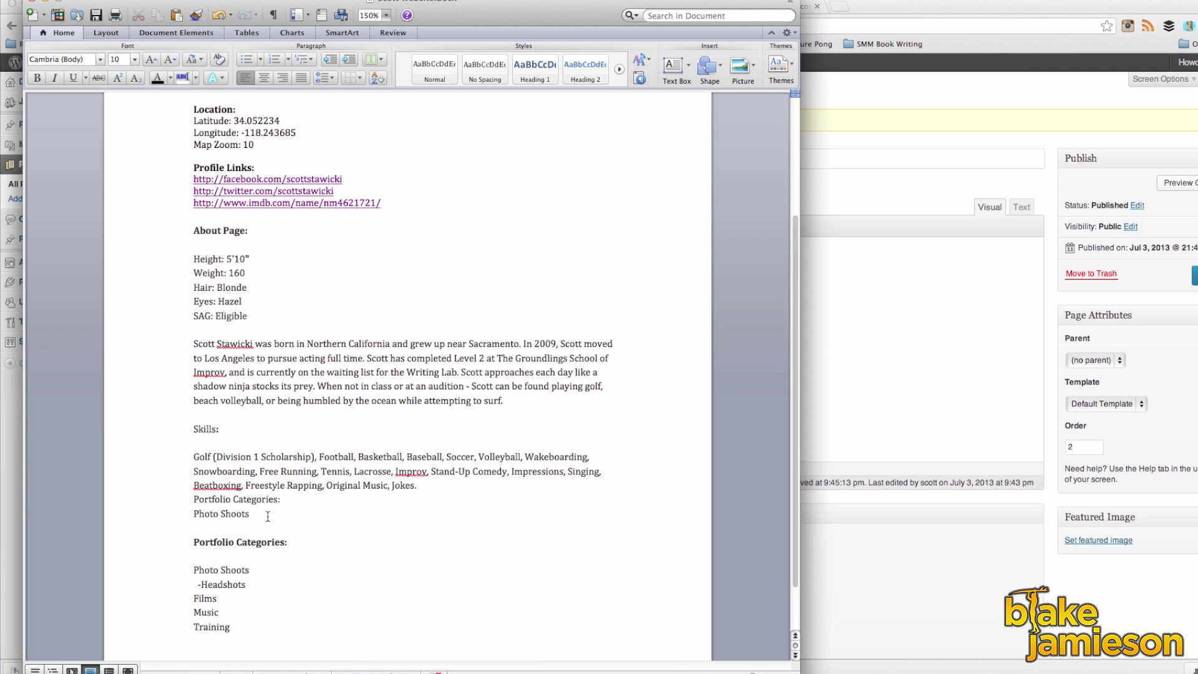
left_click_drag(400, 493, 192, 257)
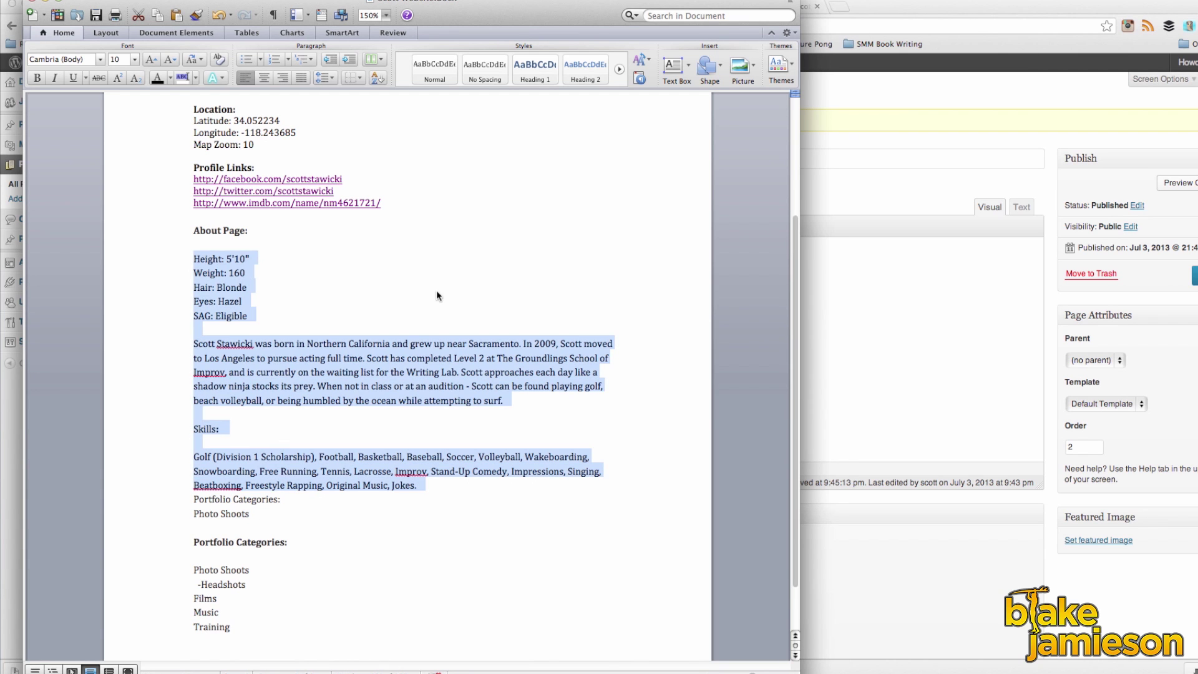
right_click(380, 361)
left_click(407, 385)
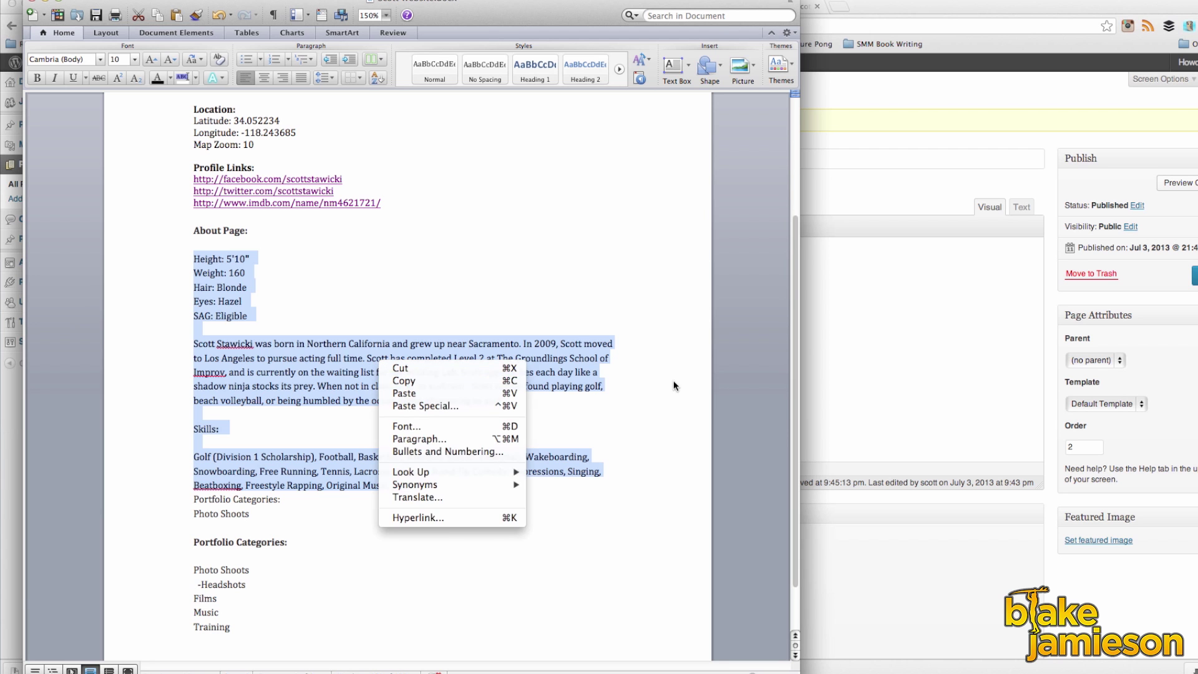
left_click(865, 357)
right_click(178, 257)
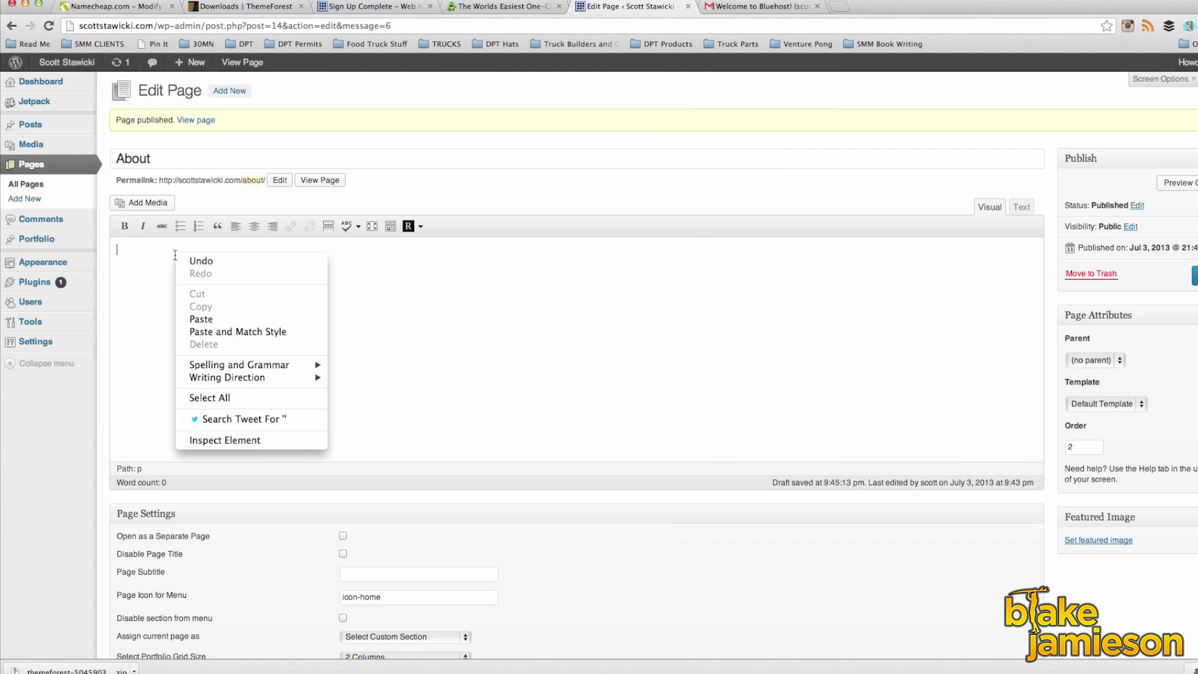
left_click(215, 317)
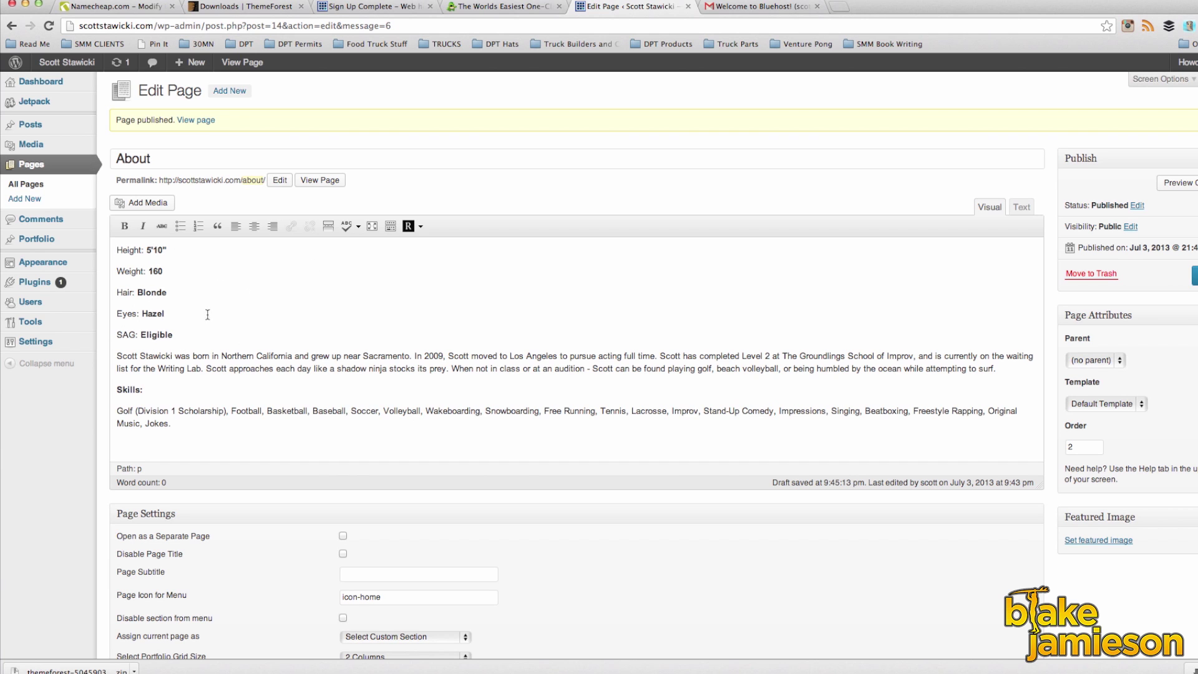
Step: Wrap the Height: 5'10" line in a One Fifth column shortcode
left_click(421, 226)
mouse_move(450, 288)
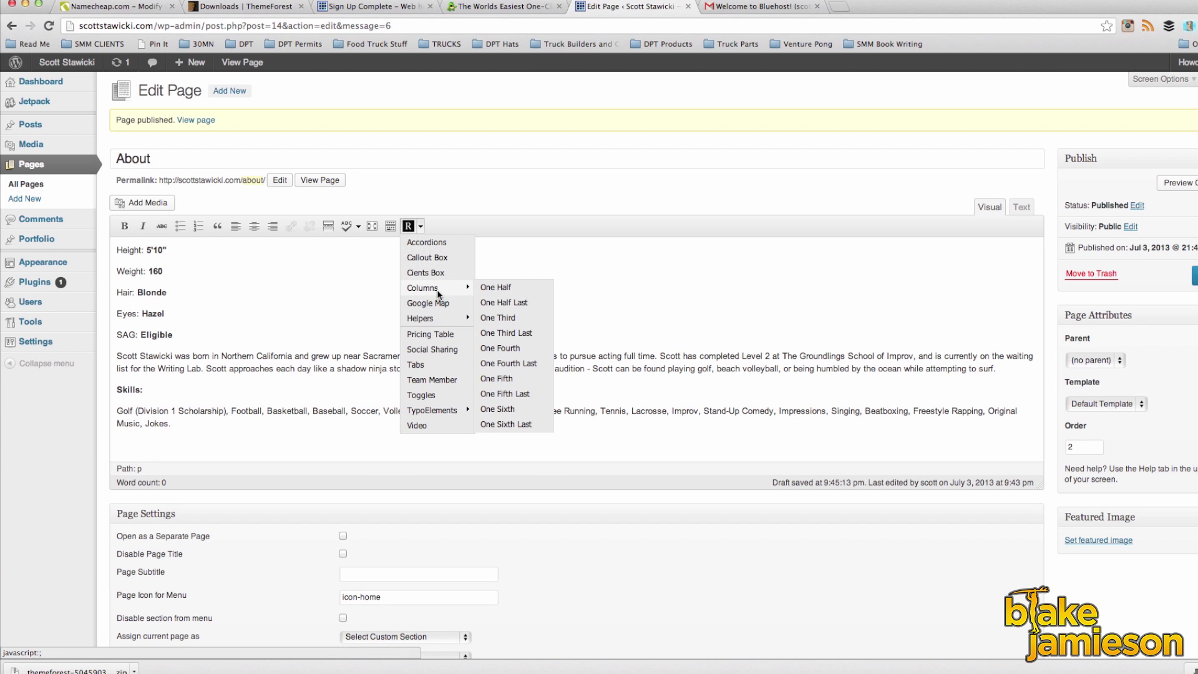
left_click(500, 379)
left_click_drag(267, 250, 321, 251)
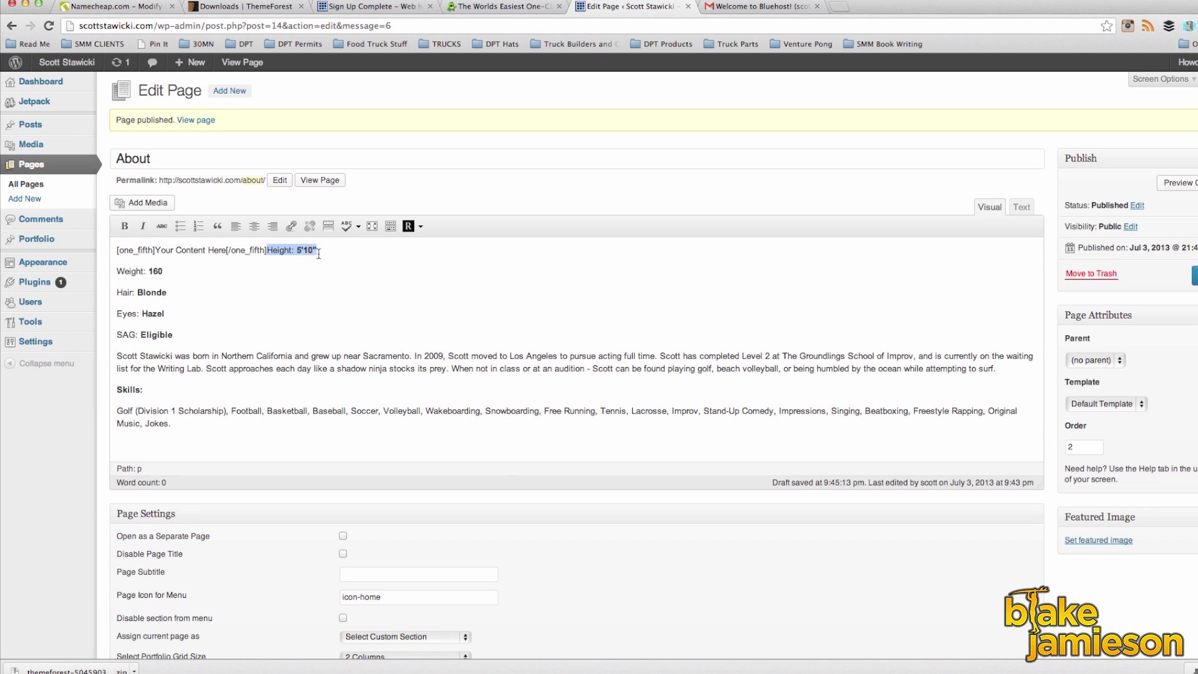
key("super+x")
left_click_drag(156, 249, 227, 251)
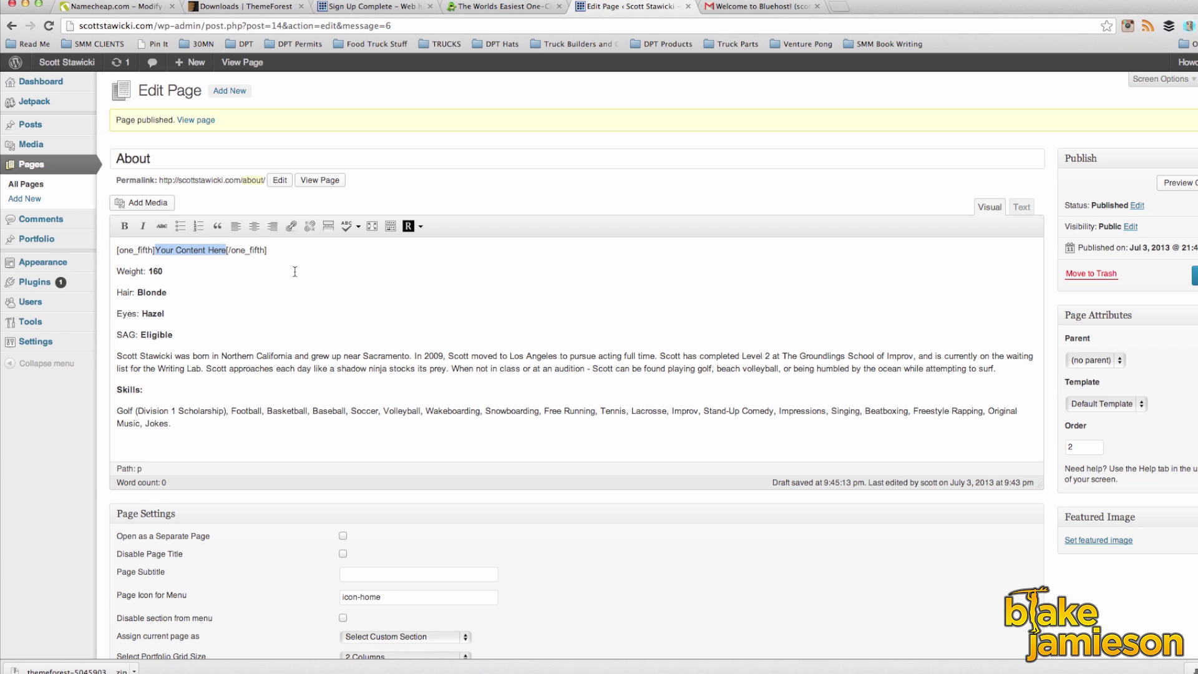
key("super+v")
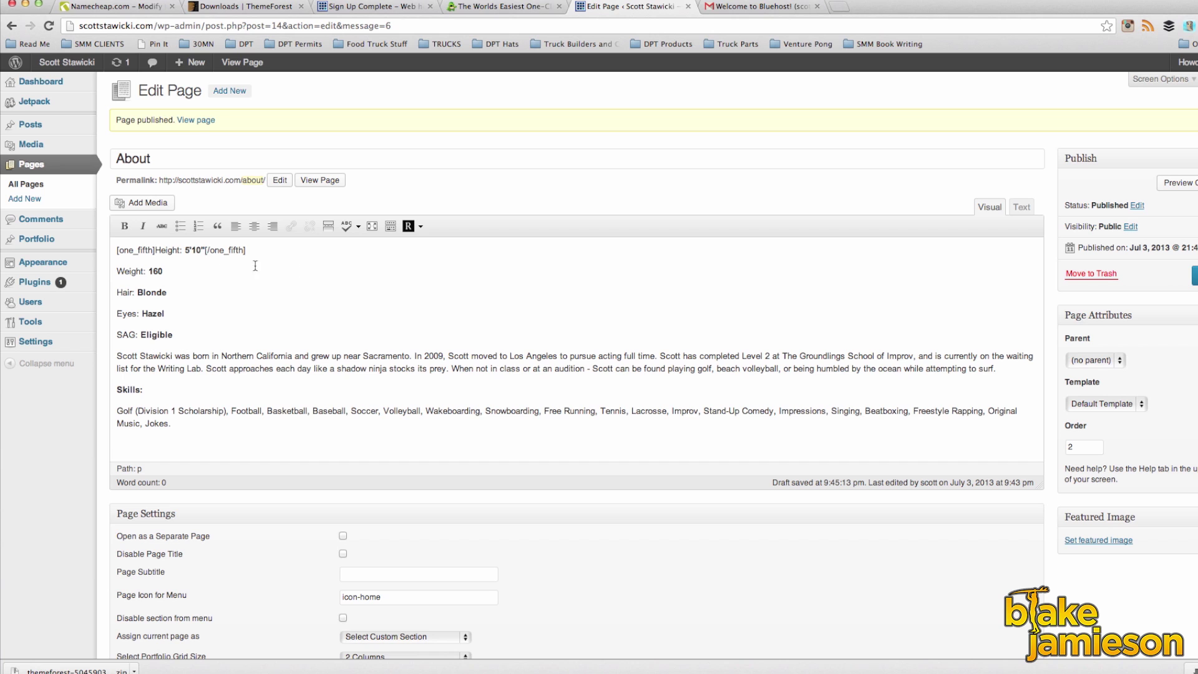
Step: Wrap the Weight: 160 line in a One Fifth column shortcode
left_click(409, 226)
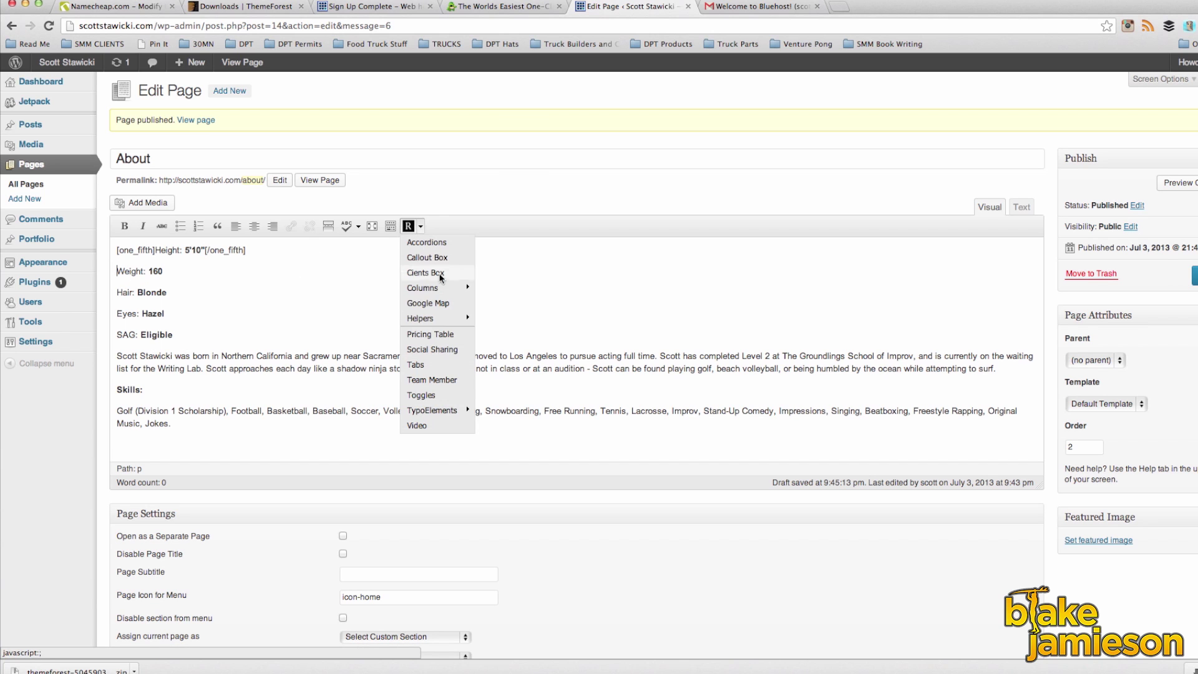
mouse_move(458, 289)
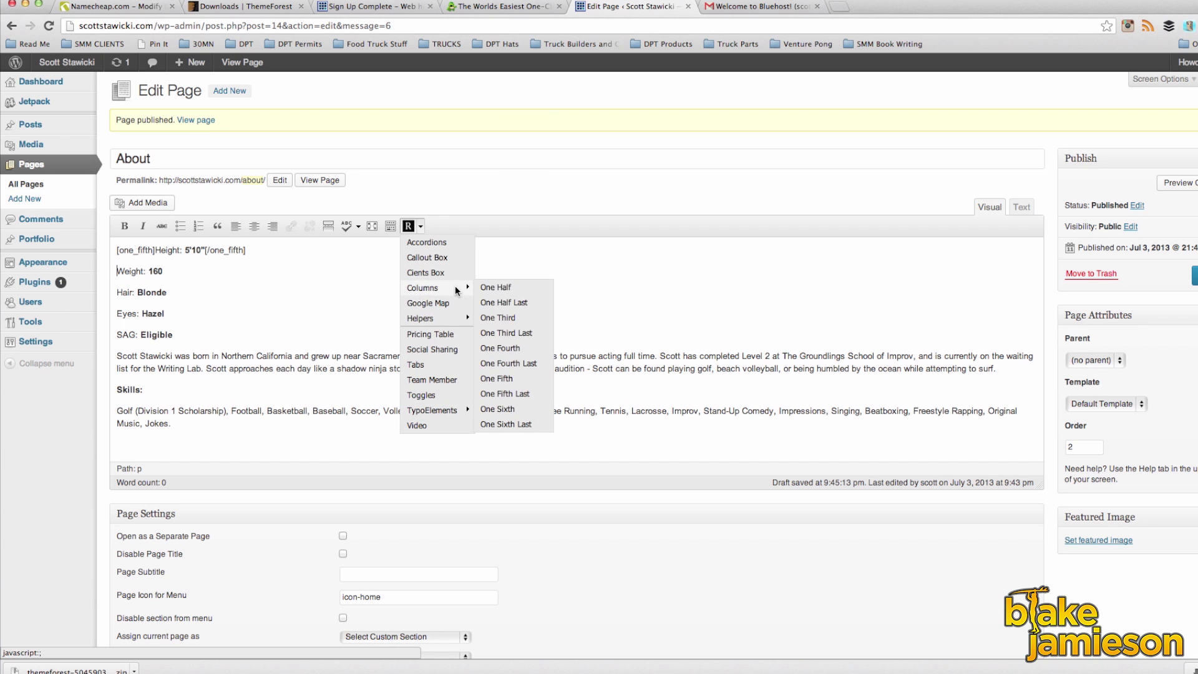
left_click(506, 378)
left_click_drag(268, 275, 315, 275)
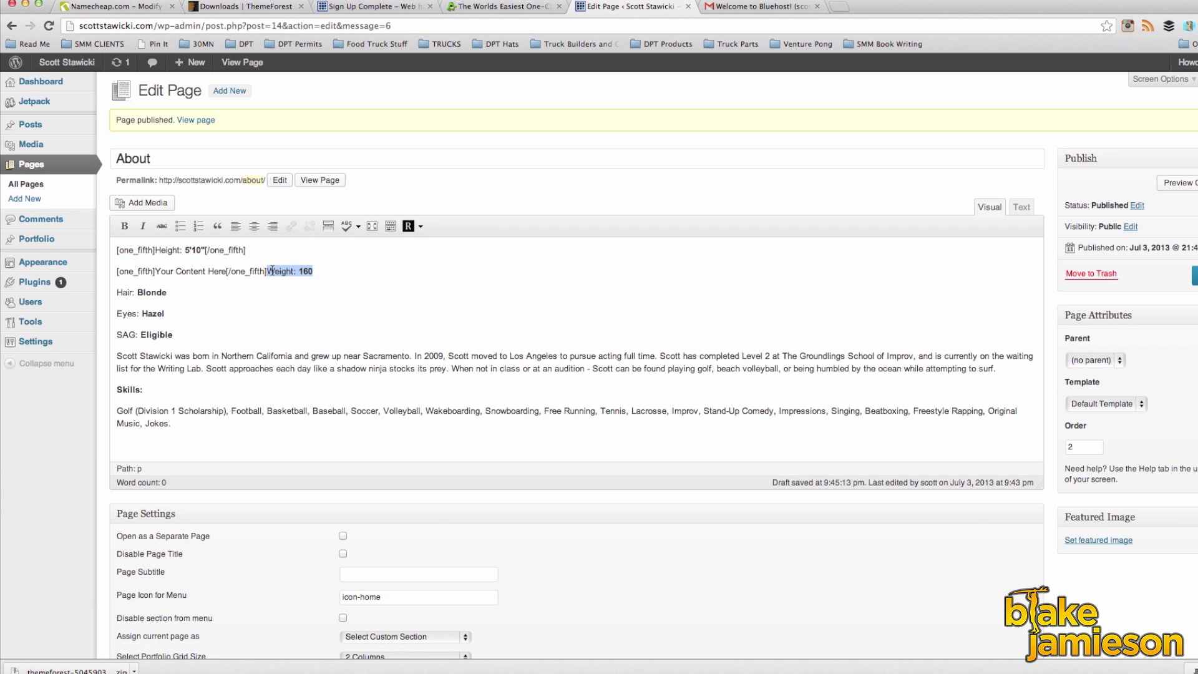
key("super+x")
left_click_drag(154, 272, 226, 272)
key("super+v")
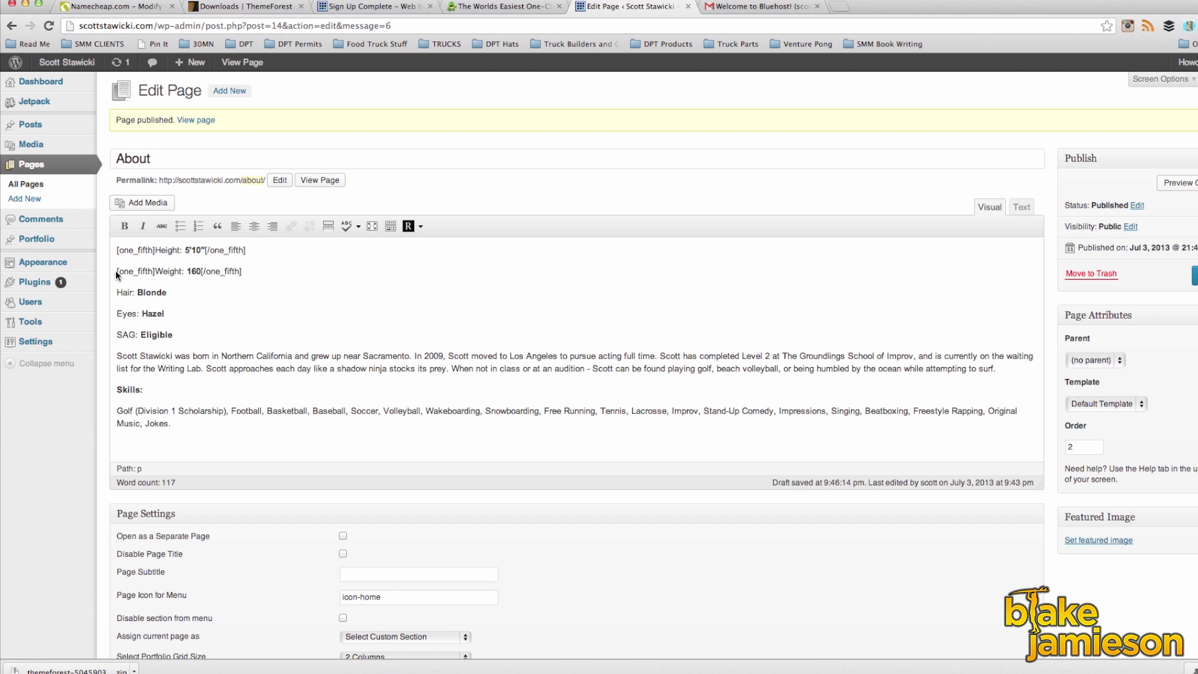
Step: Insert One Fifth columns before the Hair and Eyes lines and a One Fifth Last column before SAG
left_click(421, 226)
mouse_move(437, 286)
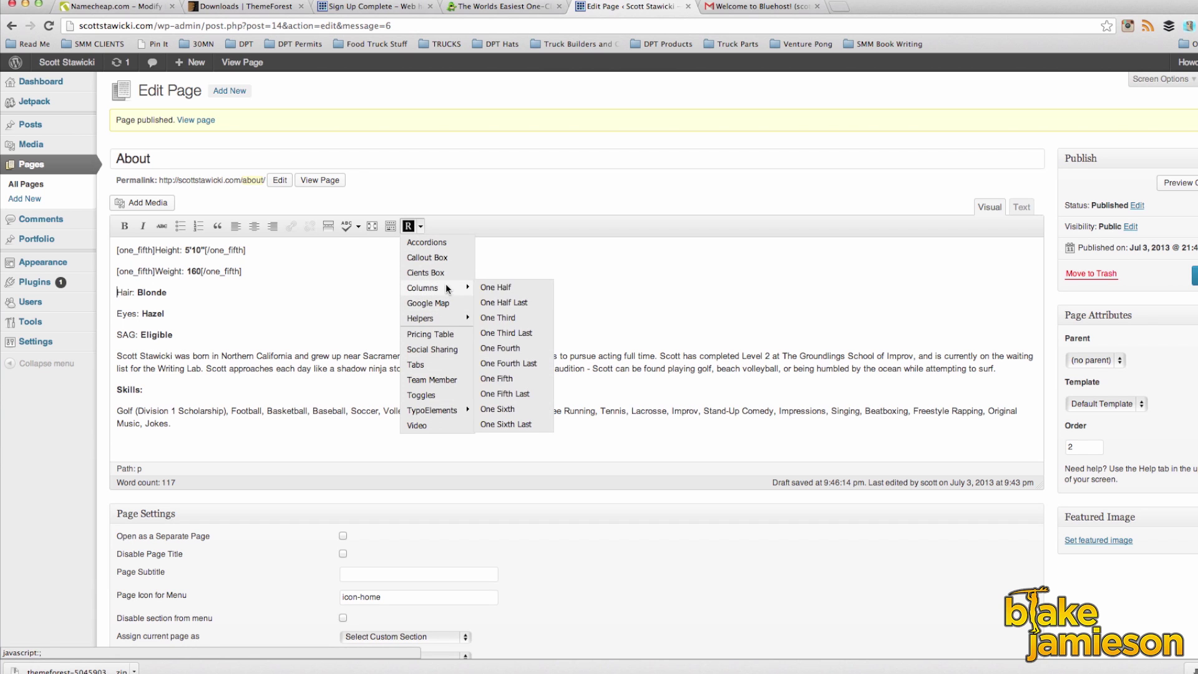
left_click(522, 373)
left_click(117, 314)
left_click(420, 225)
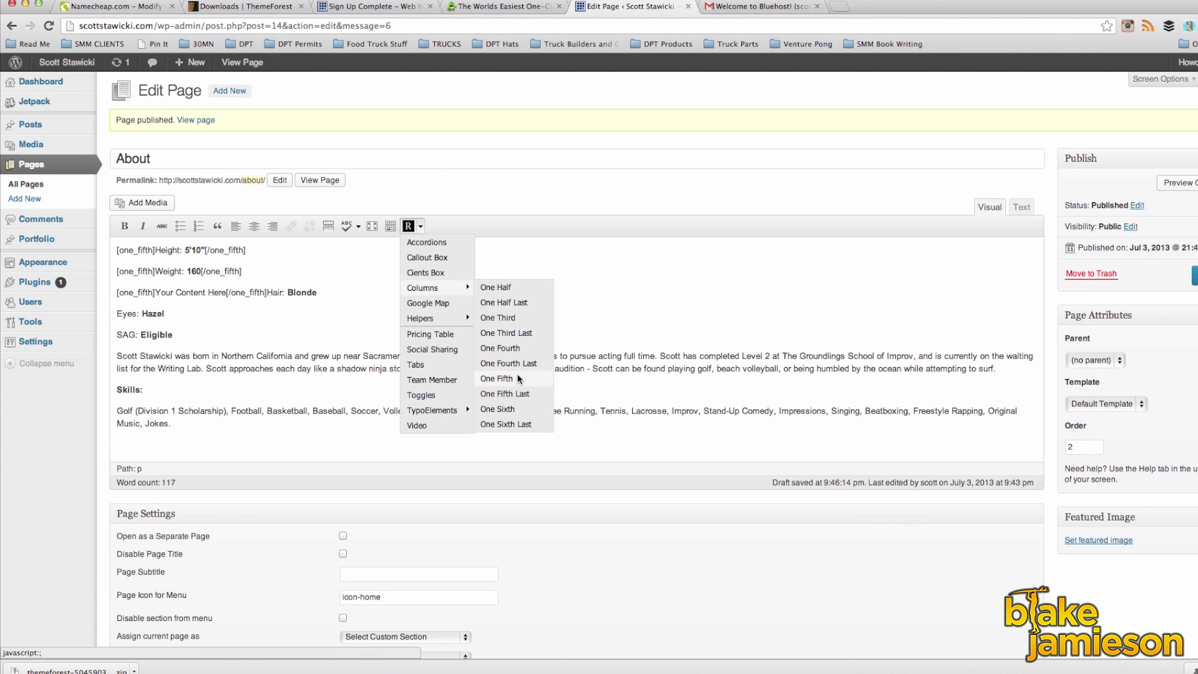
left_click(523, 372)
left_click(116, 335)
left_click(420, 226)
mouse_move(437, 288)
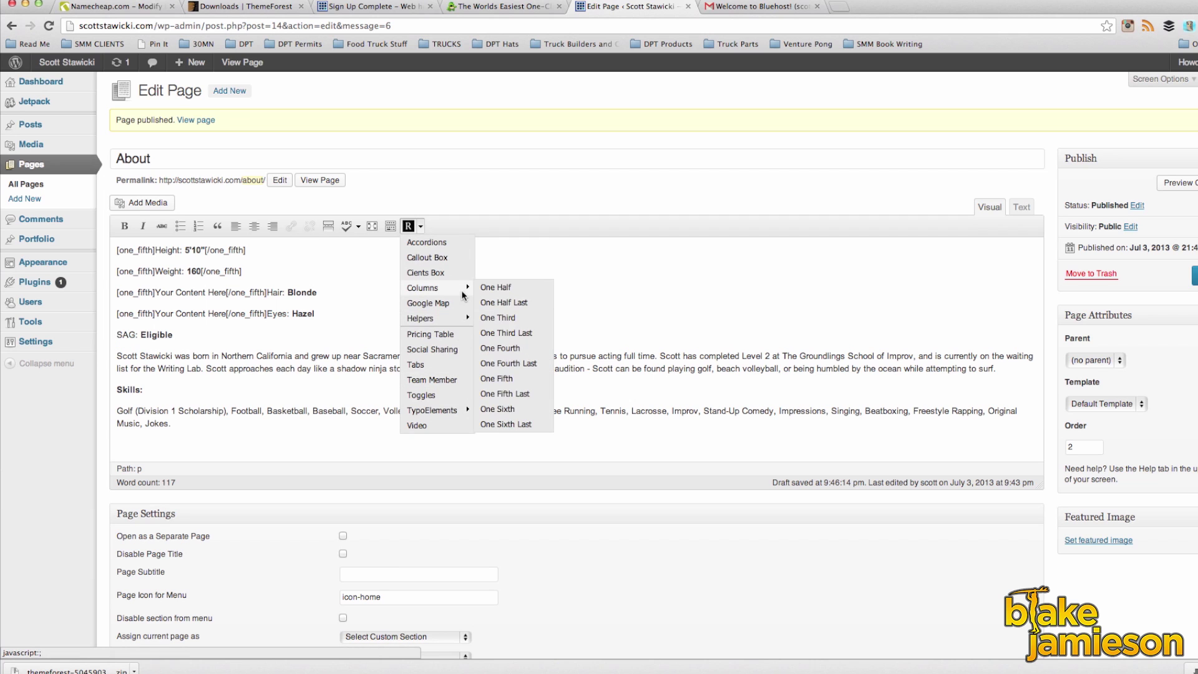
left_click(506, 394)
Step: Move Hair: Blonde, Eyes: Hazel and SAG: Eligible into their columns and update the page
left_click_drag(268, 292, 326, 293)
key("BackSpace")
left_click_drag(155, 293, 317, 310)
key("ctrl+v")
key("ctrl+x")
left_click_drag(155, 313, 226, 313)
key("ctrl+v")
left_click_drag(303, 335, 361, 335)
key("ctrl+x")
left_click_drag(174, 334, 245, 335)
key("ctrl+v")
scroll(196, 386, "down", 2)
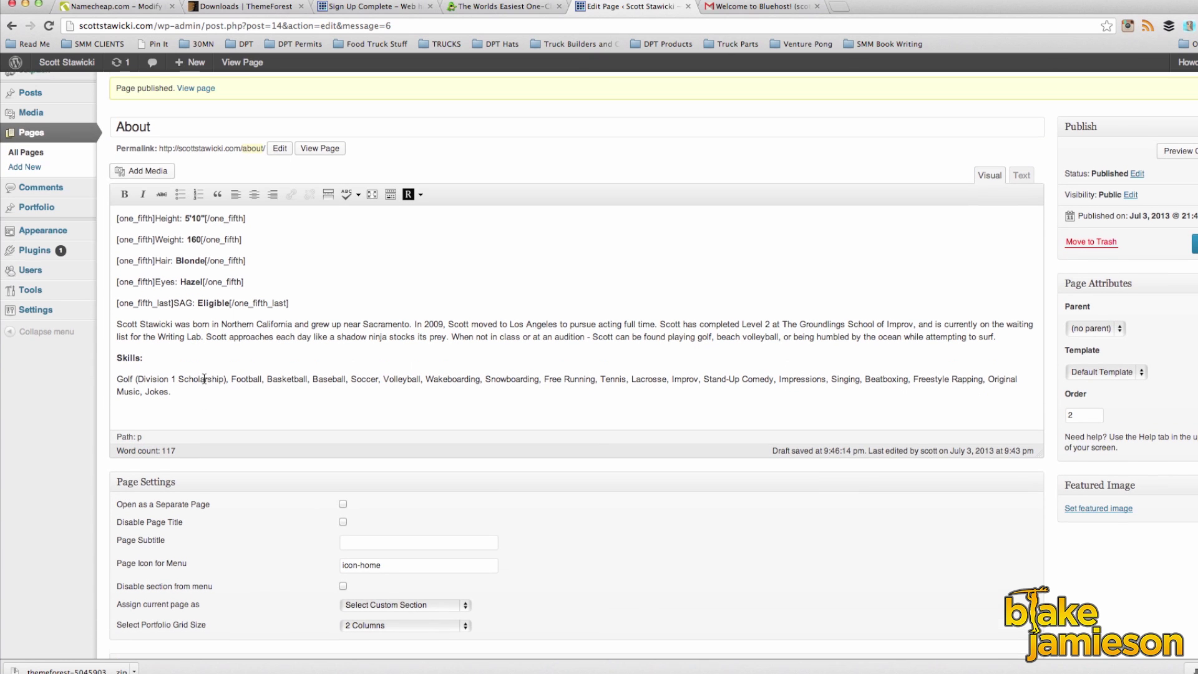
left_click(1195, 256)
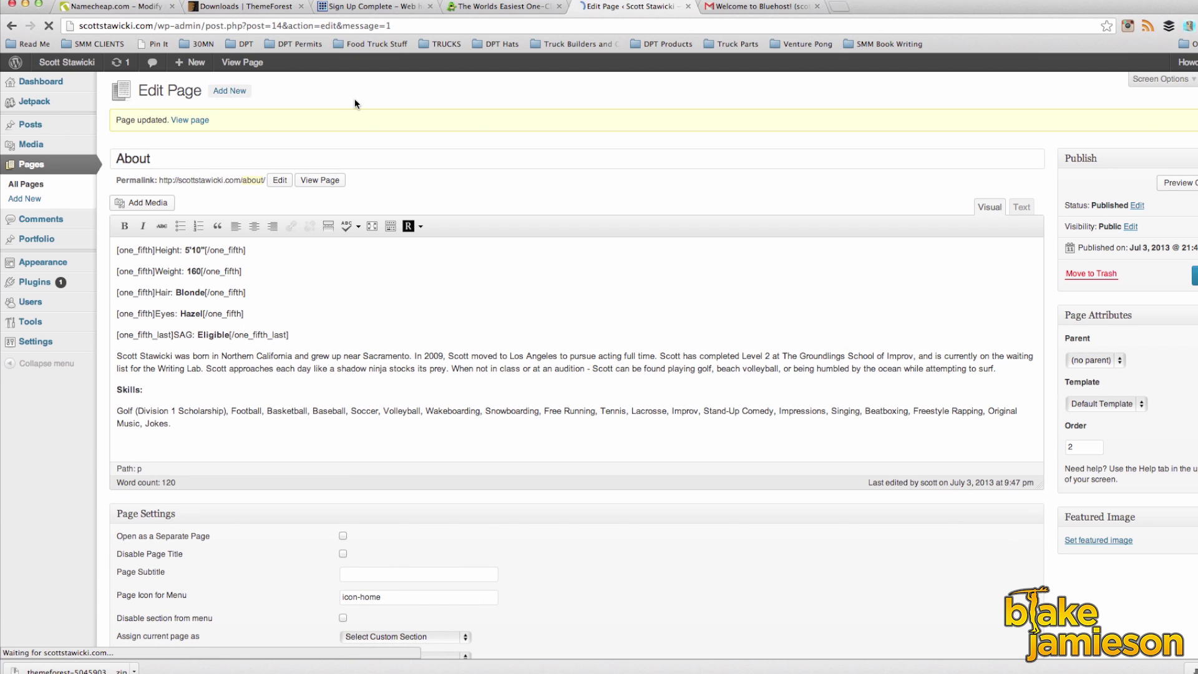
Step: Create a page titled Portfolio with order 3, assigned as Portfolio Section with a 3 Columns grid
left_click(230, 90)
type("Portfolio")
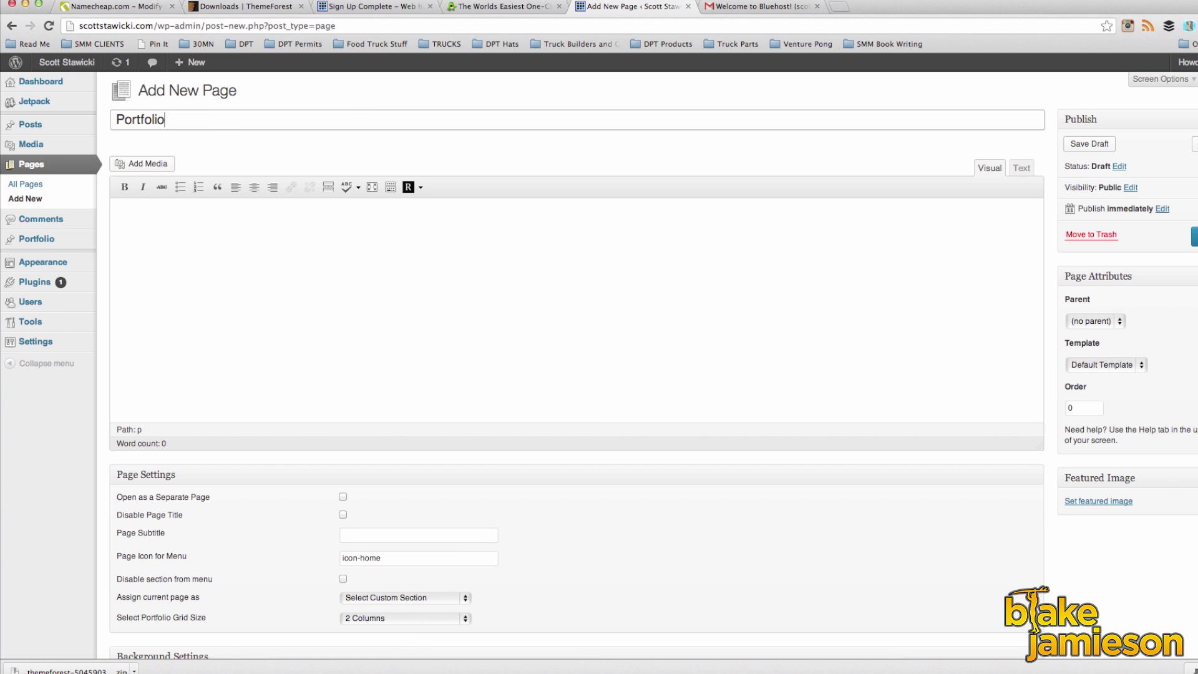
double_click(1084, 408)
type("3")
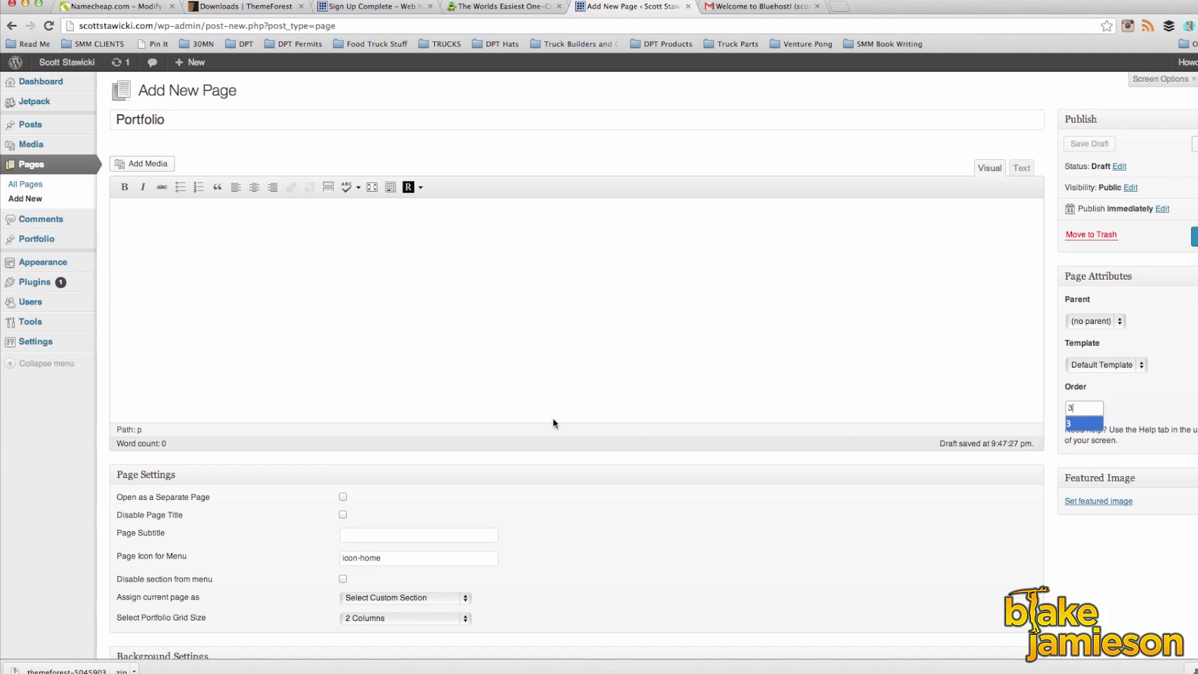
scroll(343, 391, "down", 1)
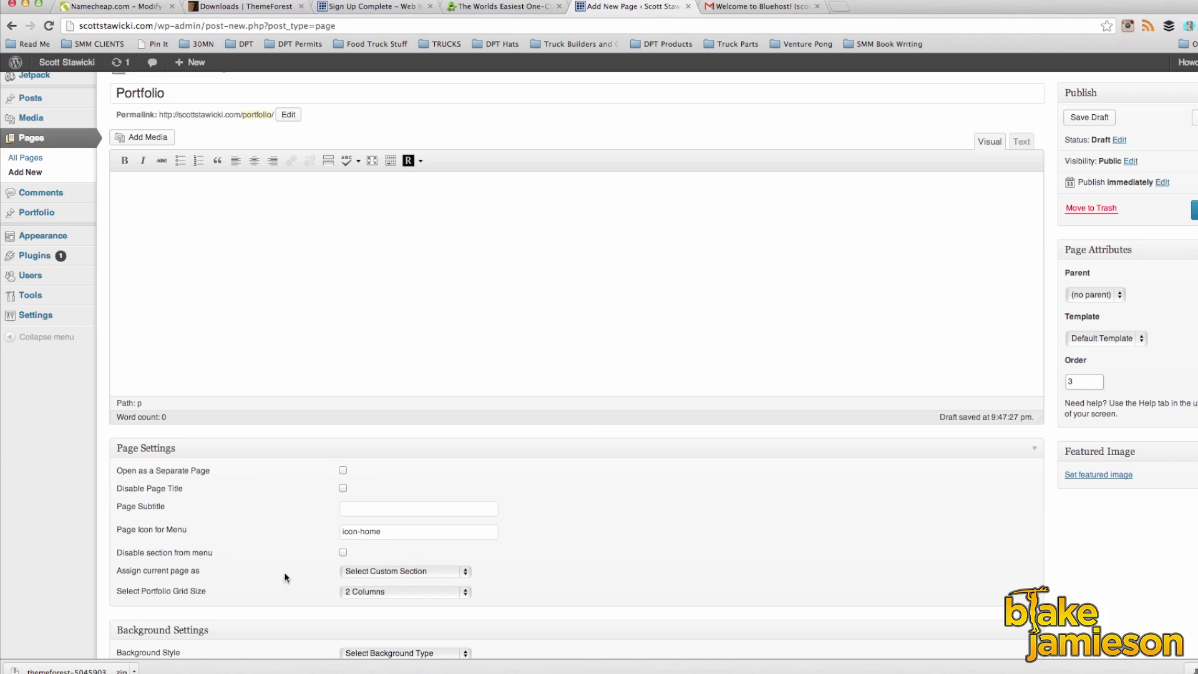
left_click(410, 571)
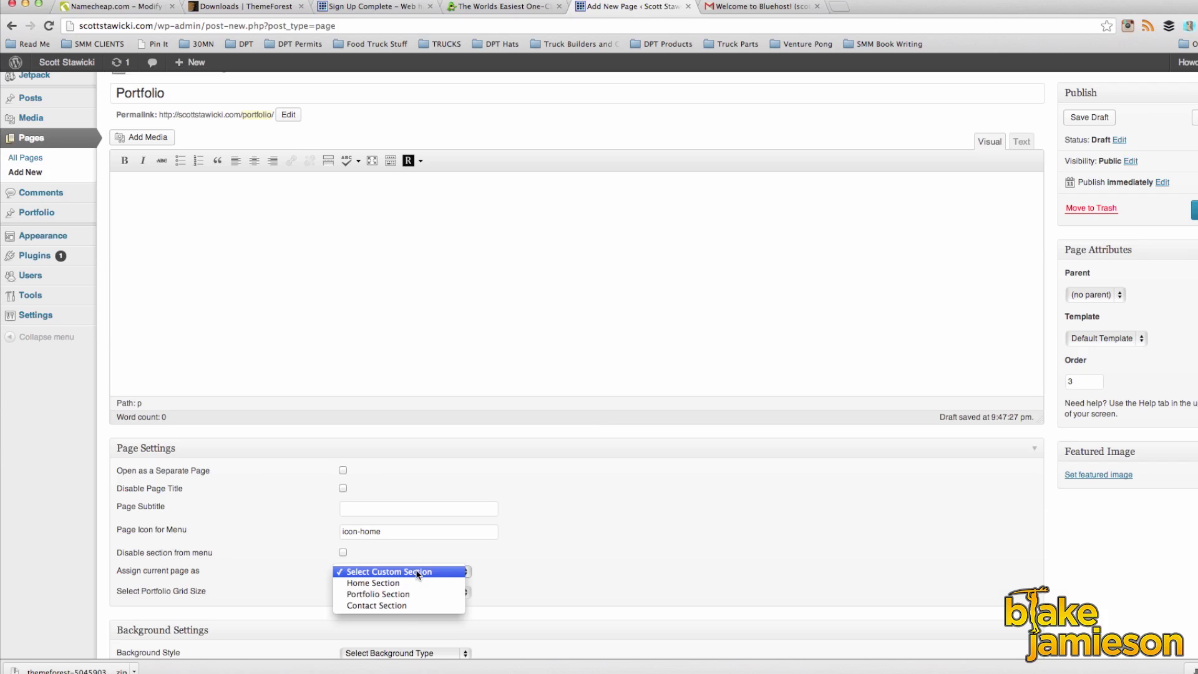
left_click(387, 596)
left_click(388, 593)
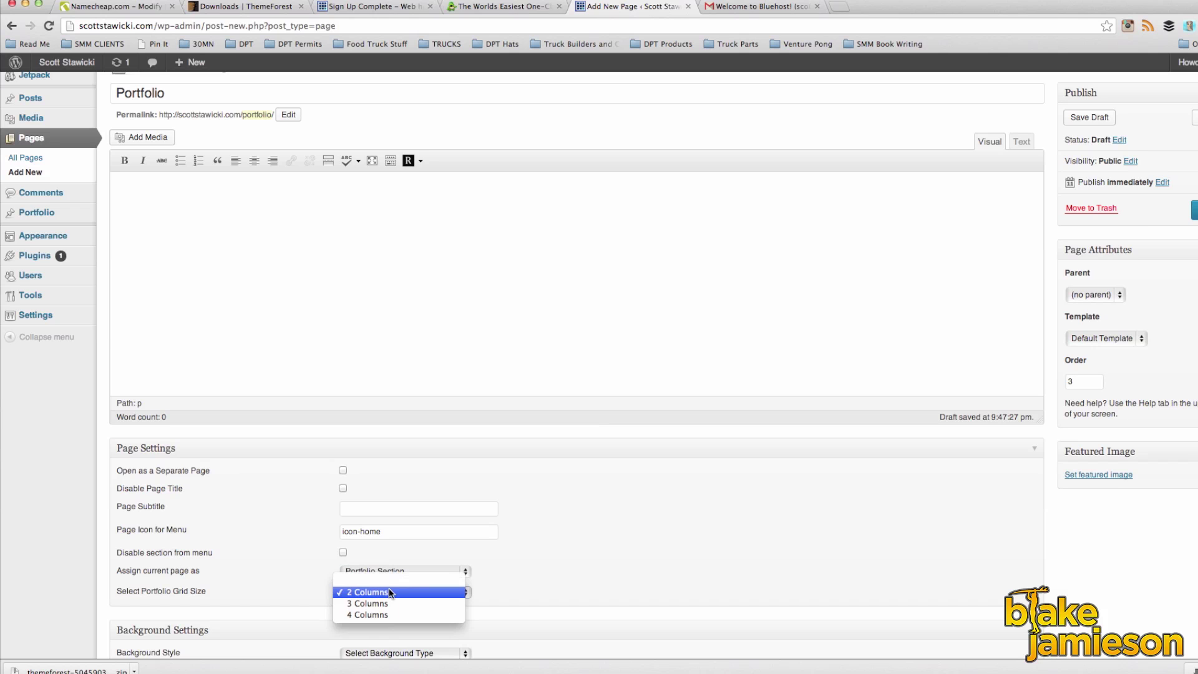
left_click(385, 604)
Step: Give the Portfolio page the blue #679ac6 background from the notes and publish it
scroll(537, 573, "down", 10)
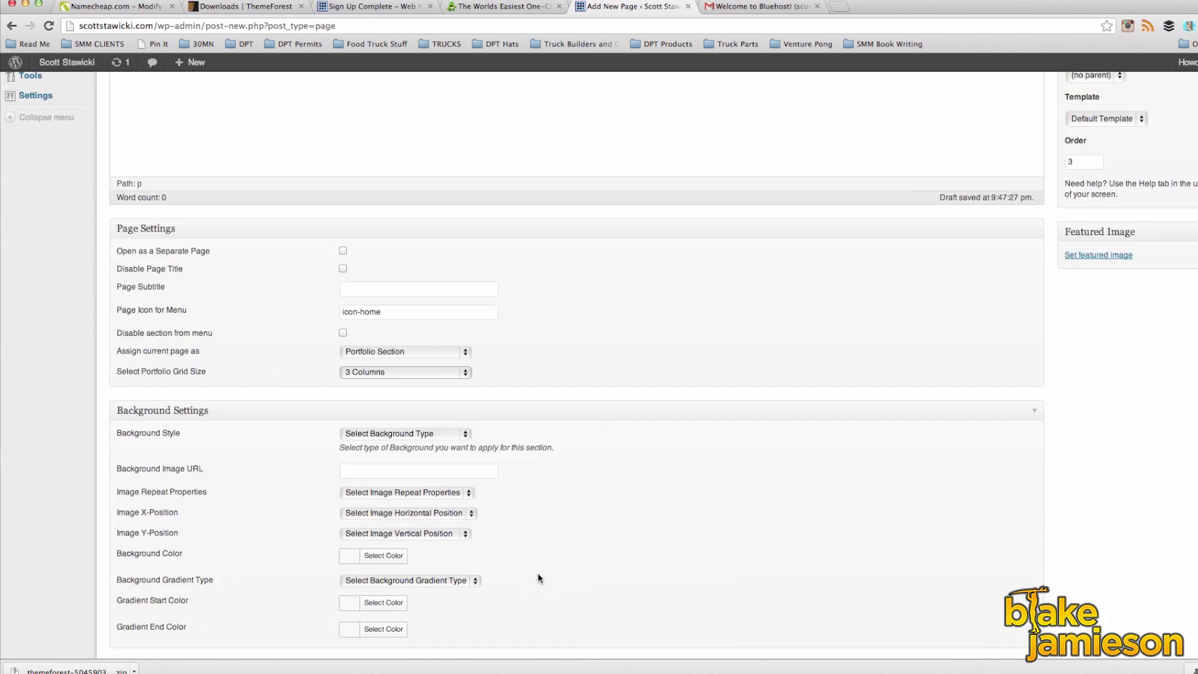
left_click(373, 336)
left_click(415, 387)
left_click(498, 656)
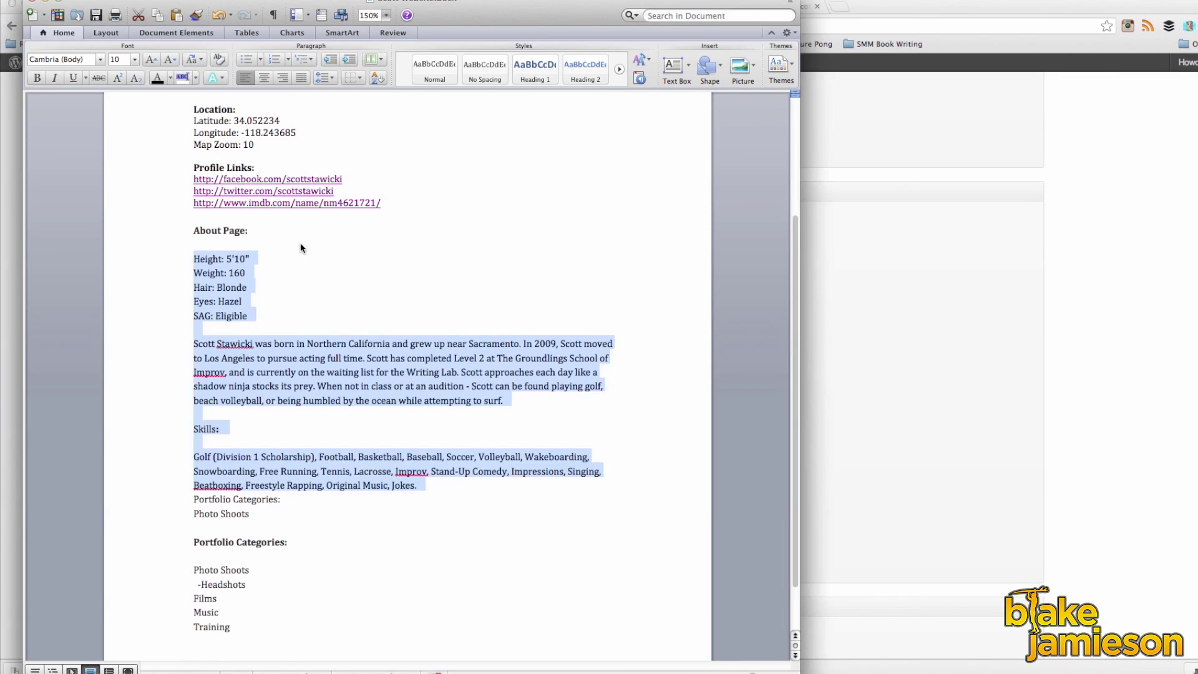
triple_click(256, 267)
key("super+c")
key("super+Tab")
left_click(447, 340)
key("super+v")
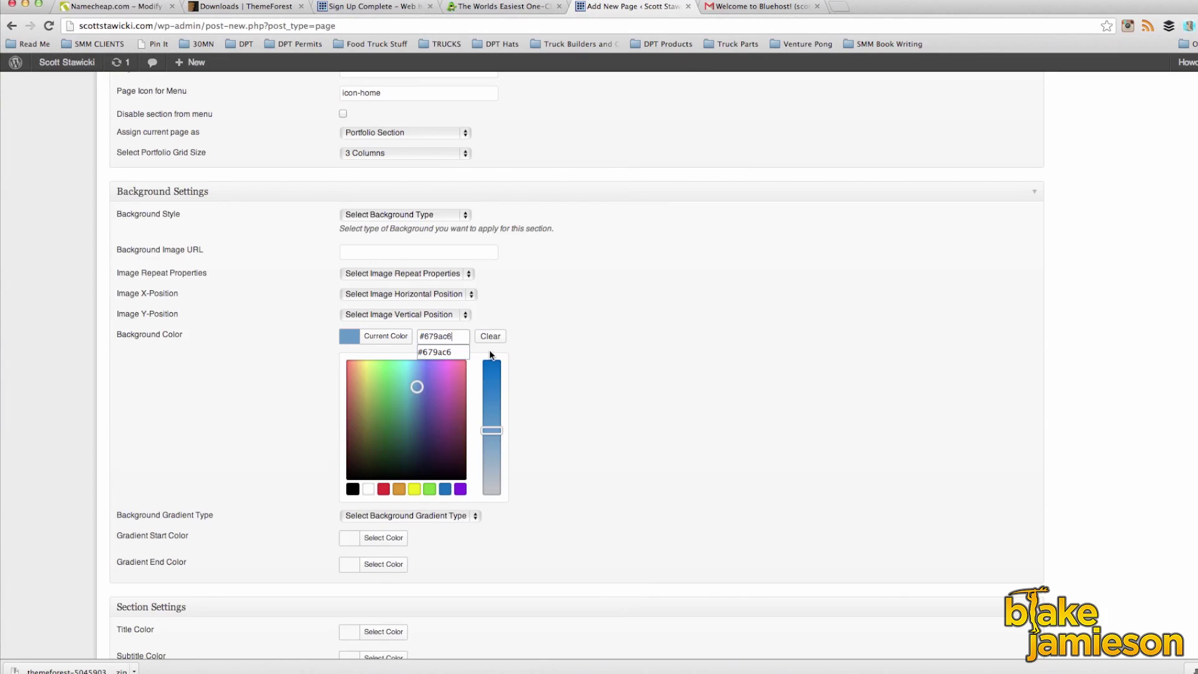
left_click(575, 350)
scroll(574, 350, "up", 10)
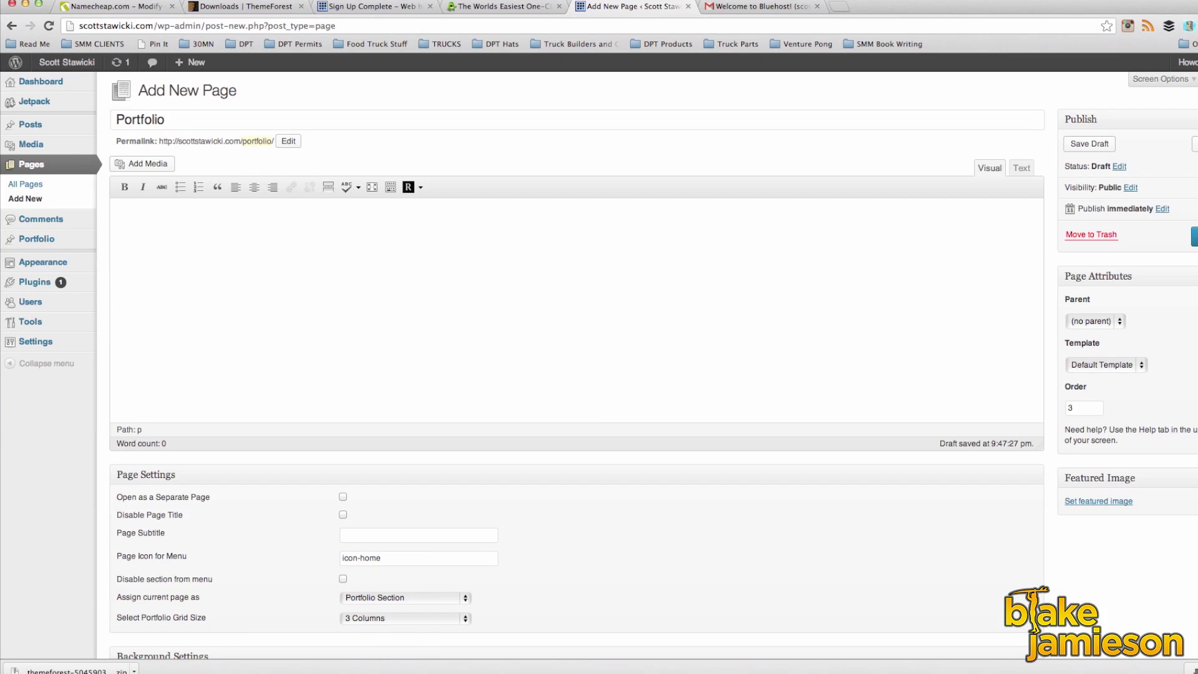
left_click(1194, 236)
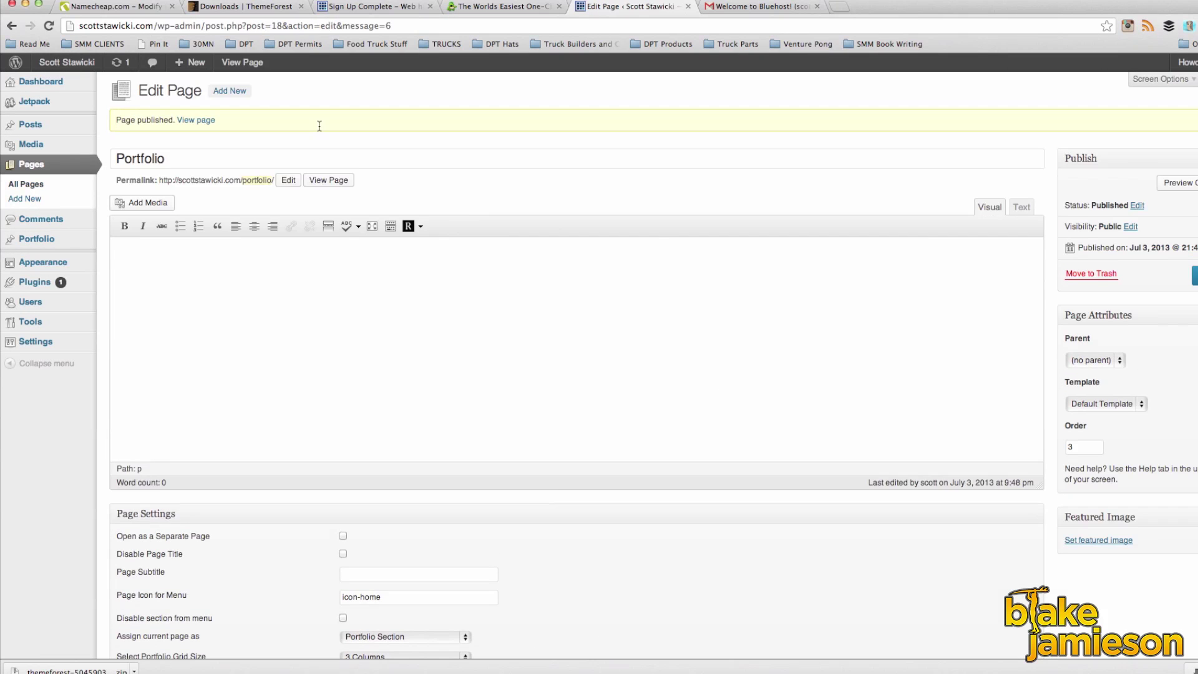
Step: Create a page titled Contact with order 4, assigned as Contact Section
key("super+Left")
type("Contact")
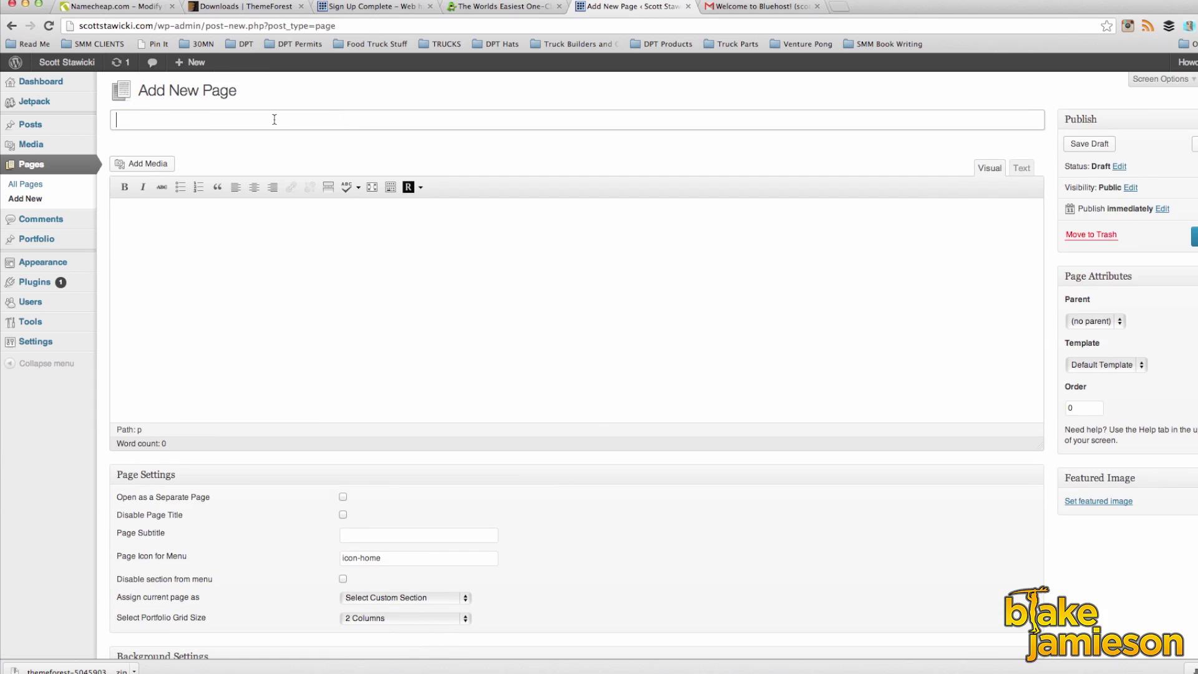
left_click(1087, 407)
key("BackSpace")
type("4")
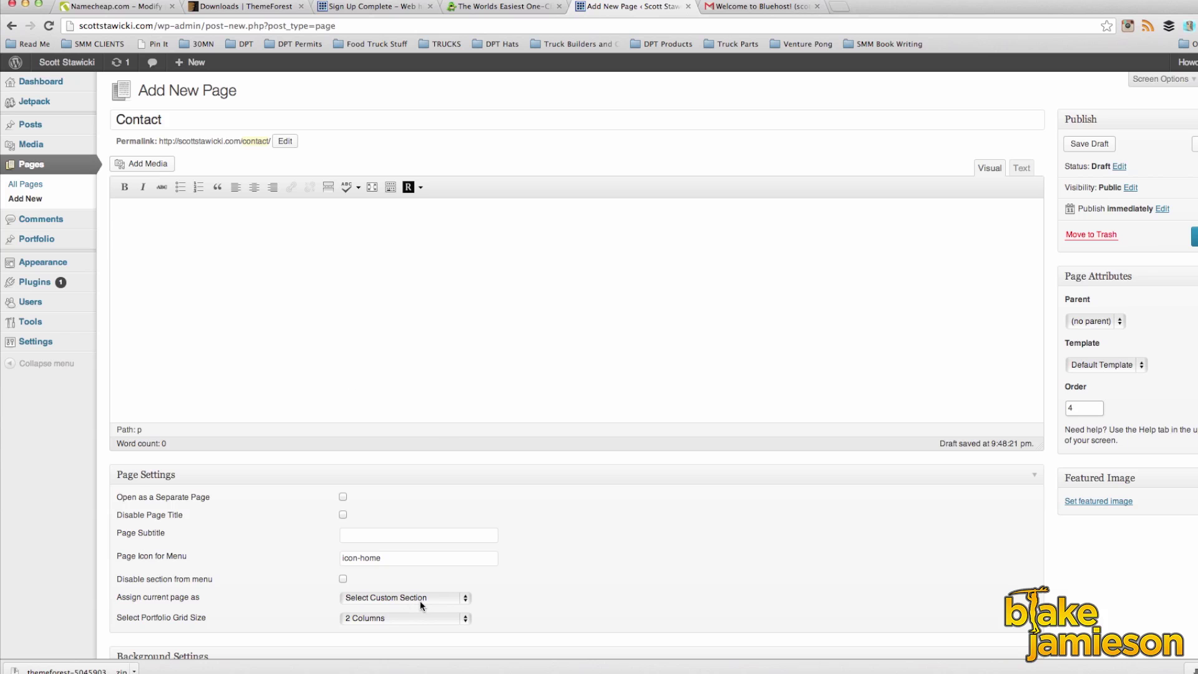
left_click(421, 603)
left_click(390, 632)
Step: Give the Contact page the orange #f57c2d background from the notes and publish it
scroll(657, 552, "down", 2)
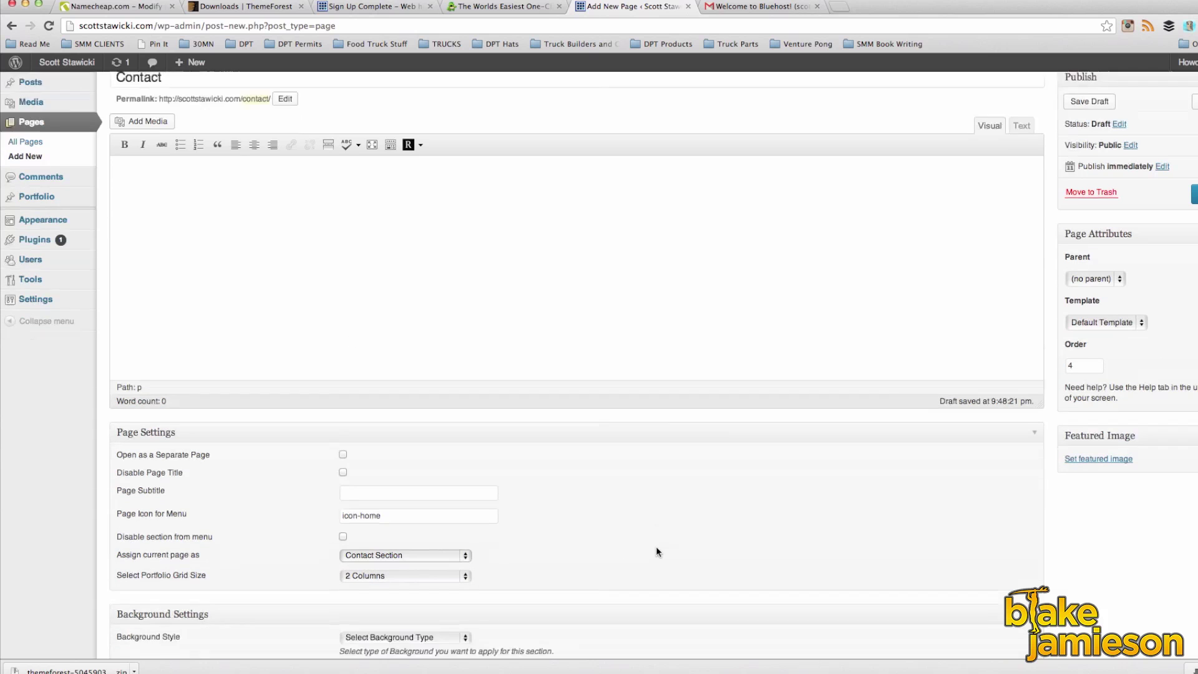
scroll(657, 546, "down", 10)
left_click(382, 336)
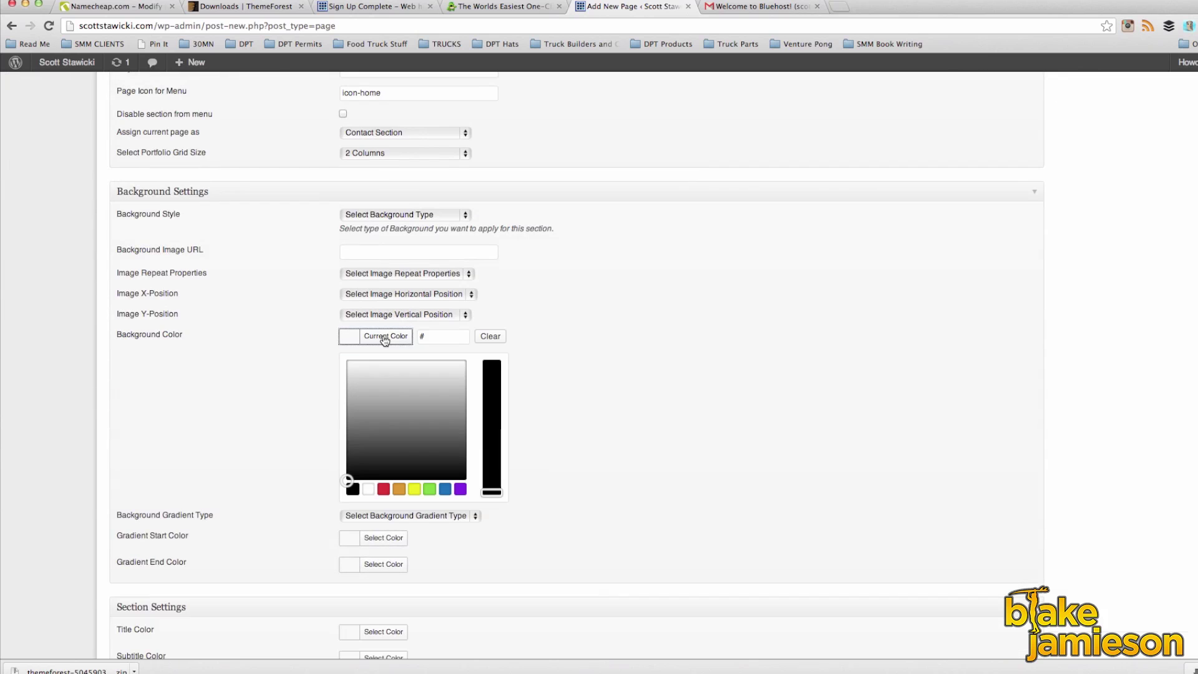
left_click(400, 490)
left_click(679, 663)
left_click_drag(247, 218, 190, 219)
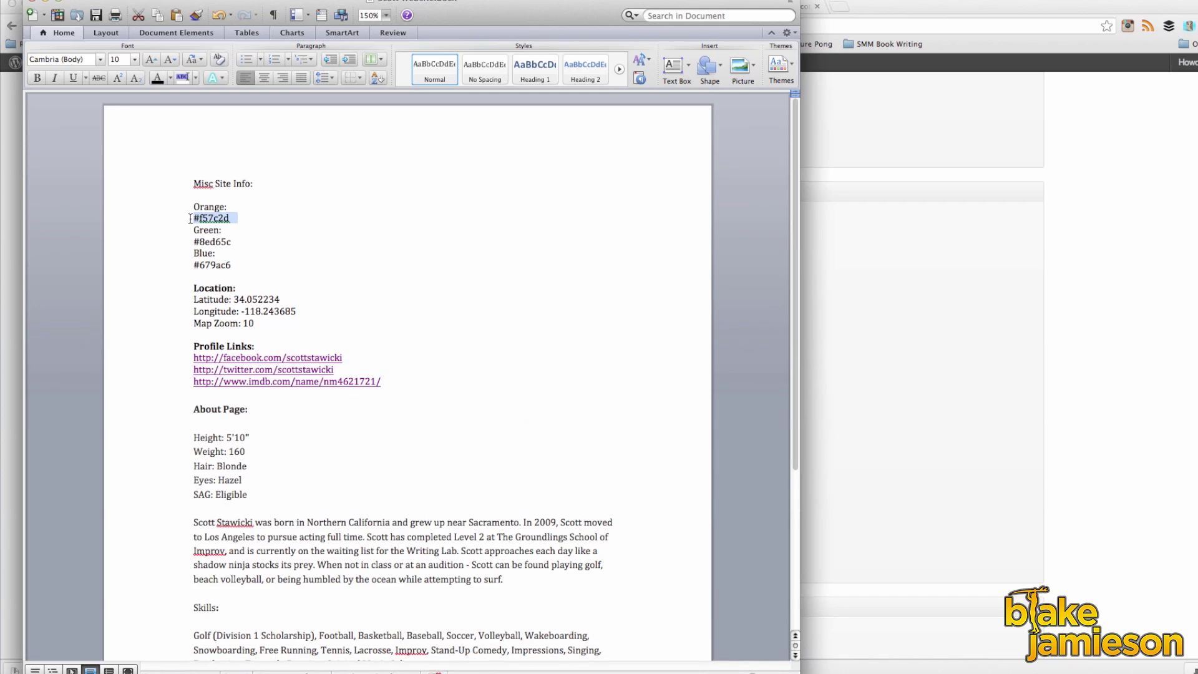
key("super+c")
key("super+Tab")
double_click(430, 337)
key("super+v")
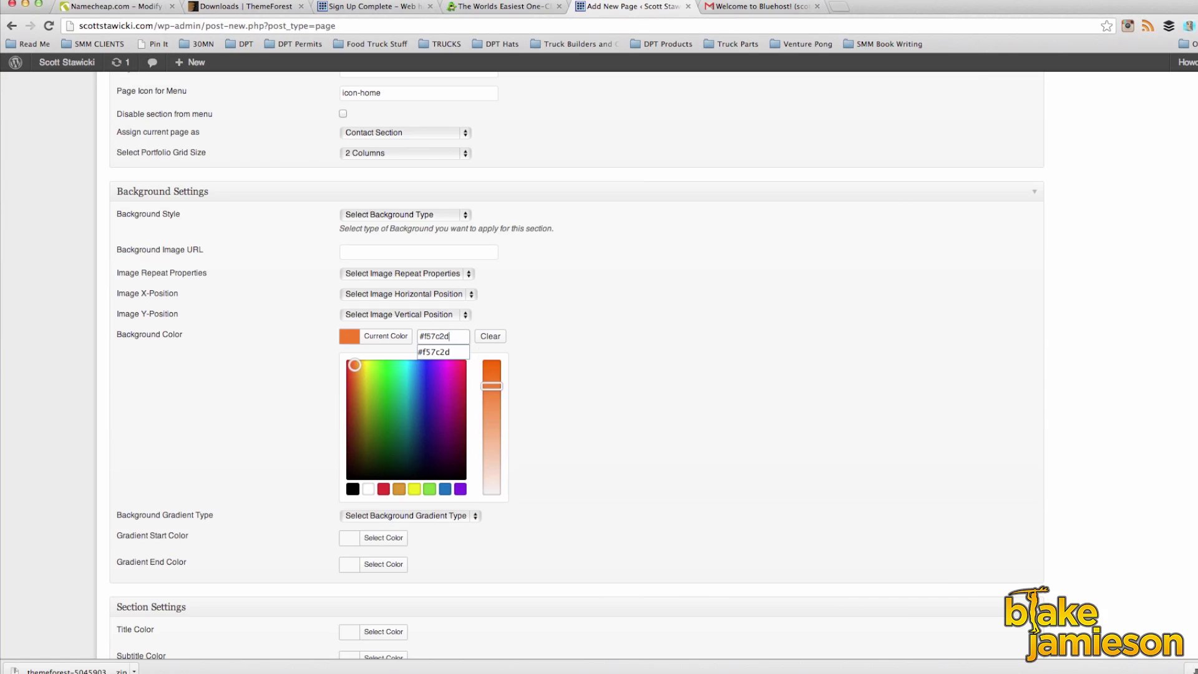
left_click(568, 346)
scroll(568, 343, "up", 10)
left_click(1194, 237)
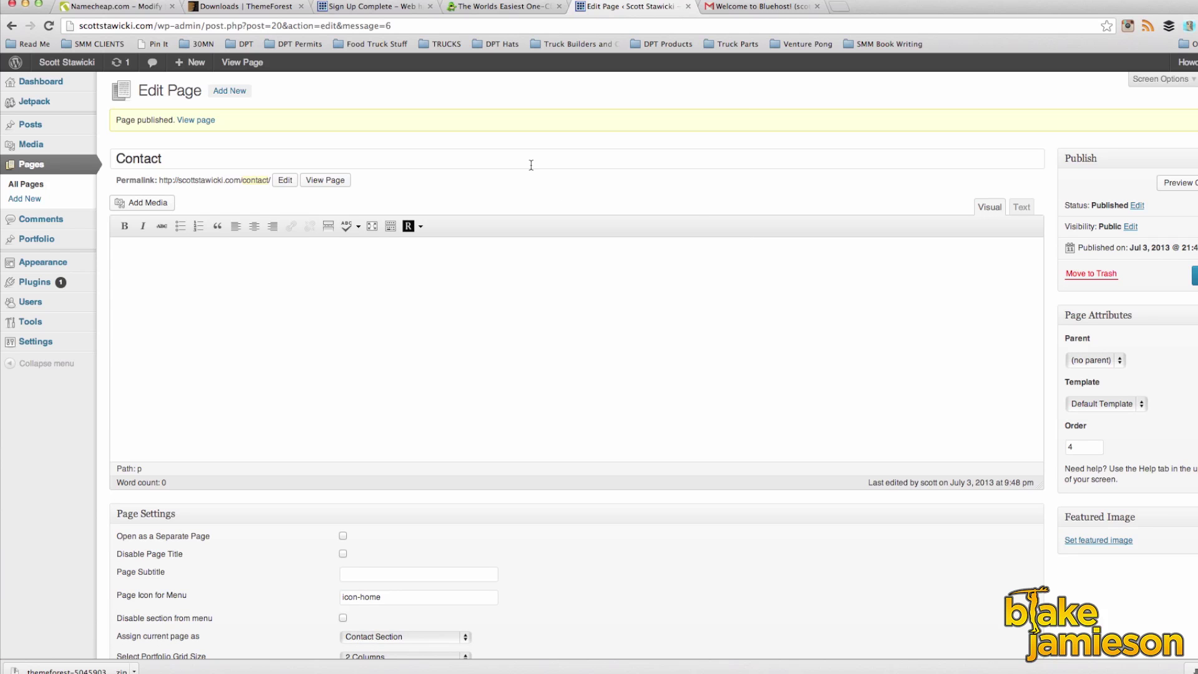
left_click(32, 241)
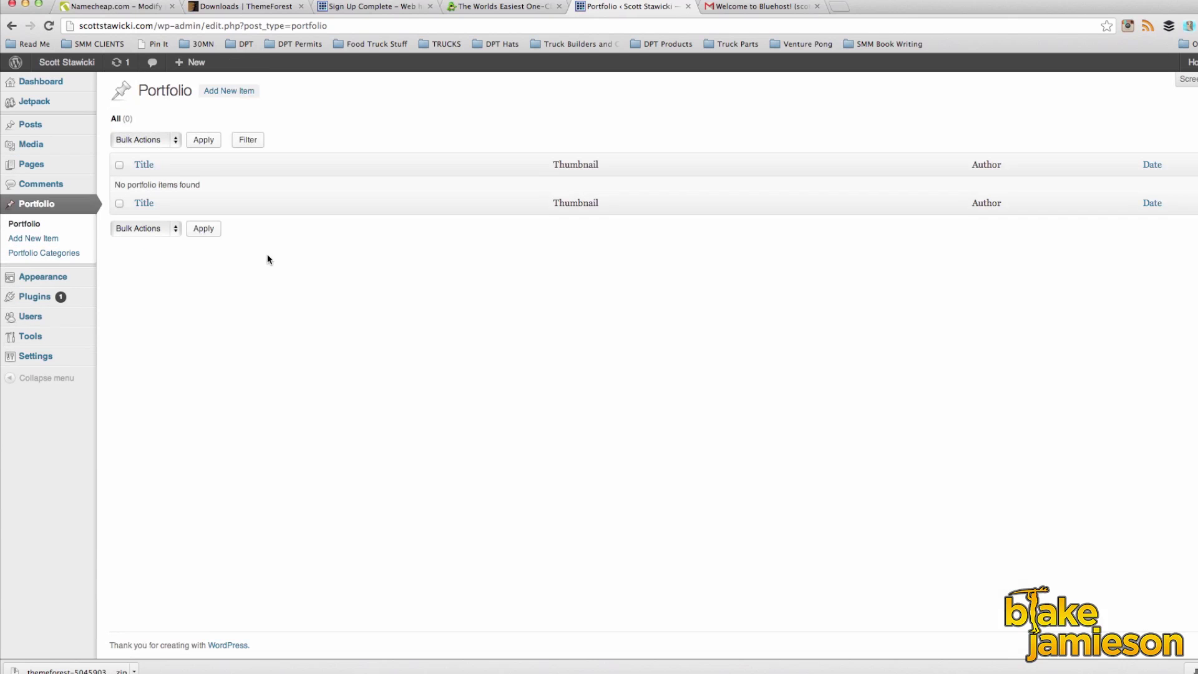
Step: Start a new portfolio item and upload the first website photo as its featured image
left_click(239, 91)
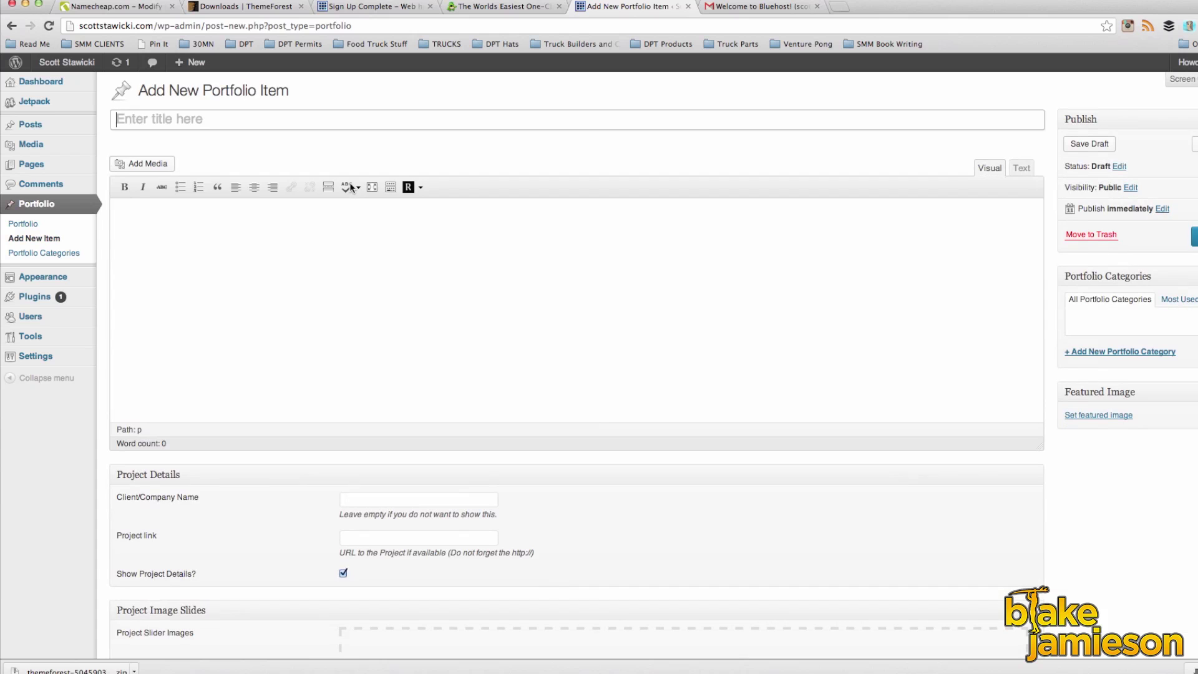
left_click(1090, 416)
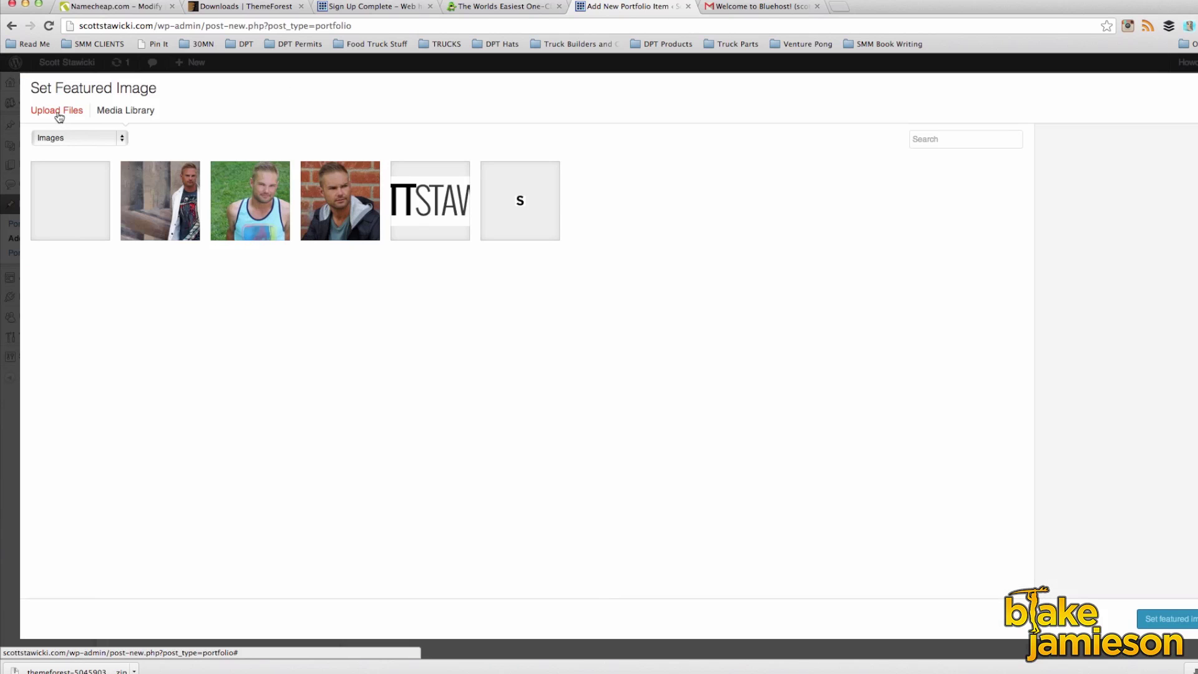
left_click(57, 112)
left_click(623, 345)
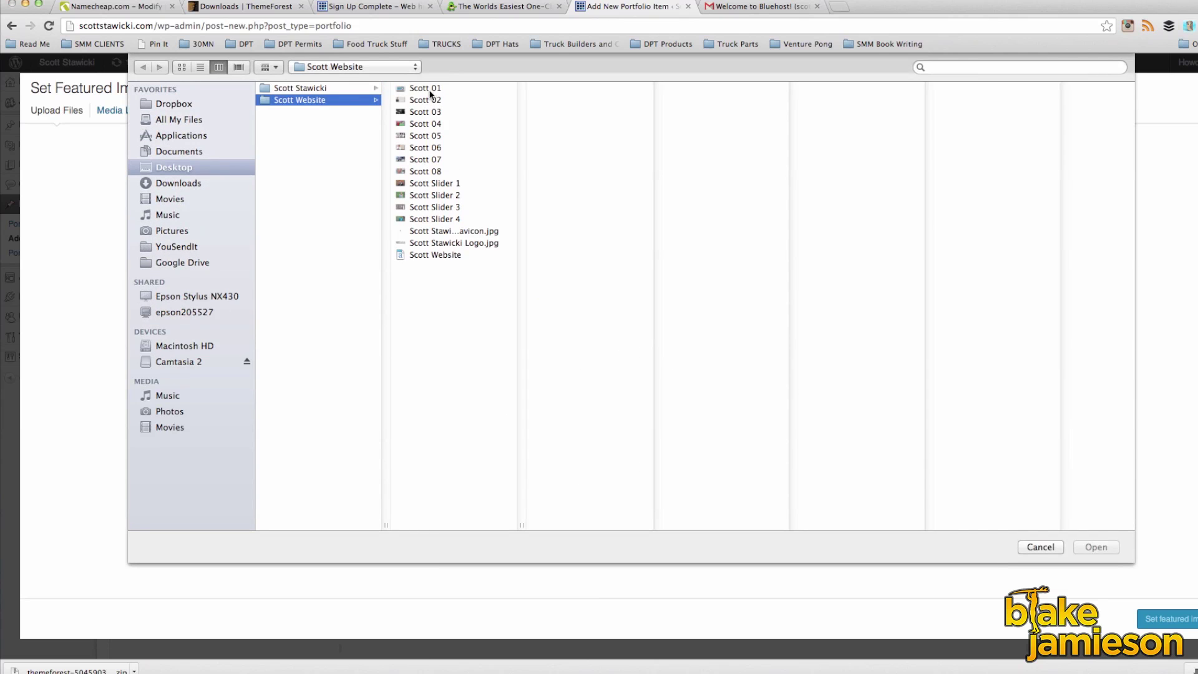
left_click(431, 90)
left_click(1096, 547)
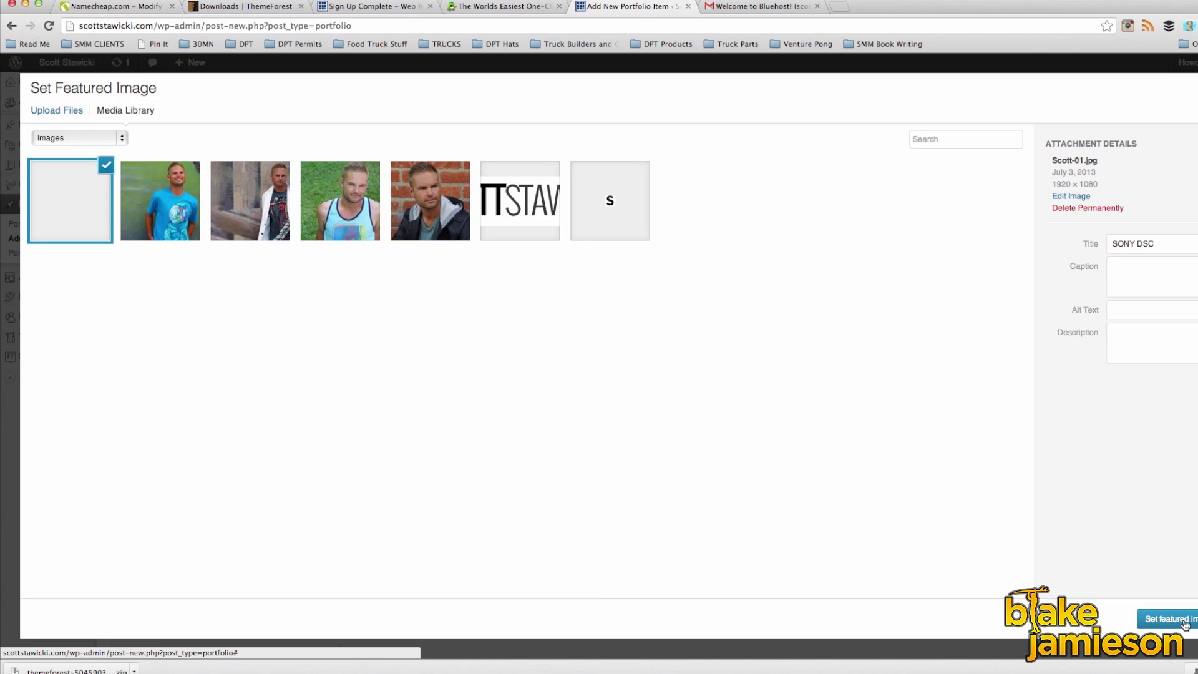
left_click(1186, 624)
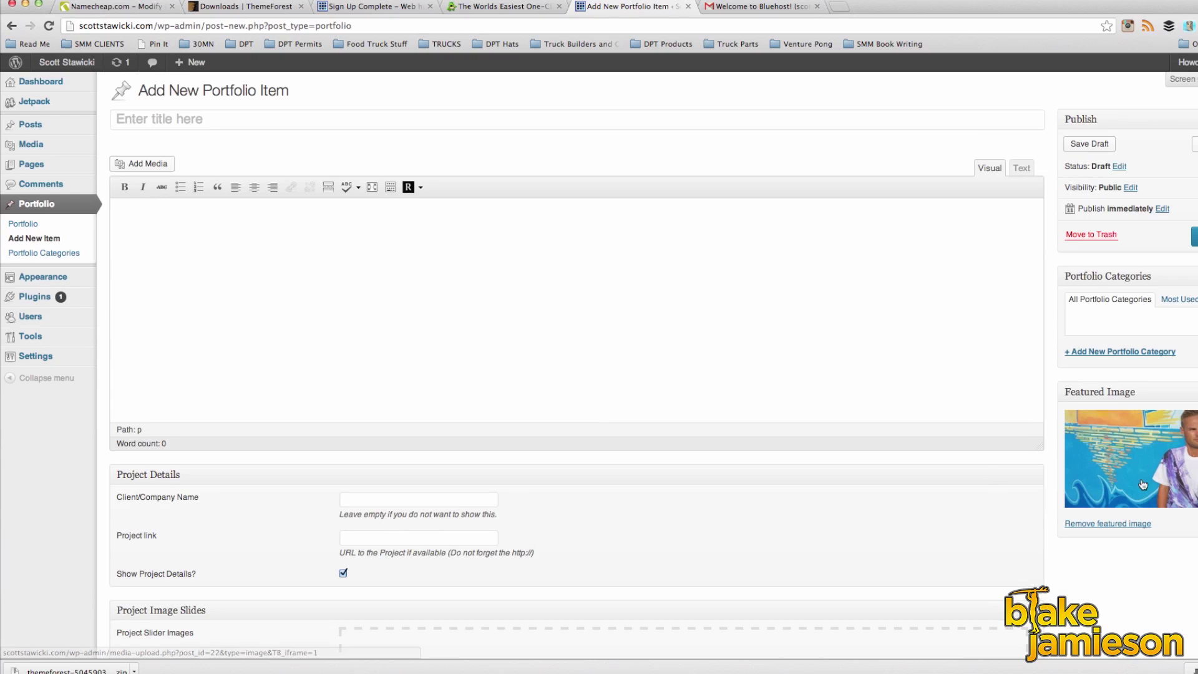
Step: Title the item DesignByHumans, create a Photo Shoots category for it, and publish
left_click(230, 120)
type("DesignByHumn")
type("ns")
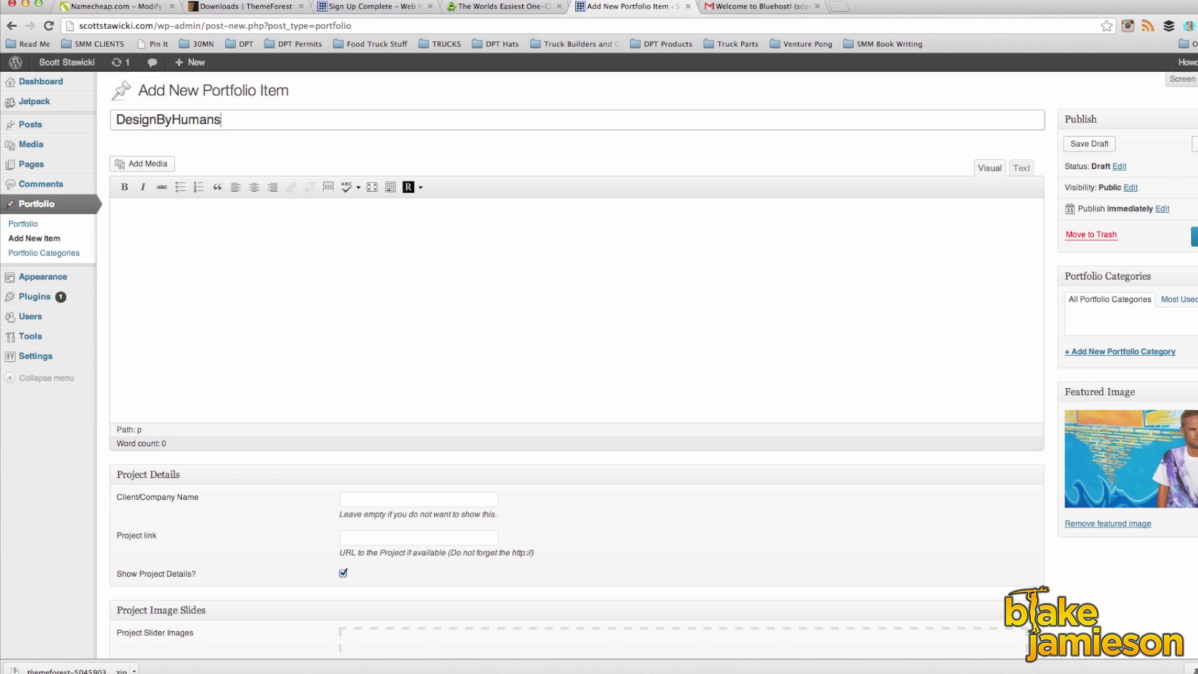
left_click(1093, 352)
type("OP")
key("BackSpace")
key("BackSpace")
type("Photo Shoots")
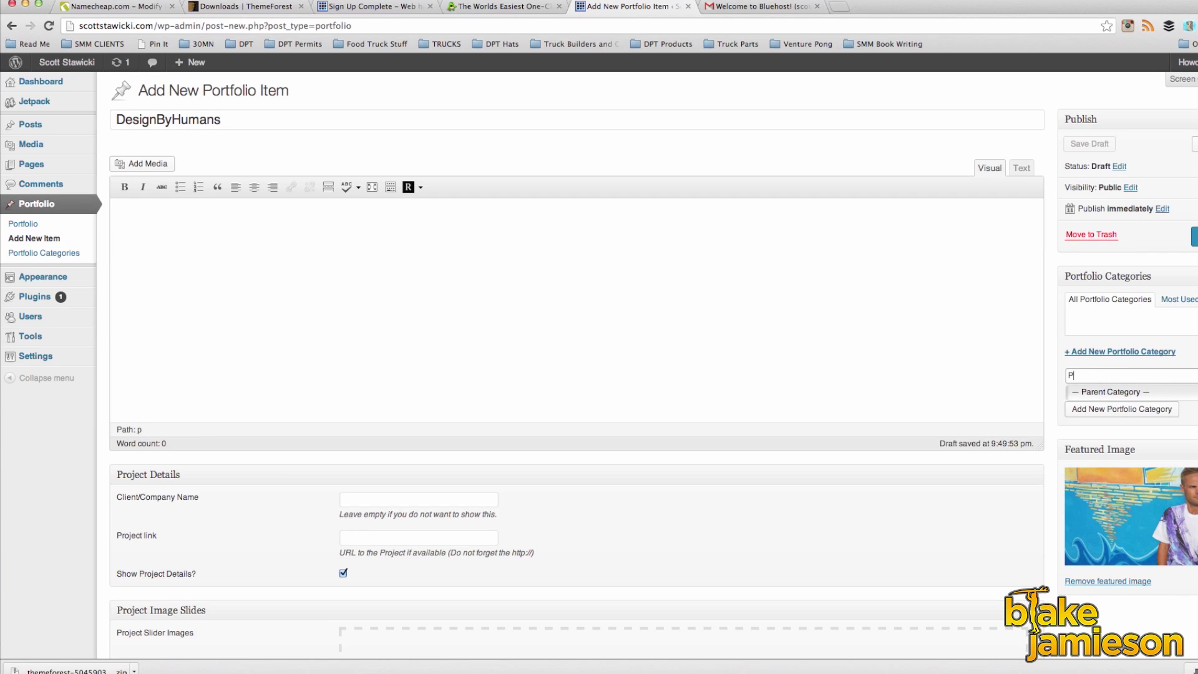
left_click(1095, 411)
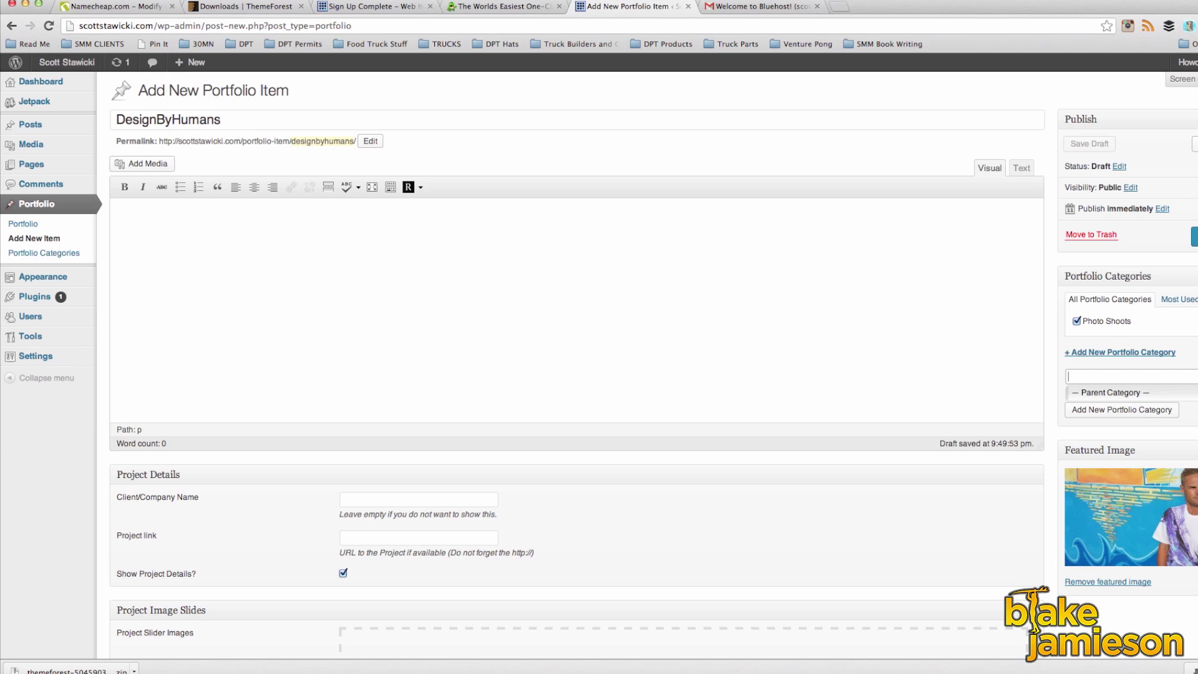
left_click(1194, 237)
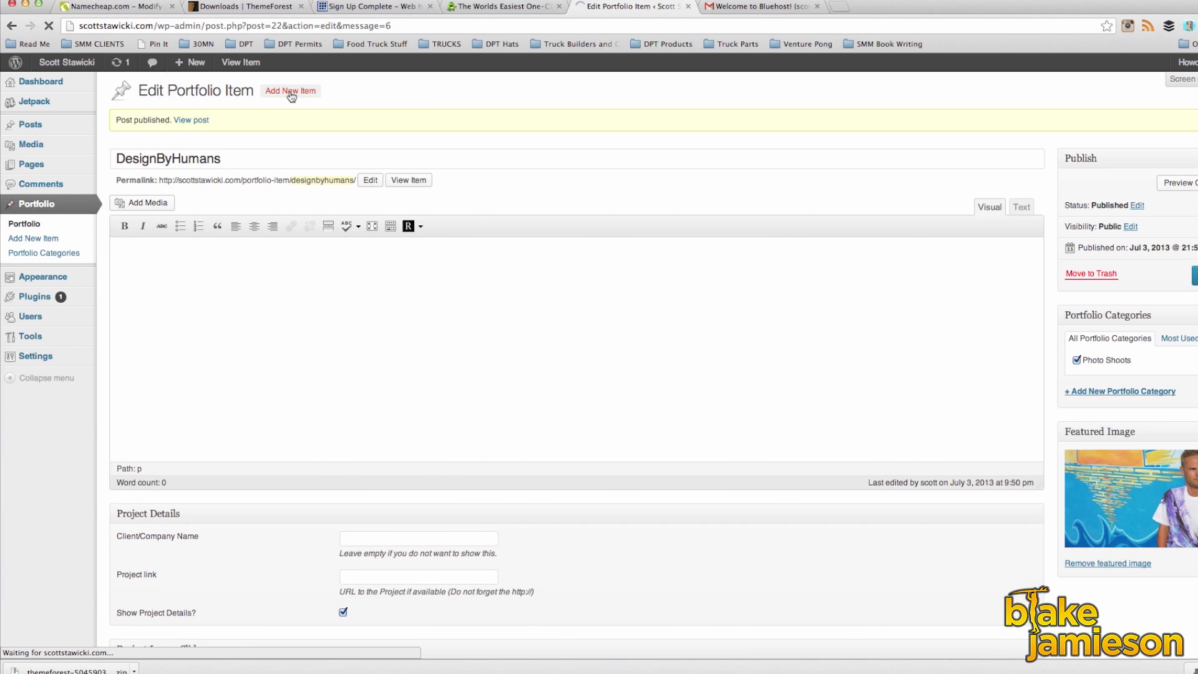
left_click(291, 92)
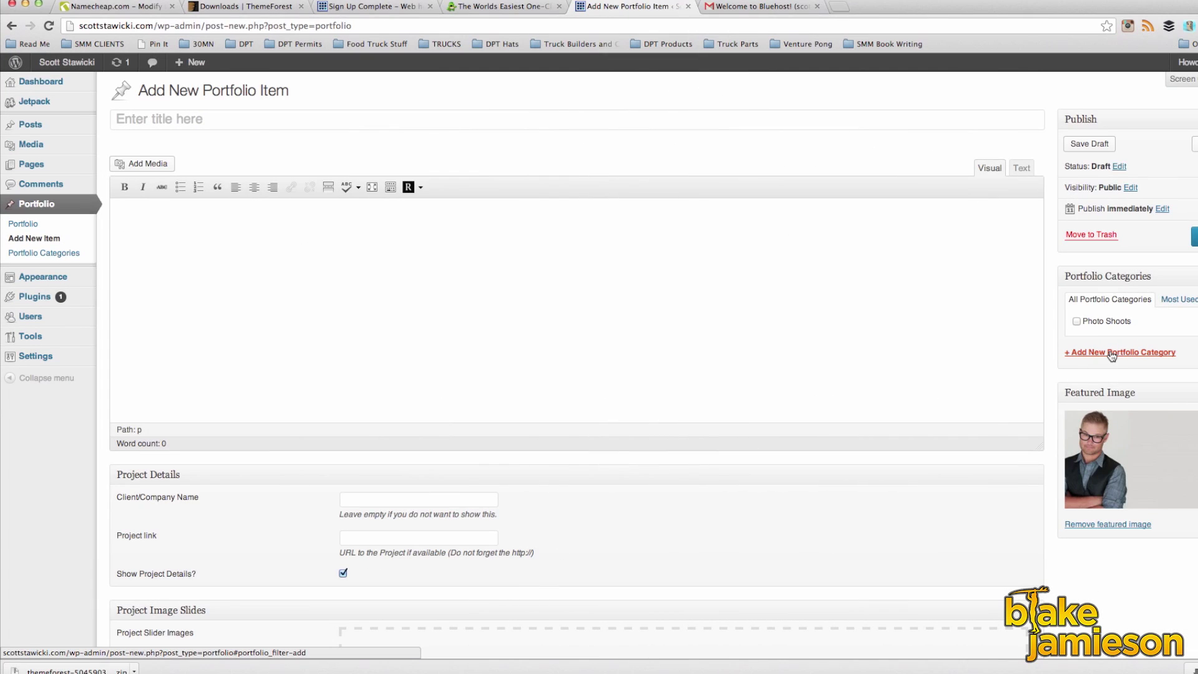
Step: Add a new Training portfolio category
left_click(1112, 354)
type("Training")
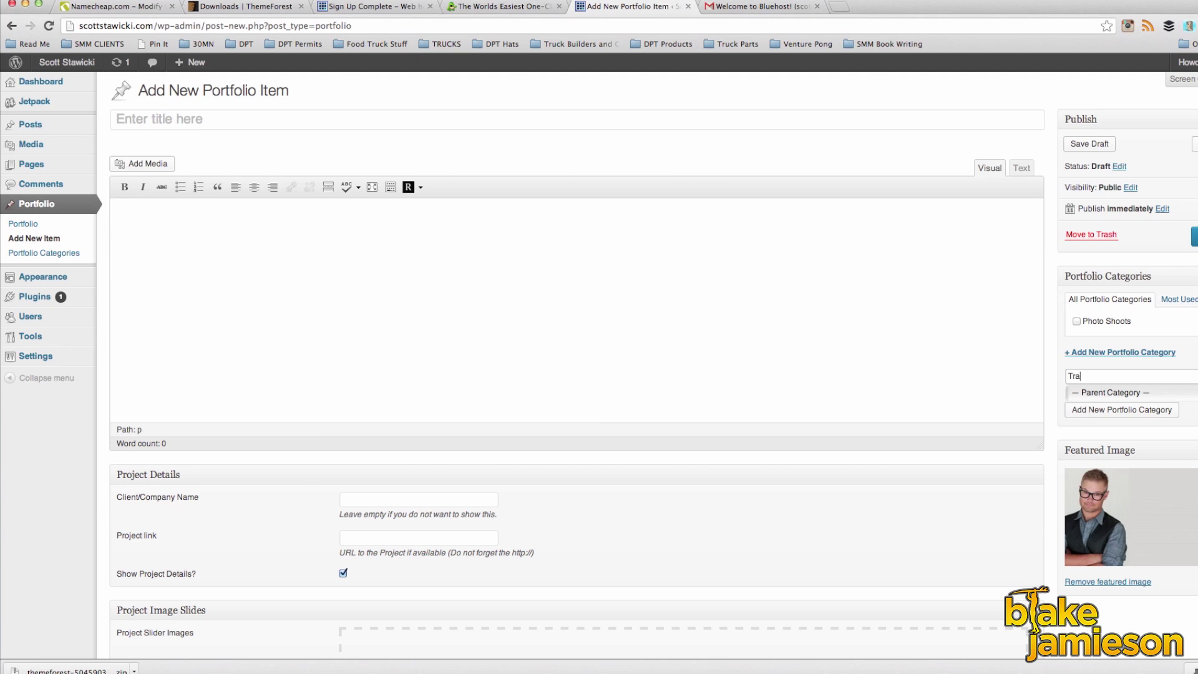
left_click(1093, 417)
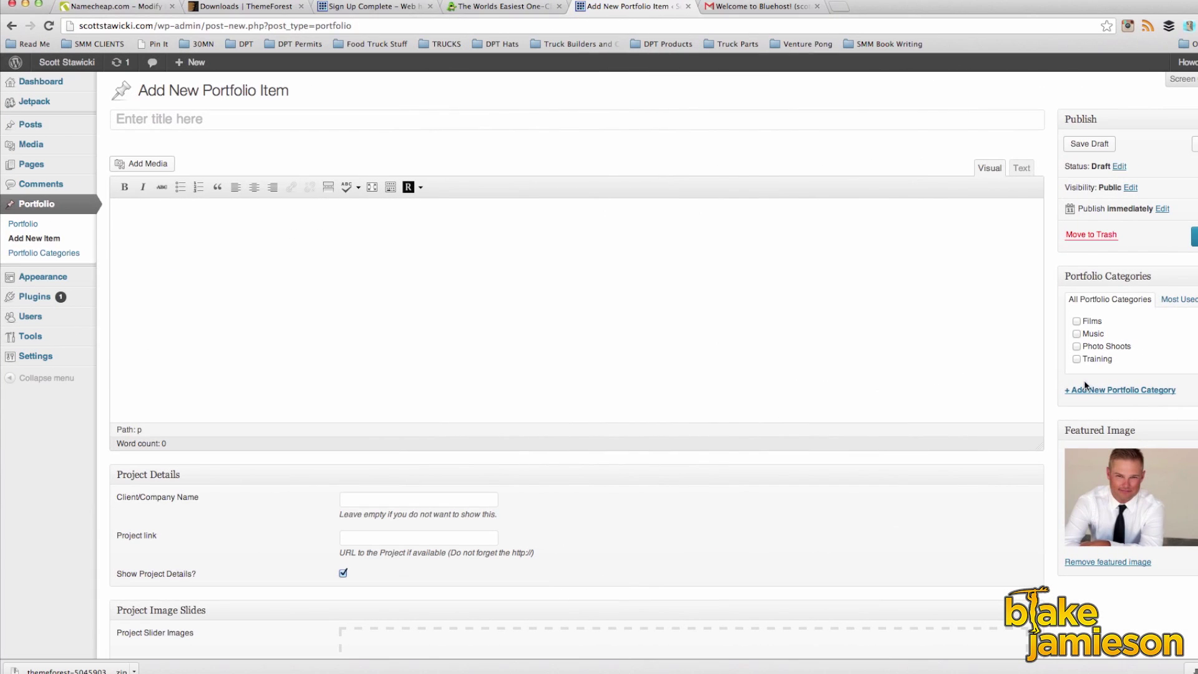
Step: Add a Headshots portfolio category with Photo Shoots as its parent
left_click(1088, 388)
type("Headshots")
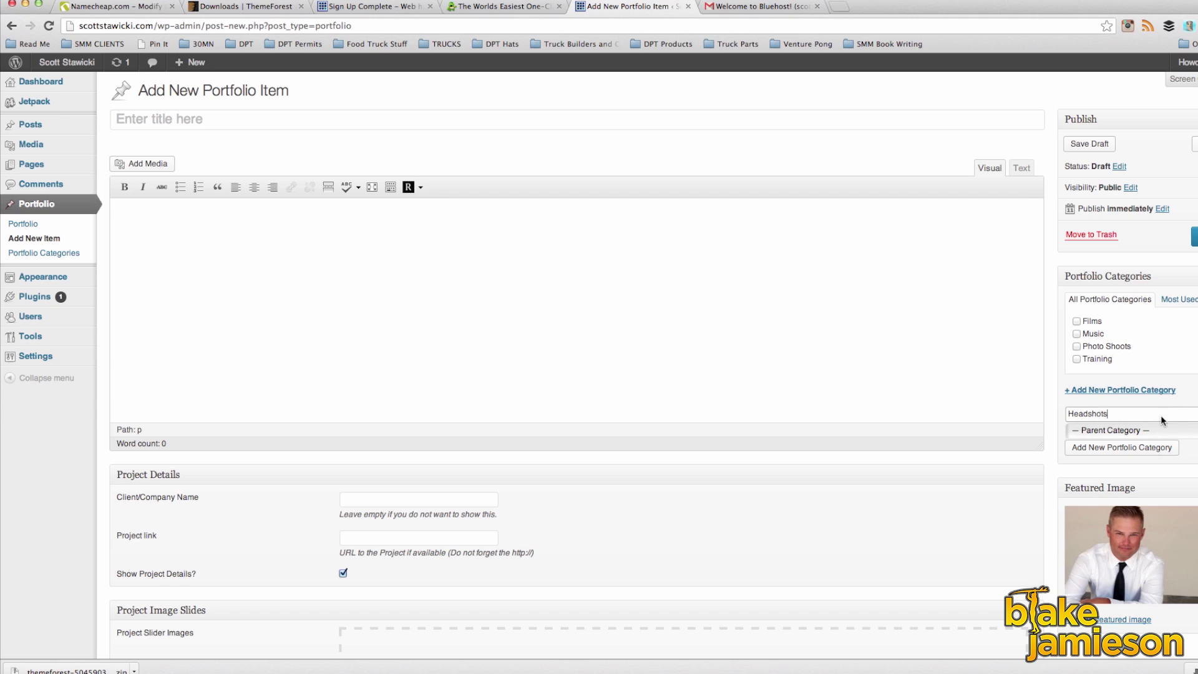
left_click(1130, 436)
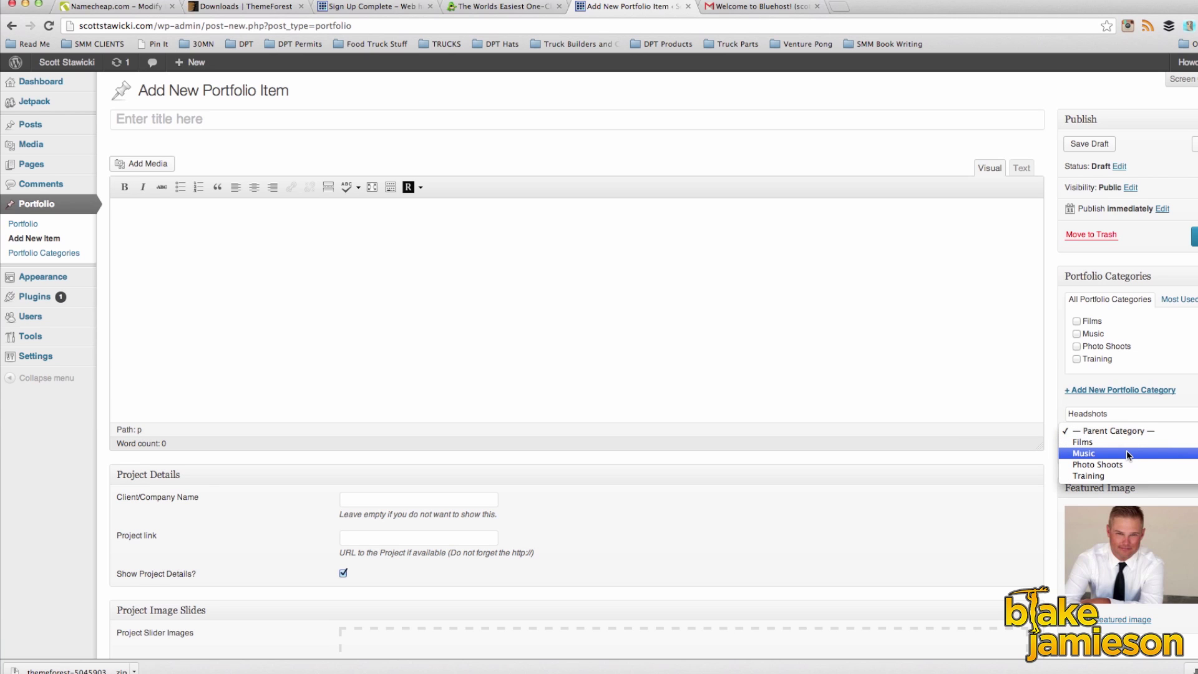
left_click(1103, 465)
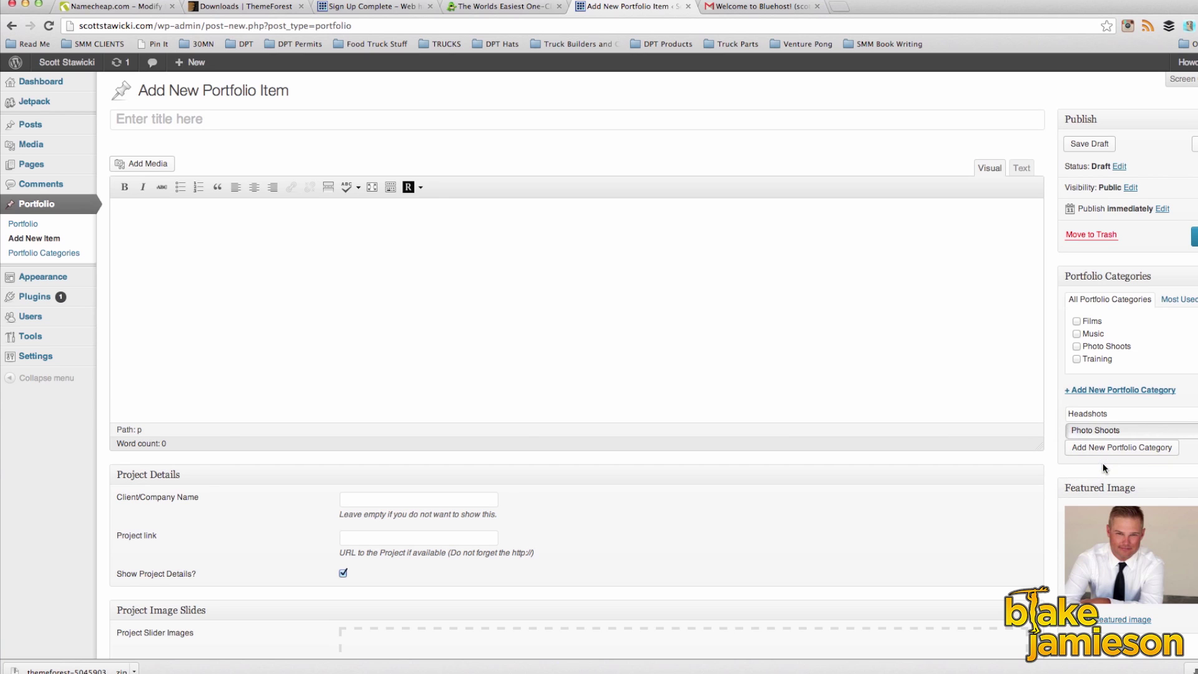
left_click(1102, 450)
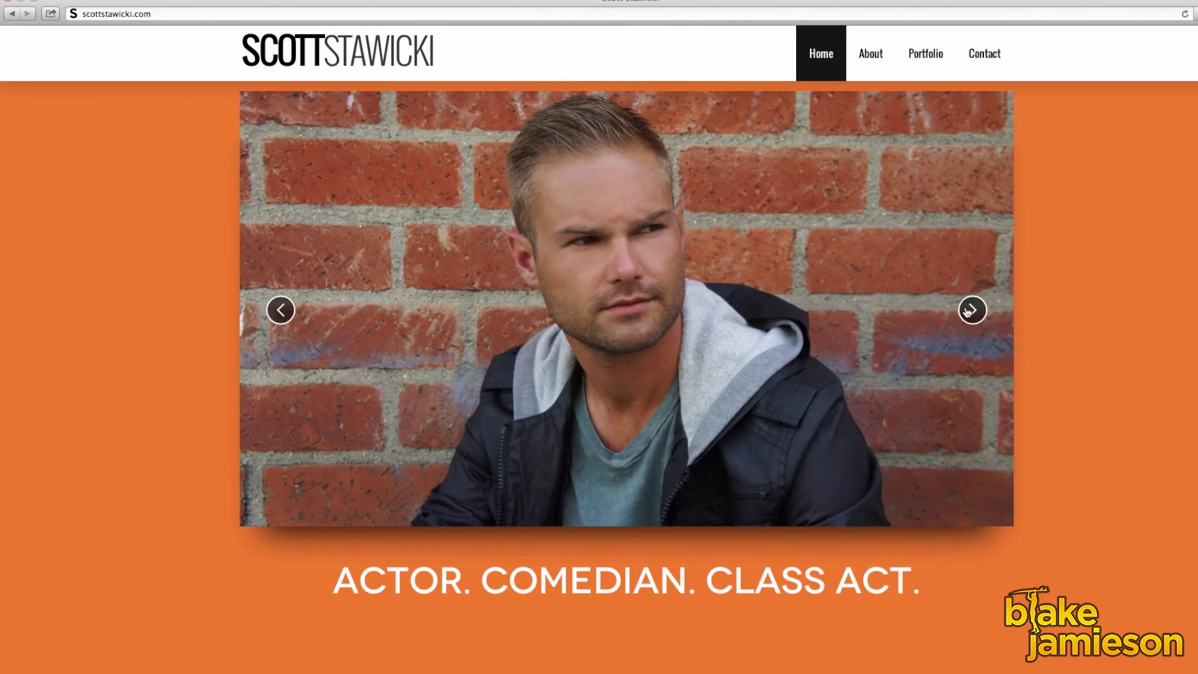
Step: Advance the homepage slideshow three photos in Safari, then jump to the About section
left_click(969, 313)
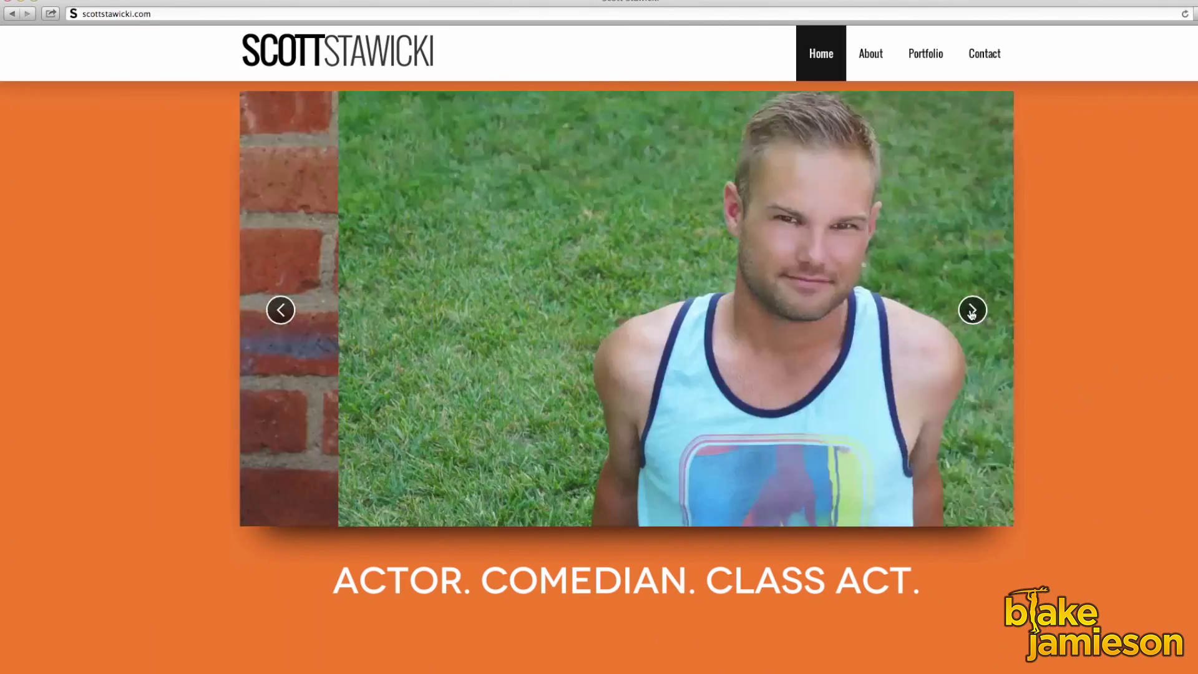
left_click(972, 312)
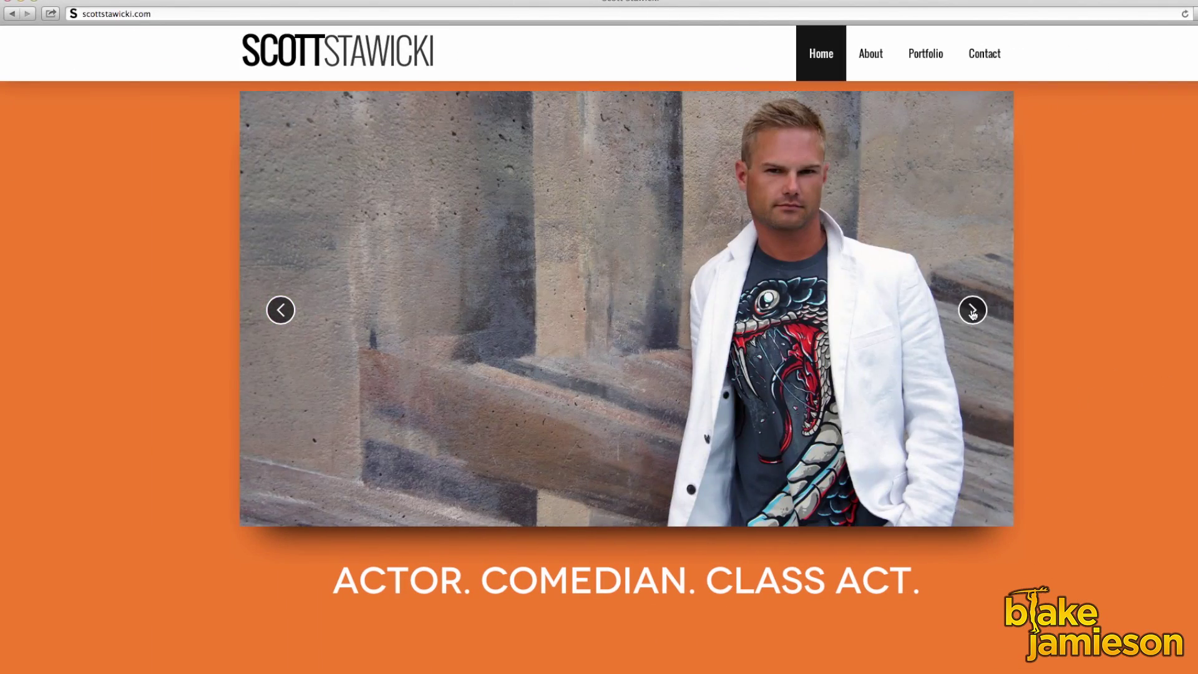
left_click(973, 312)
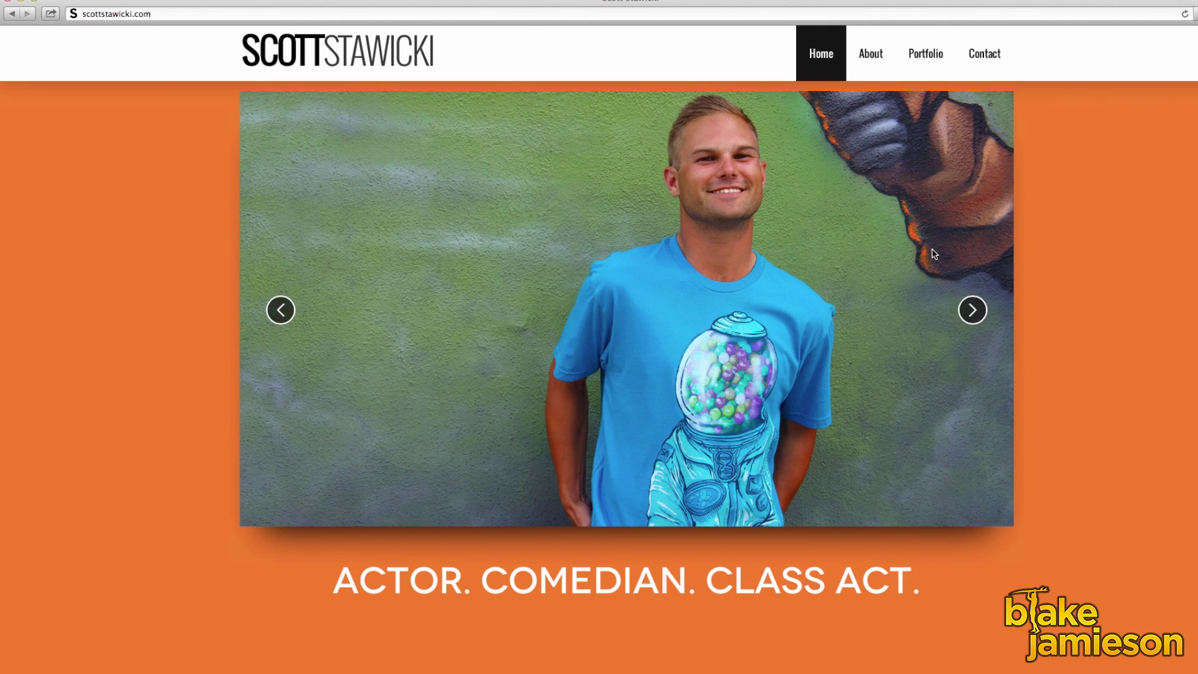
left_click(871, 55)
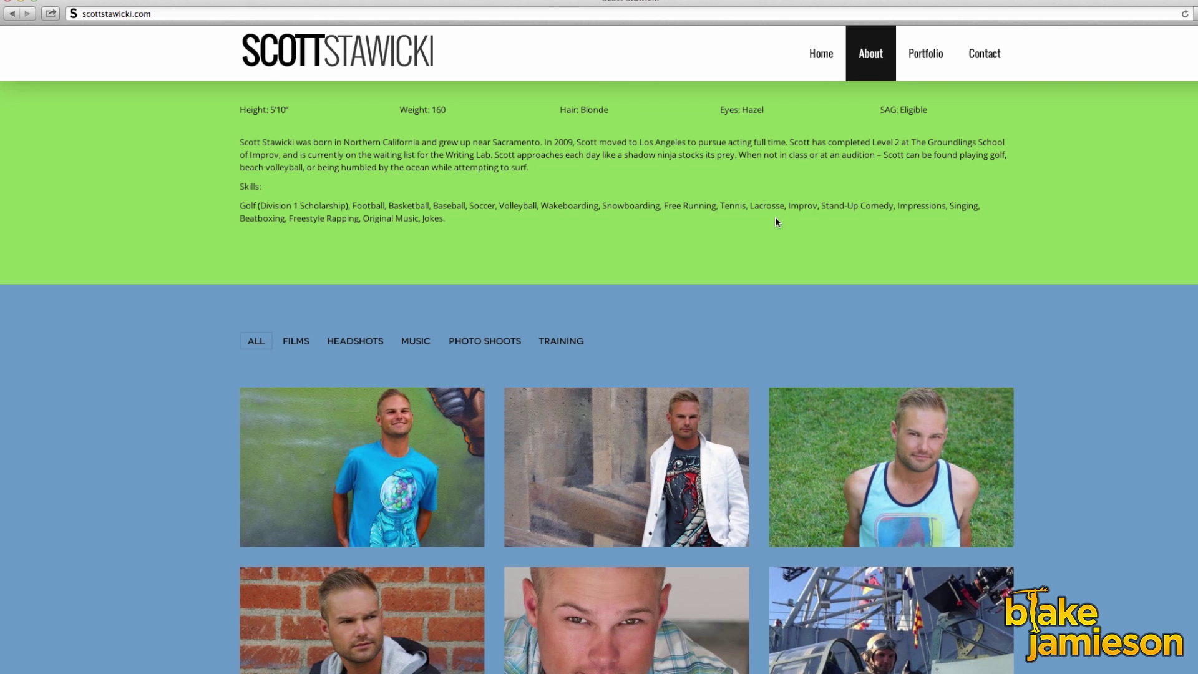
Step: Filter the Portfolio by Headshots, Films and Photo Shoots, show All, then view Contact
left_click(918, 62)
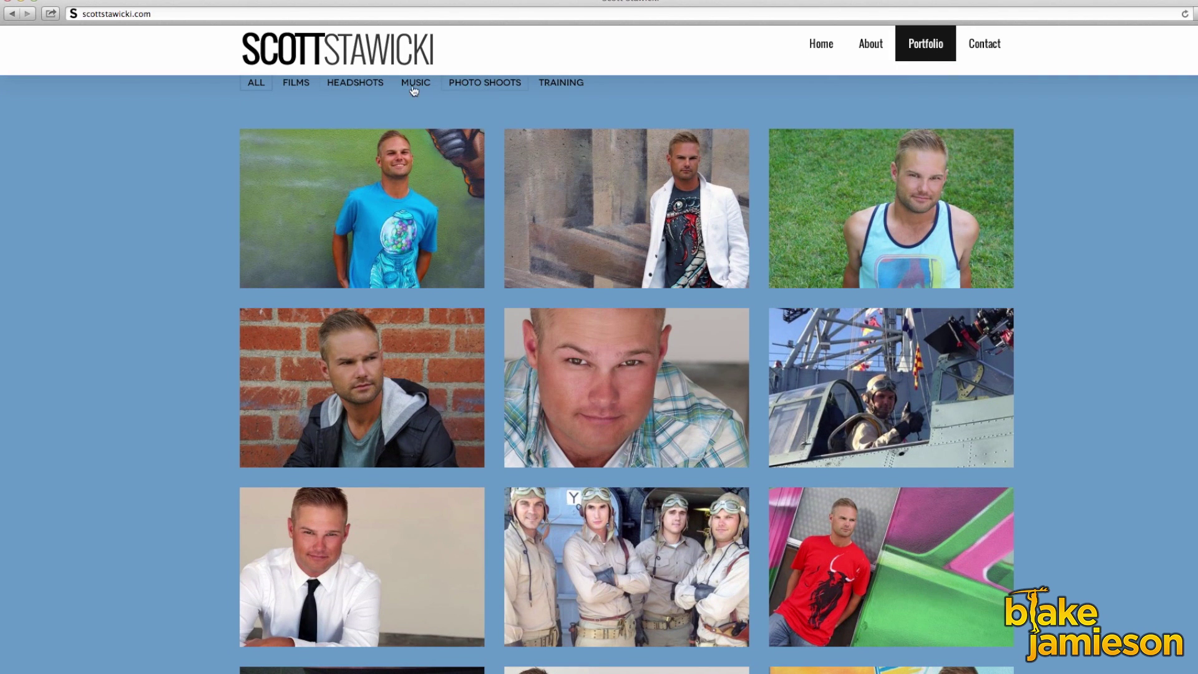
left_click(344, 89)
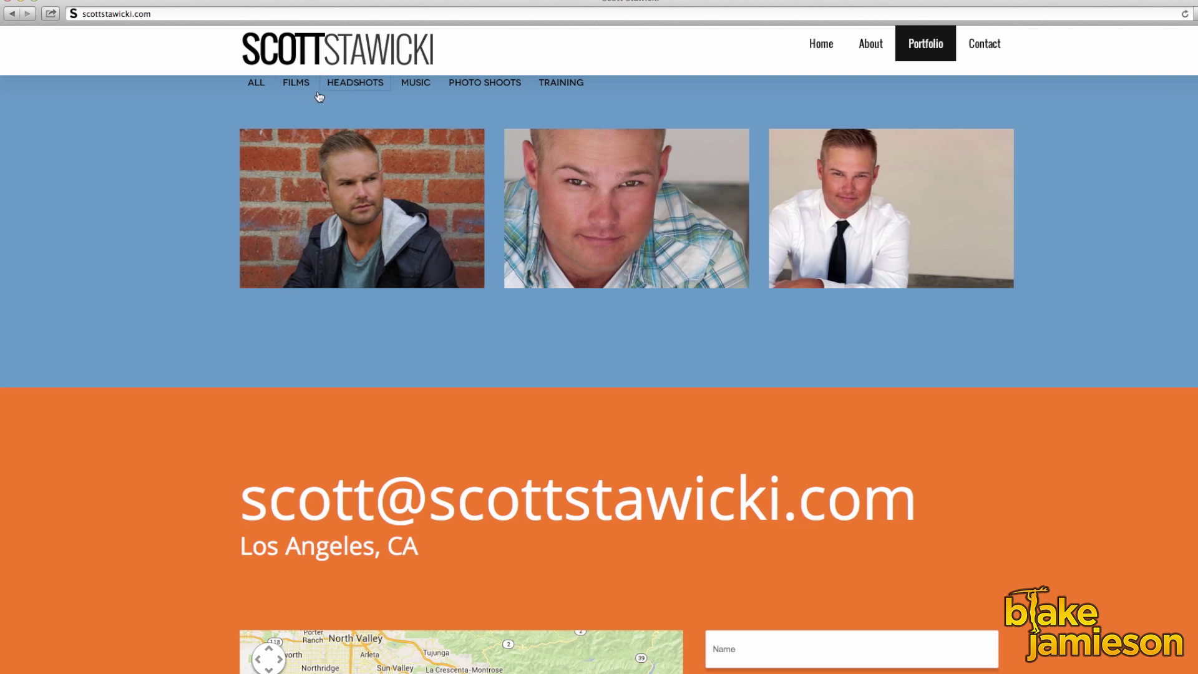
left_click(289, 85)
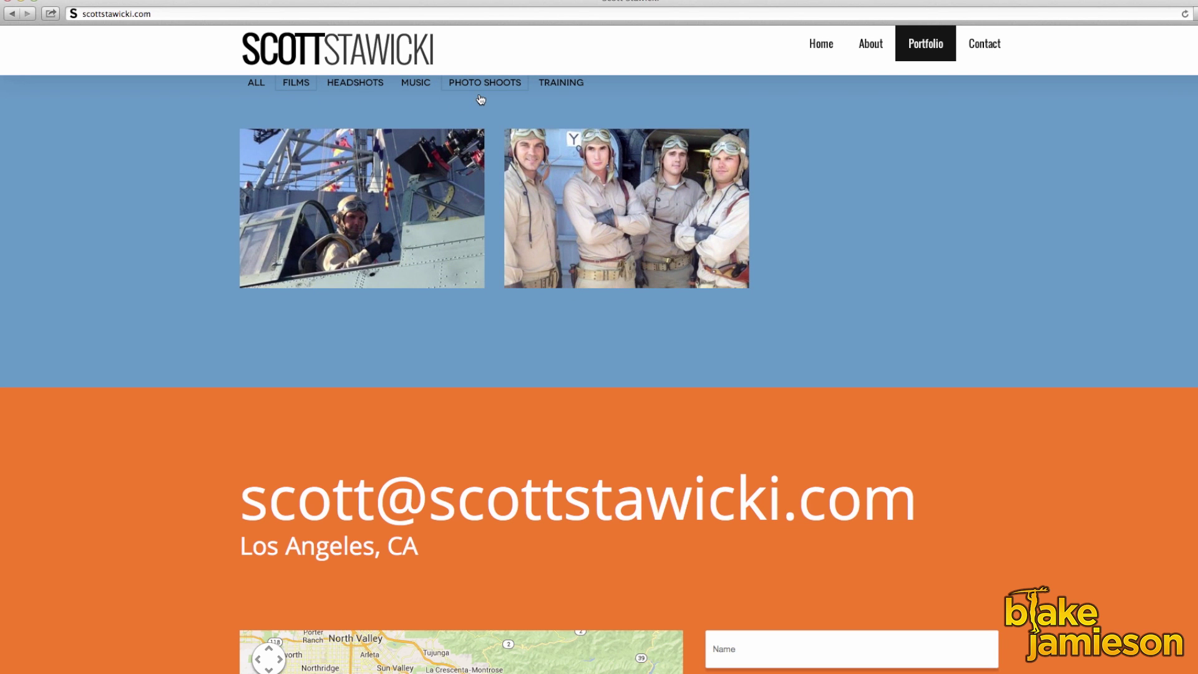
left_click(485, 94)
left_click(258, 88)
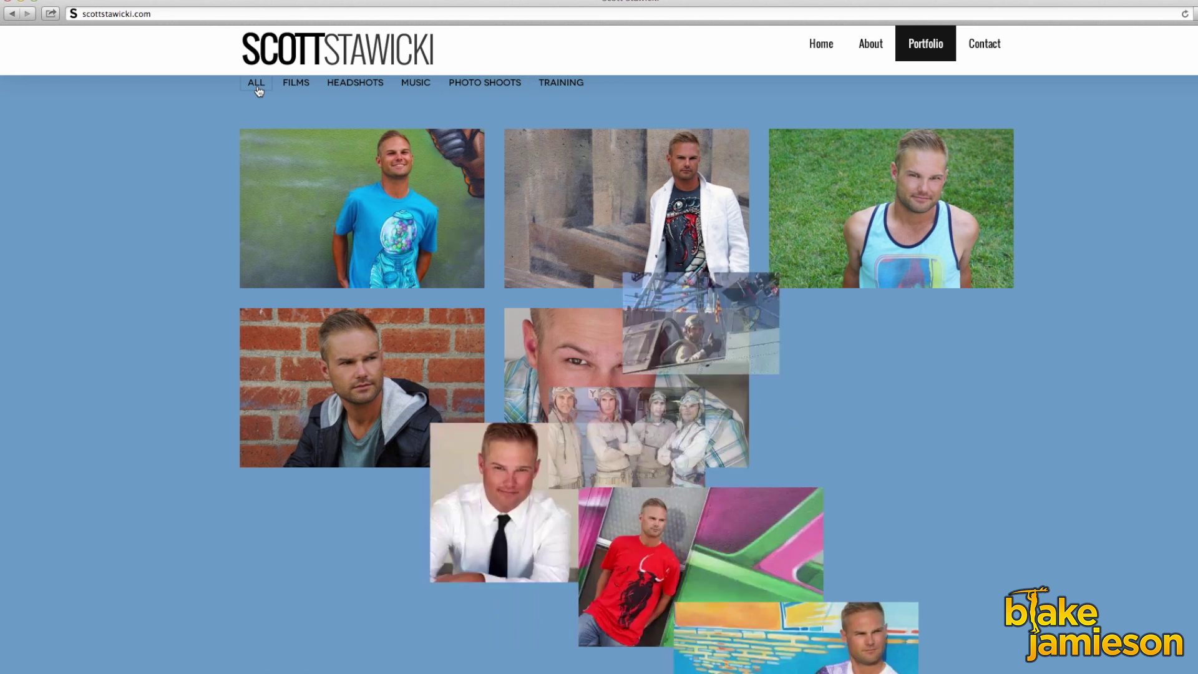
left_click(984, 50)
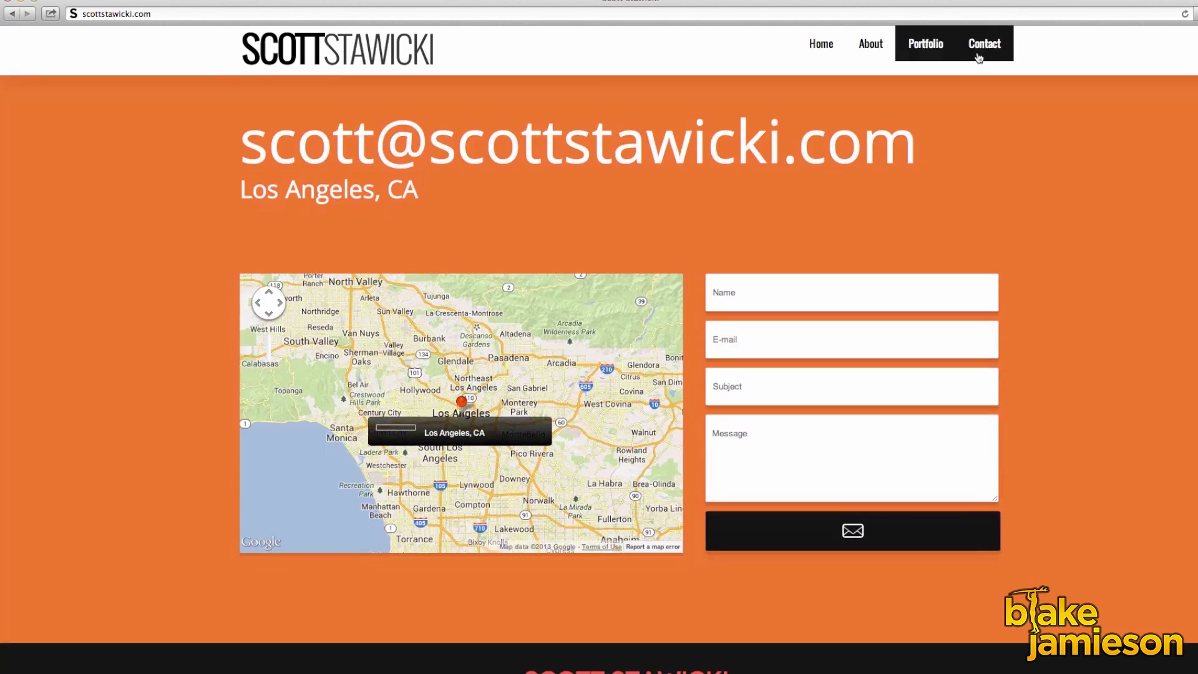